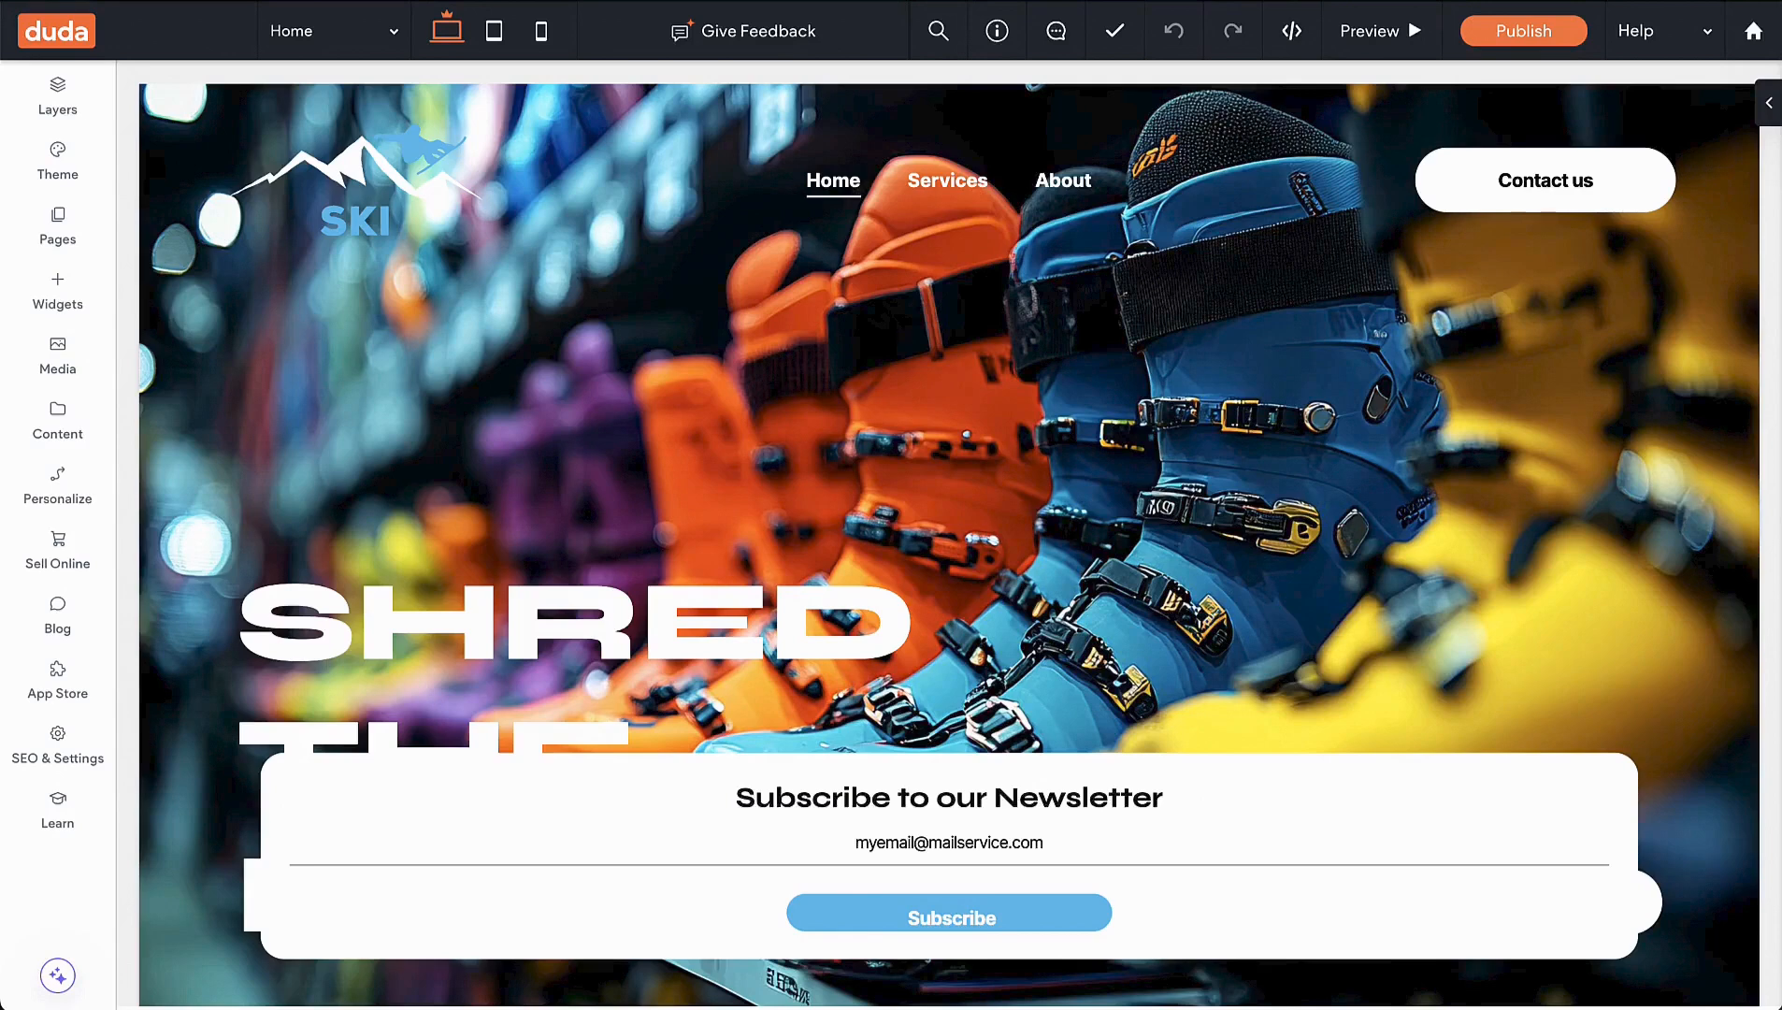
- Look through the ski site's home page from the hero section down to the FAQ accordion
{"action": "scroll", "coordinate": [949, 533], "scroll_direction": "down", "scroll_amount": 5}
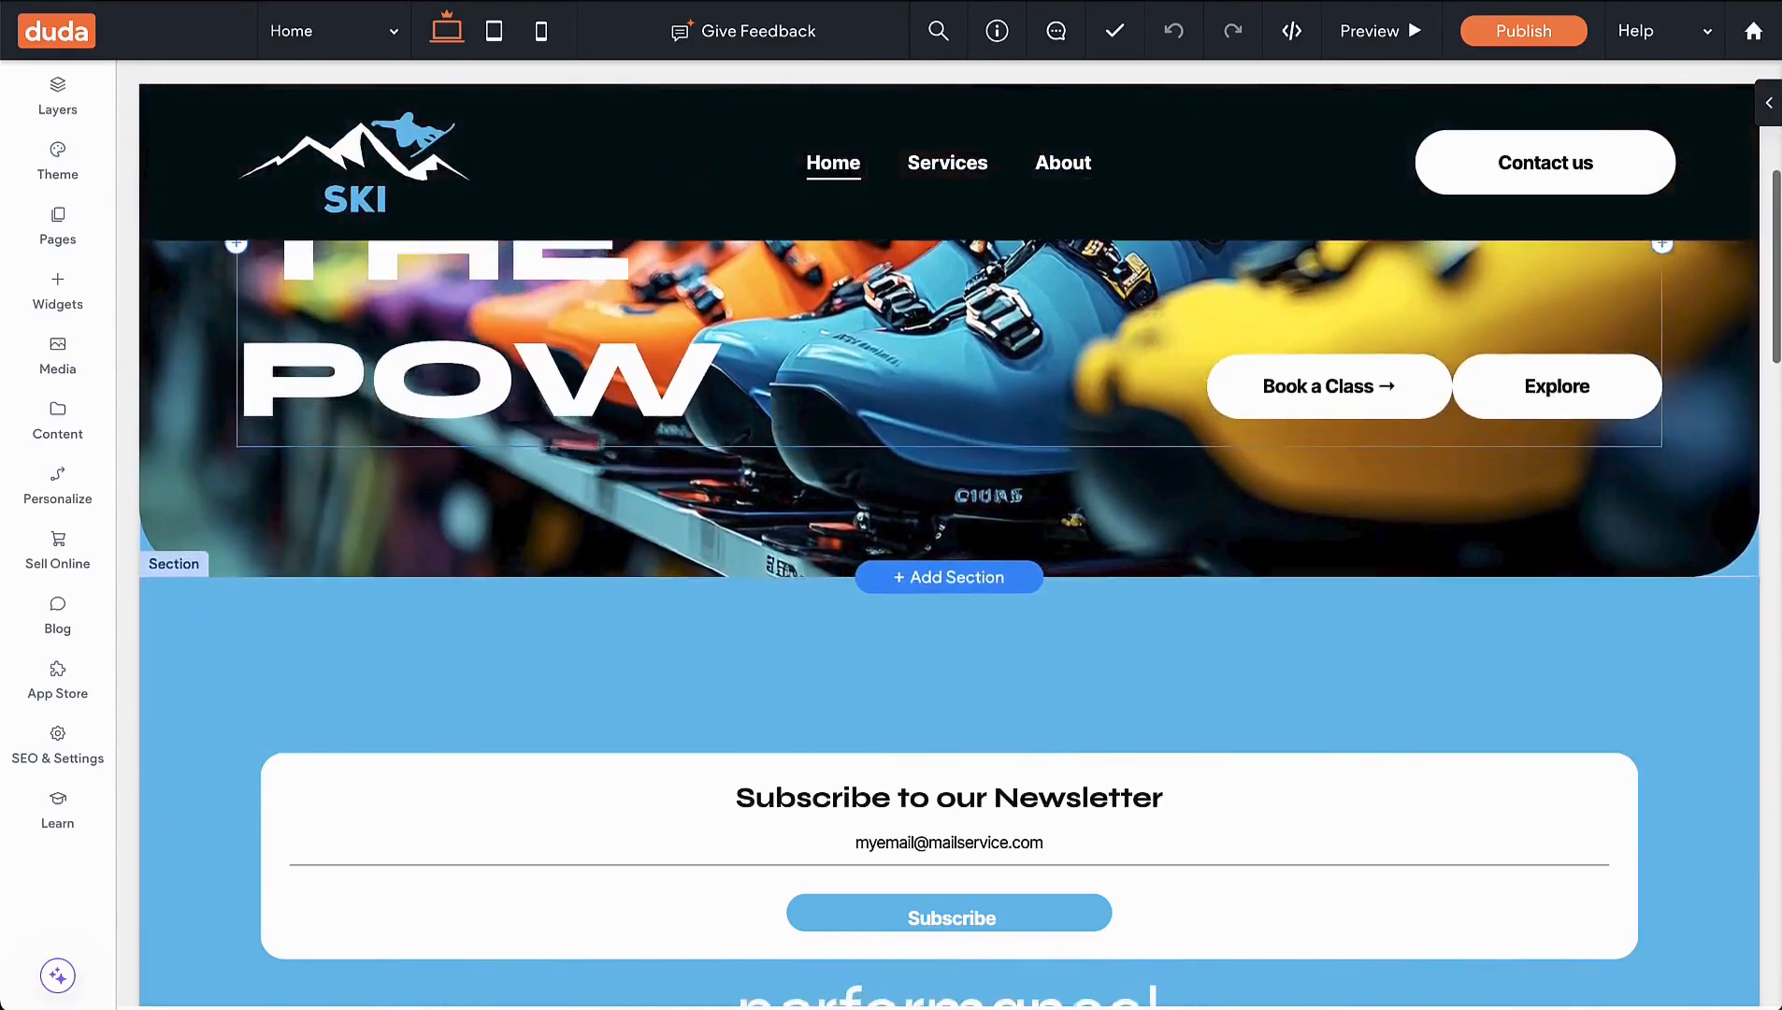
{"action": "scroll", "coordinate": [949, 533], "scroll_direction": "down", "scroll_amount": 4}
{"action": "scroll", "coordinate": [949, 533], "scroll_direction": "down", "scroll_amount": 4}
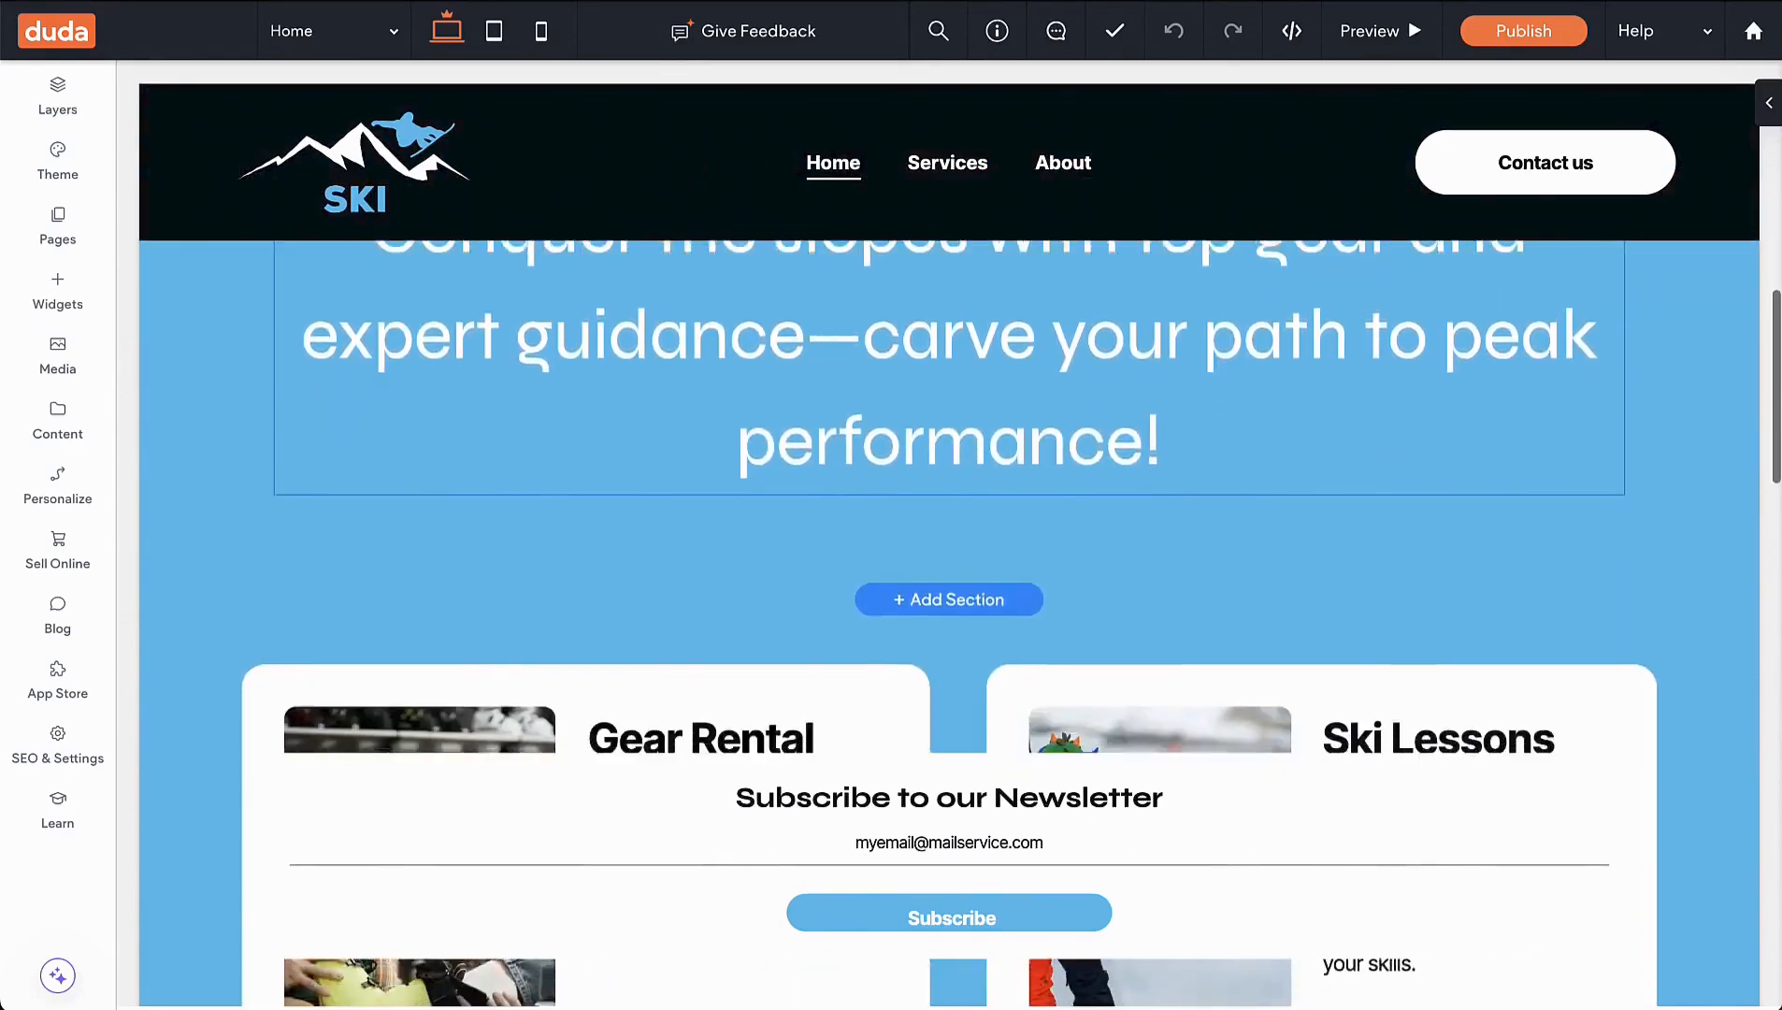
{"action": "scroll", "coordinate": [949, 533], "scroll_direction": "down", "scroll_amount": 4}
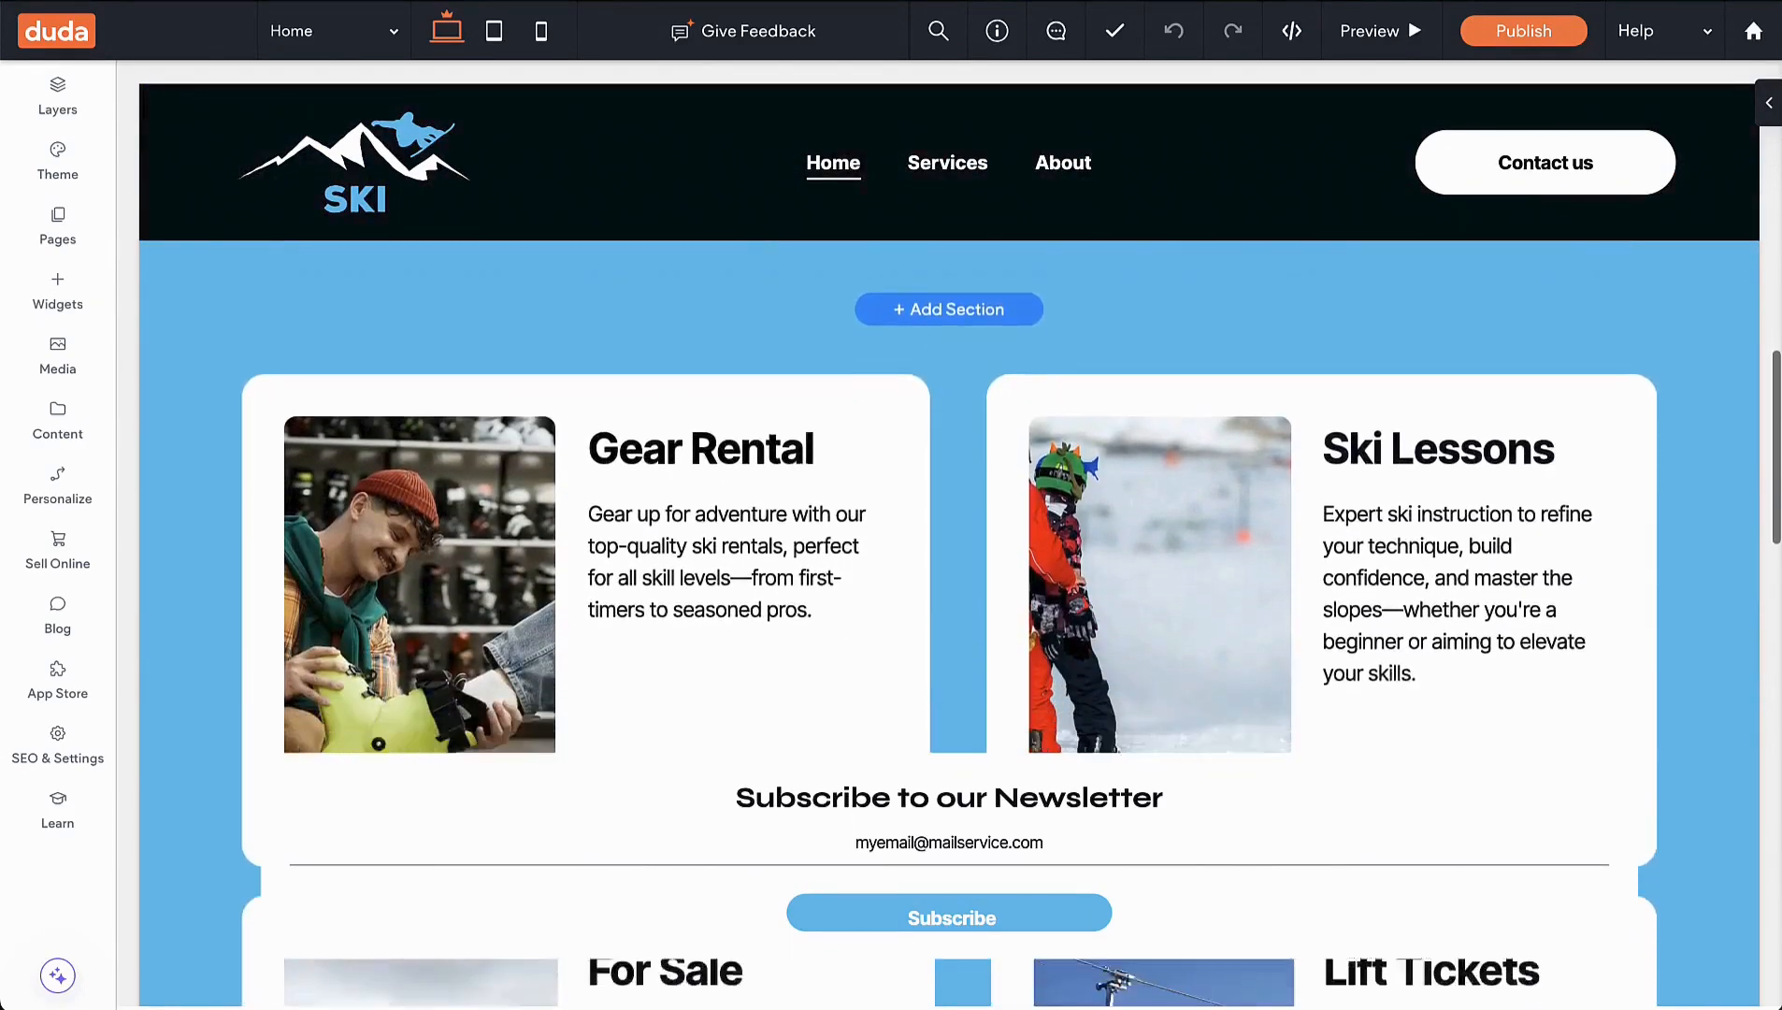
{"action": "scroll", "coordinate": [949, 533], "scroll_direction": "down", "scroll_amount": 4}
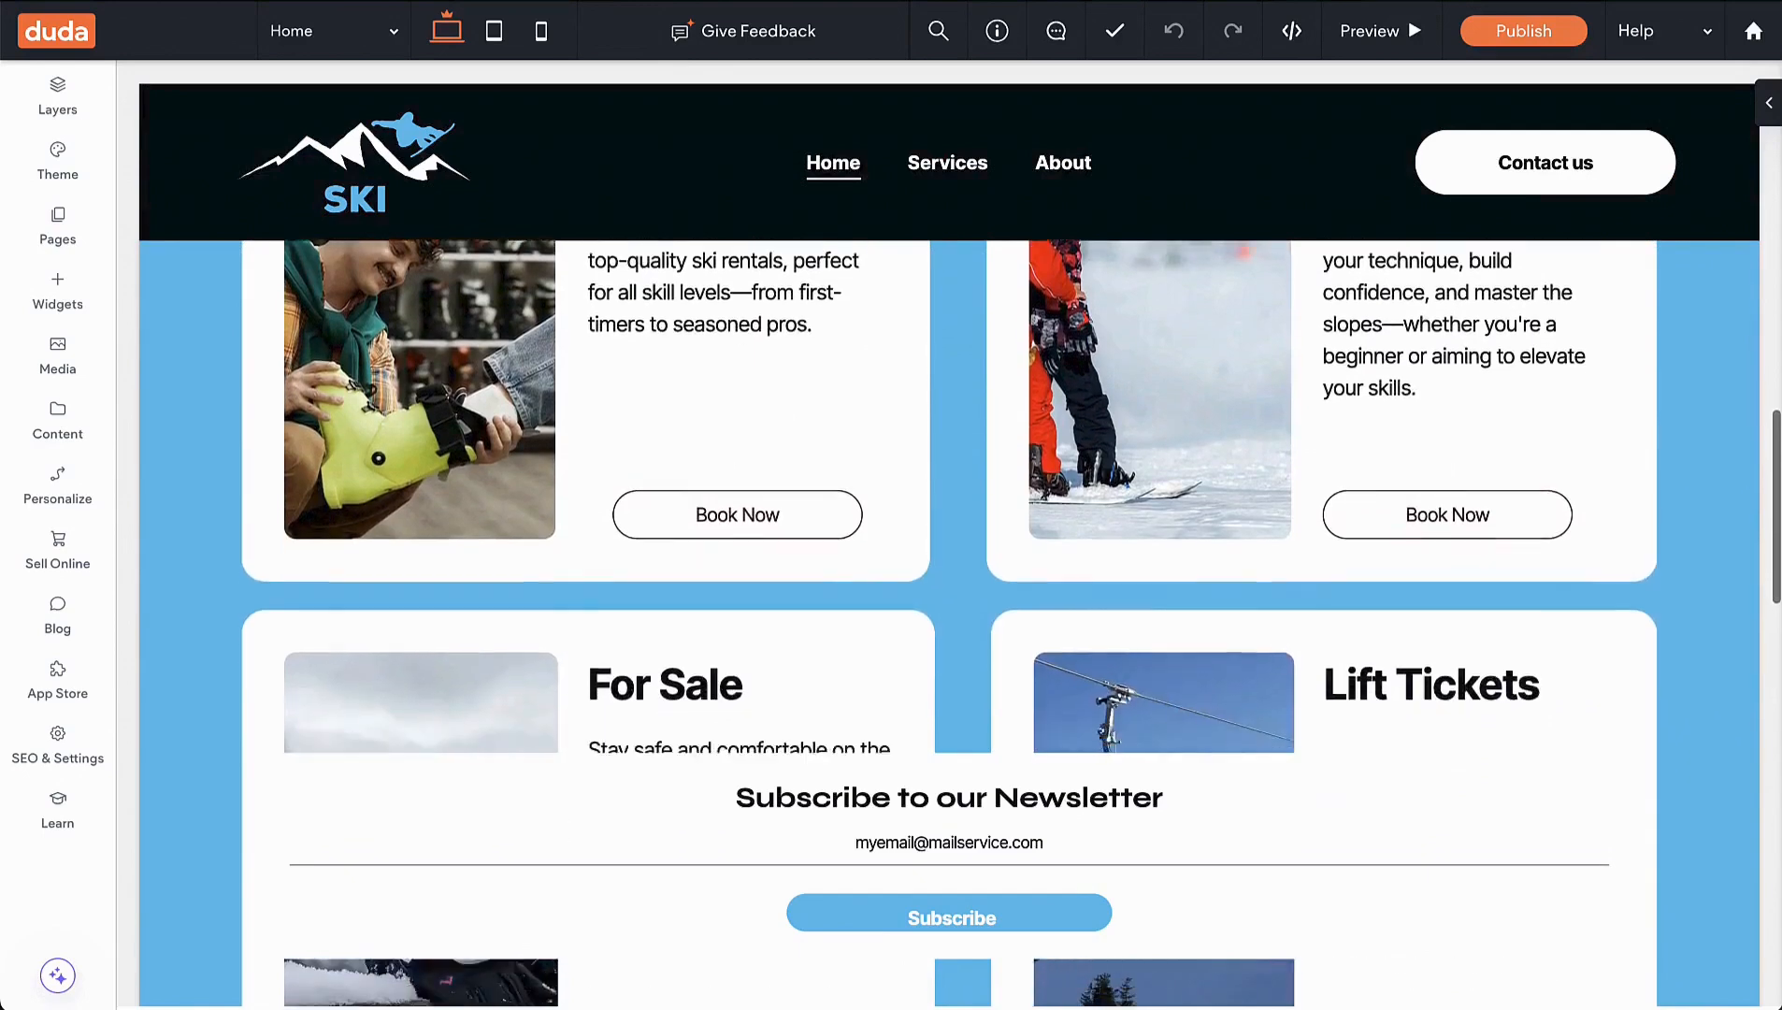
{"action": "scroll", "coordinate": [949, 533], "scroll_direction": "down", "scroll_amount": 4}
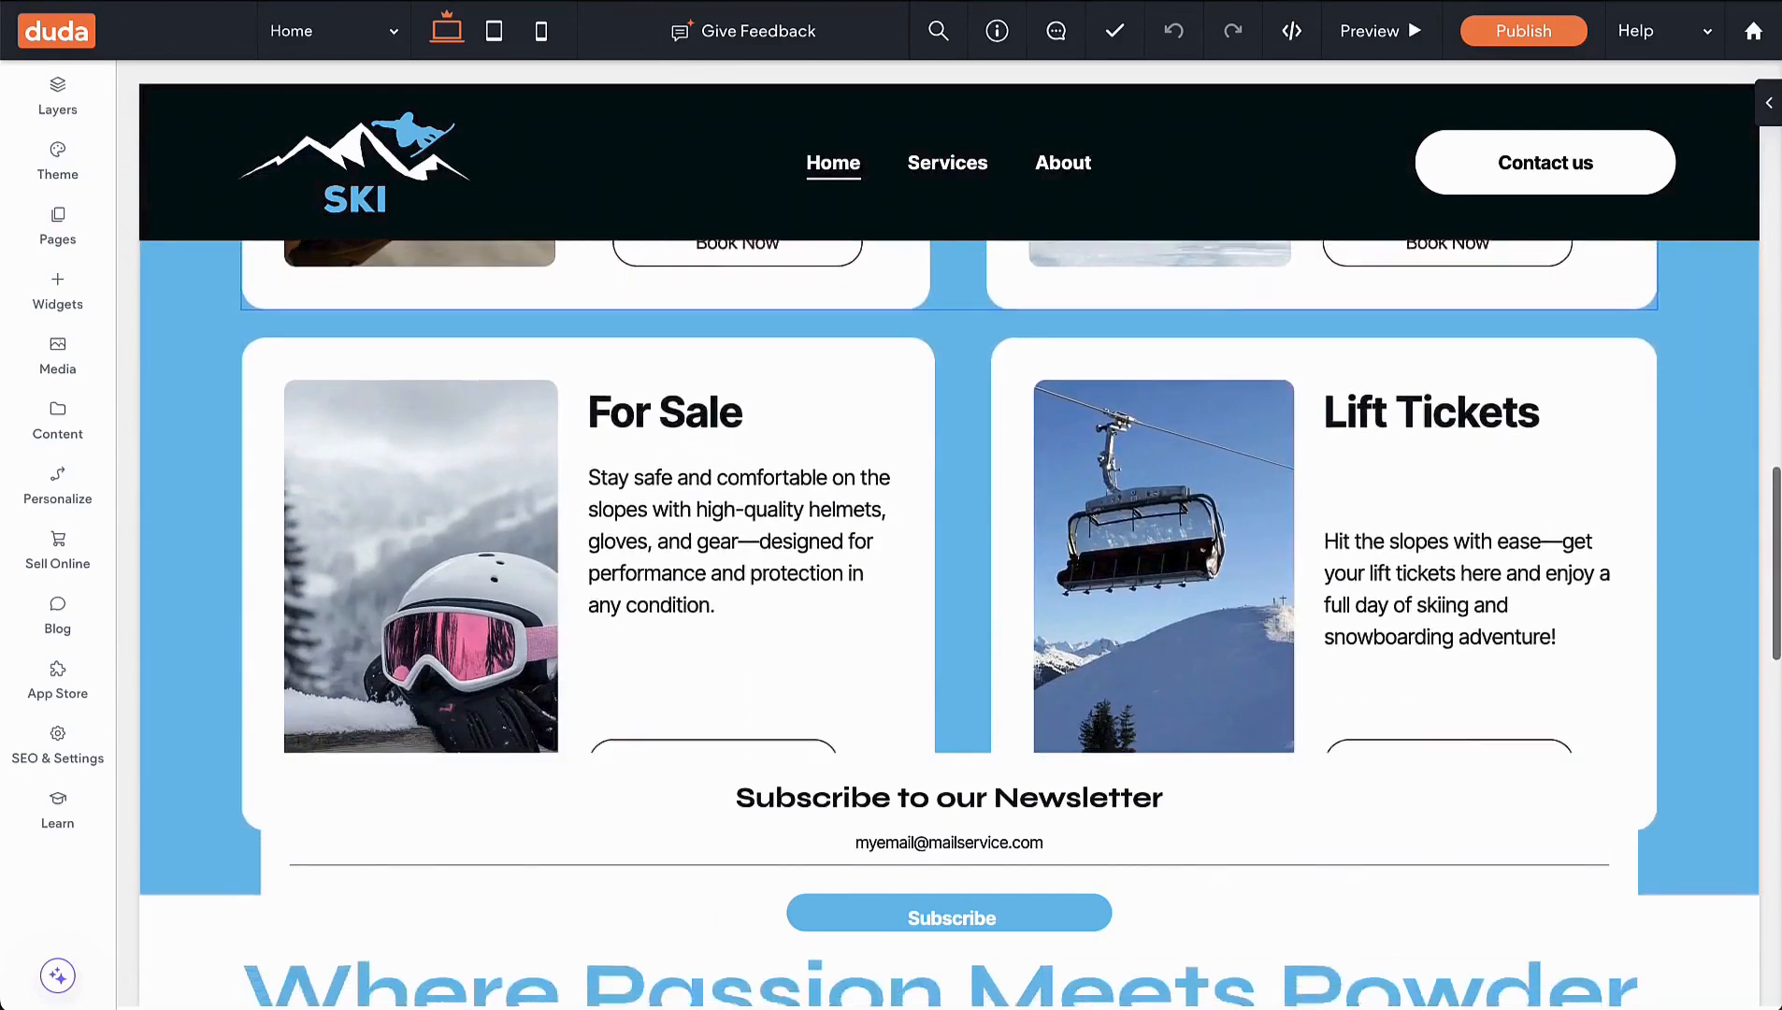
{"action": "scroll", "coordinate": [949, 533], "scroll_direction": "down", "scroll_amount": 4}
{"action": "scroll", "coordinate": [949, 533], "scroll_direction": "down", "scroll_amount": 4}
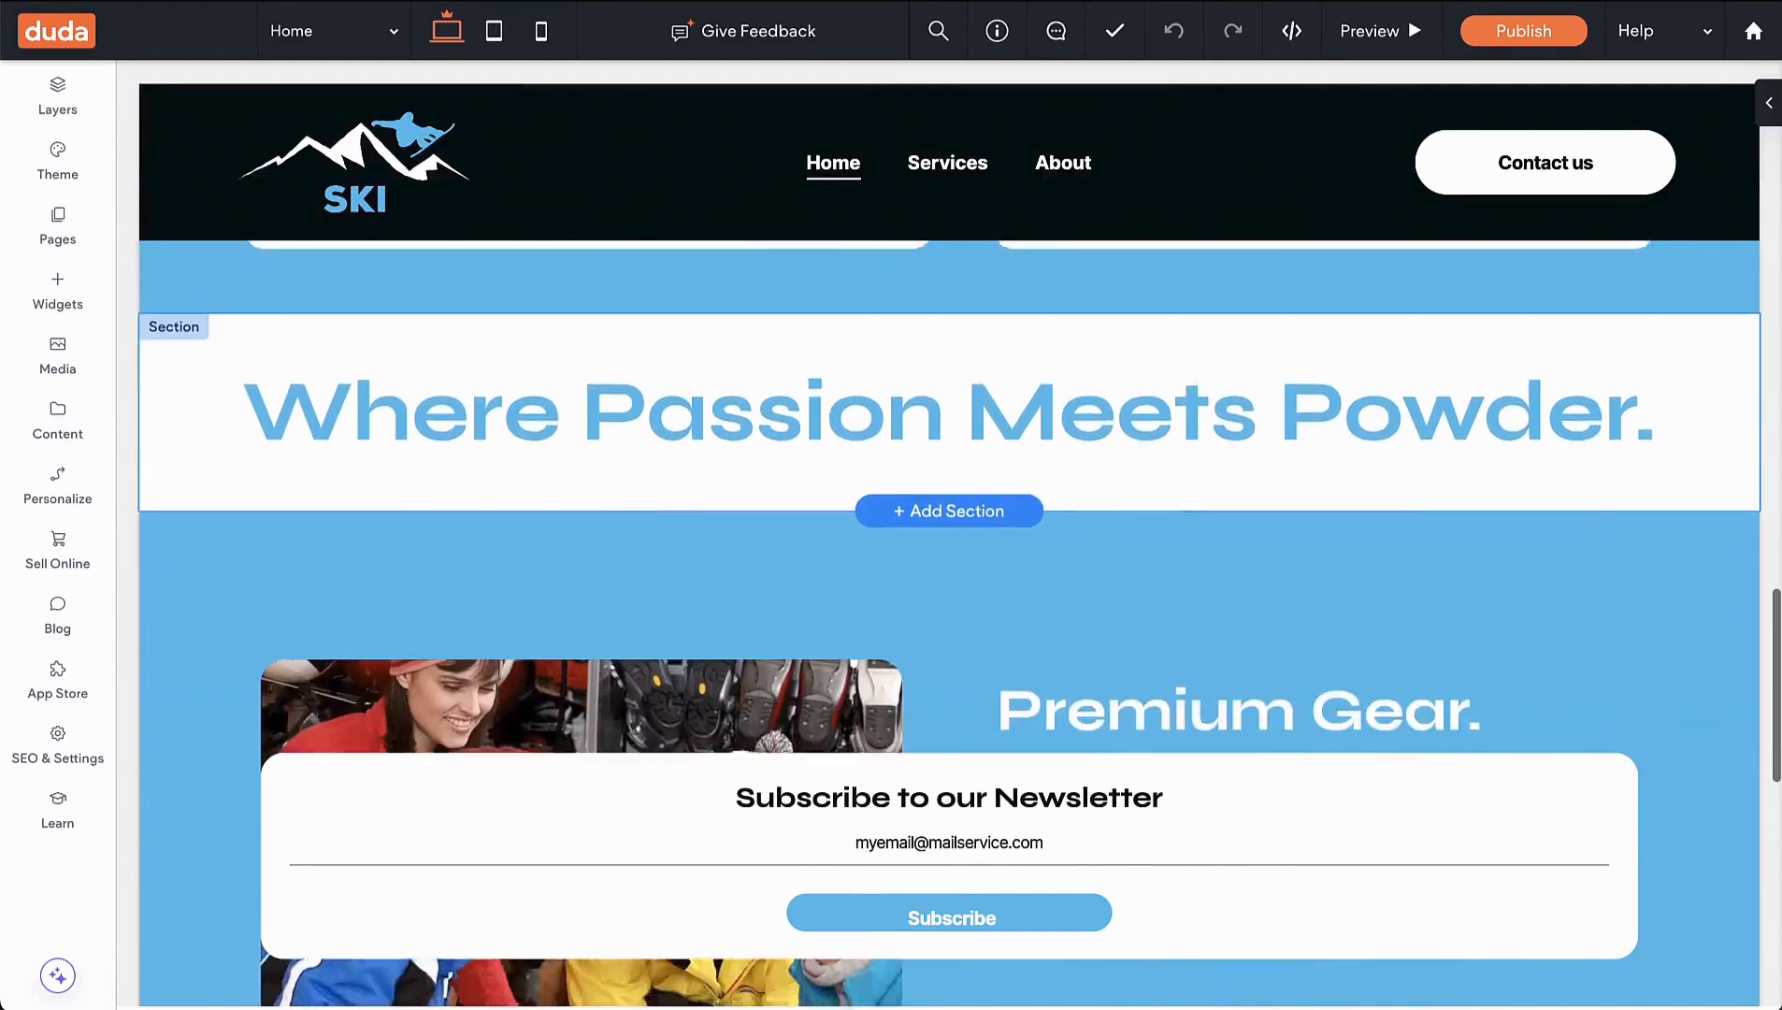
{"action": "scroll", "coordinate": [949, 533], "scroll_direction": "down", "scroll_amount": 4}
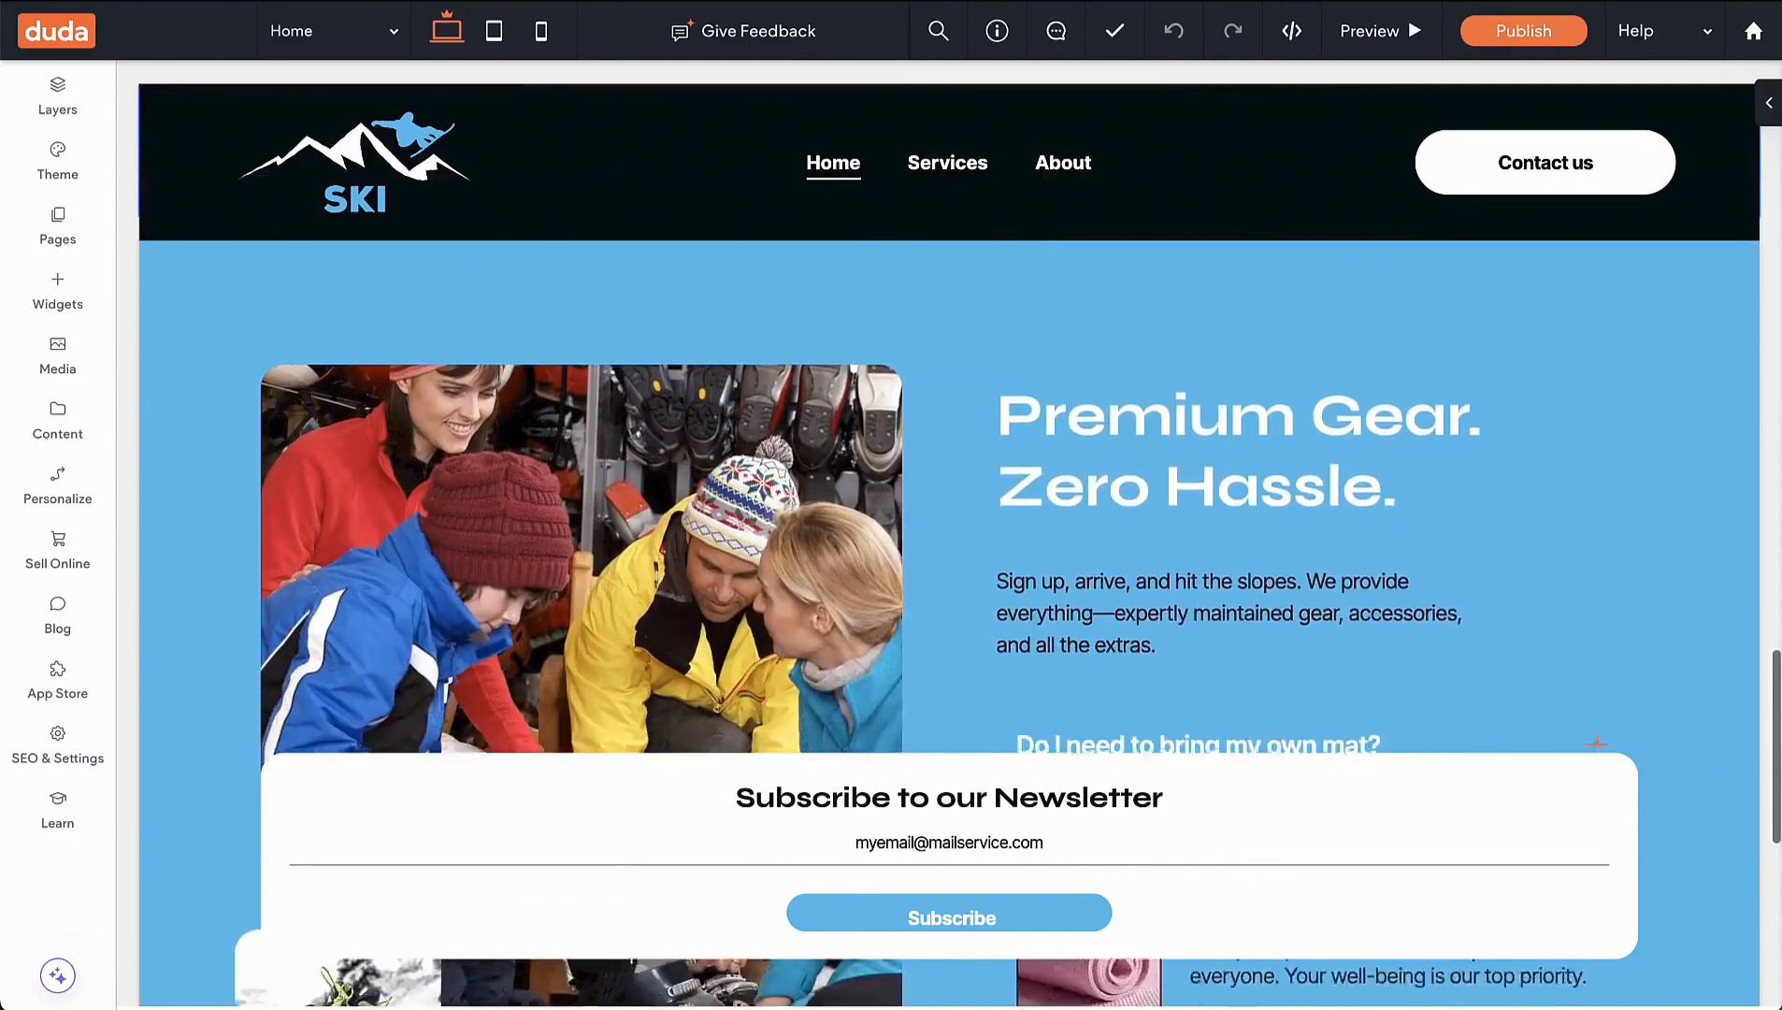
{"action": "scroll", "coordinate": [948, 533], "scroll_direction": "down", "scroll_amount": 3}
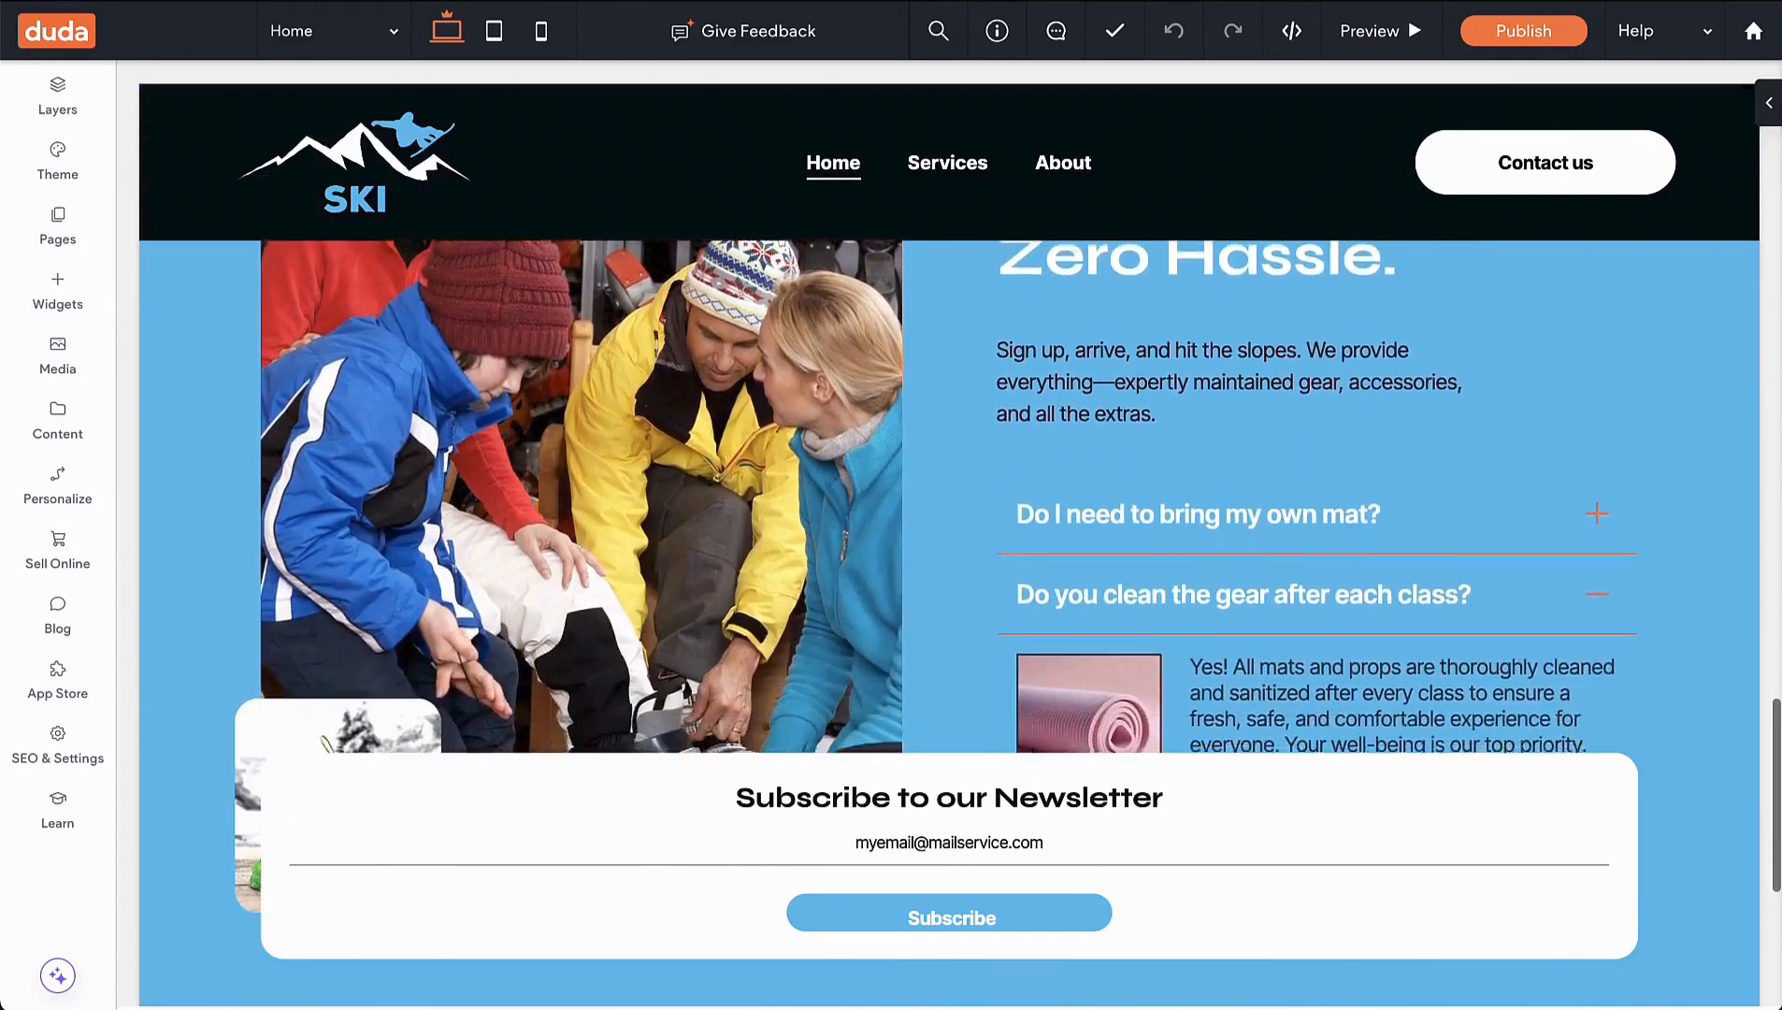
{"action": "scroll", "coordinate": [949, 532], "scroll_direction": "down", "scroll_amount": 2}
{"action": "scroll", "coordinate": [1308, 533], "scroll_direction": "down", "scroll_amount": 1}
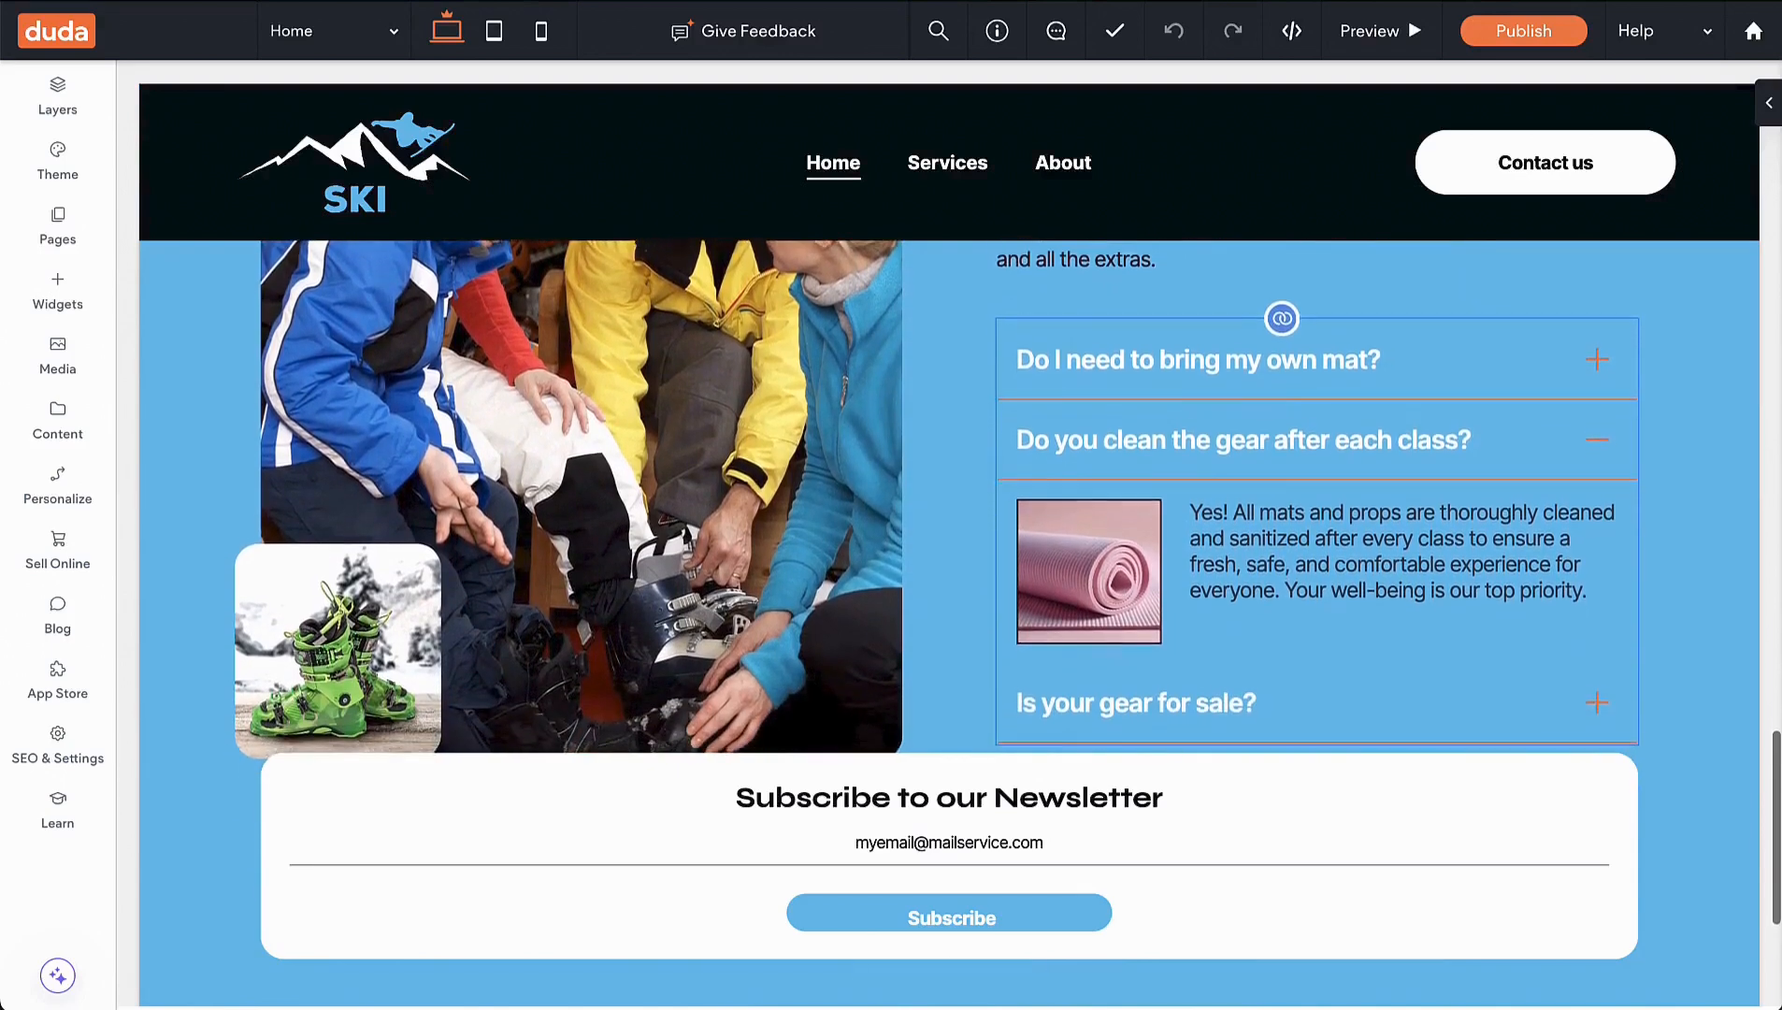
{"action": "scroll", "coordinate": [1309, 533], "scroll_direction": "down", "scroll_amount": 1}
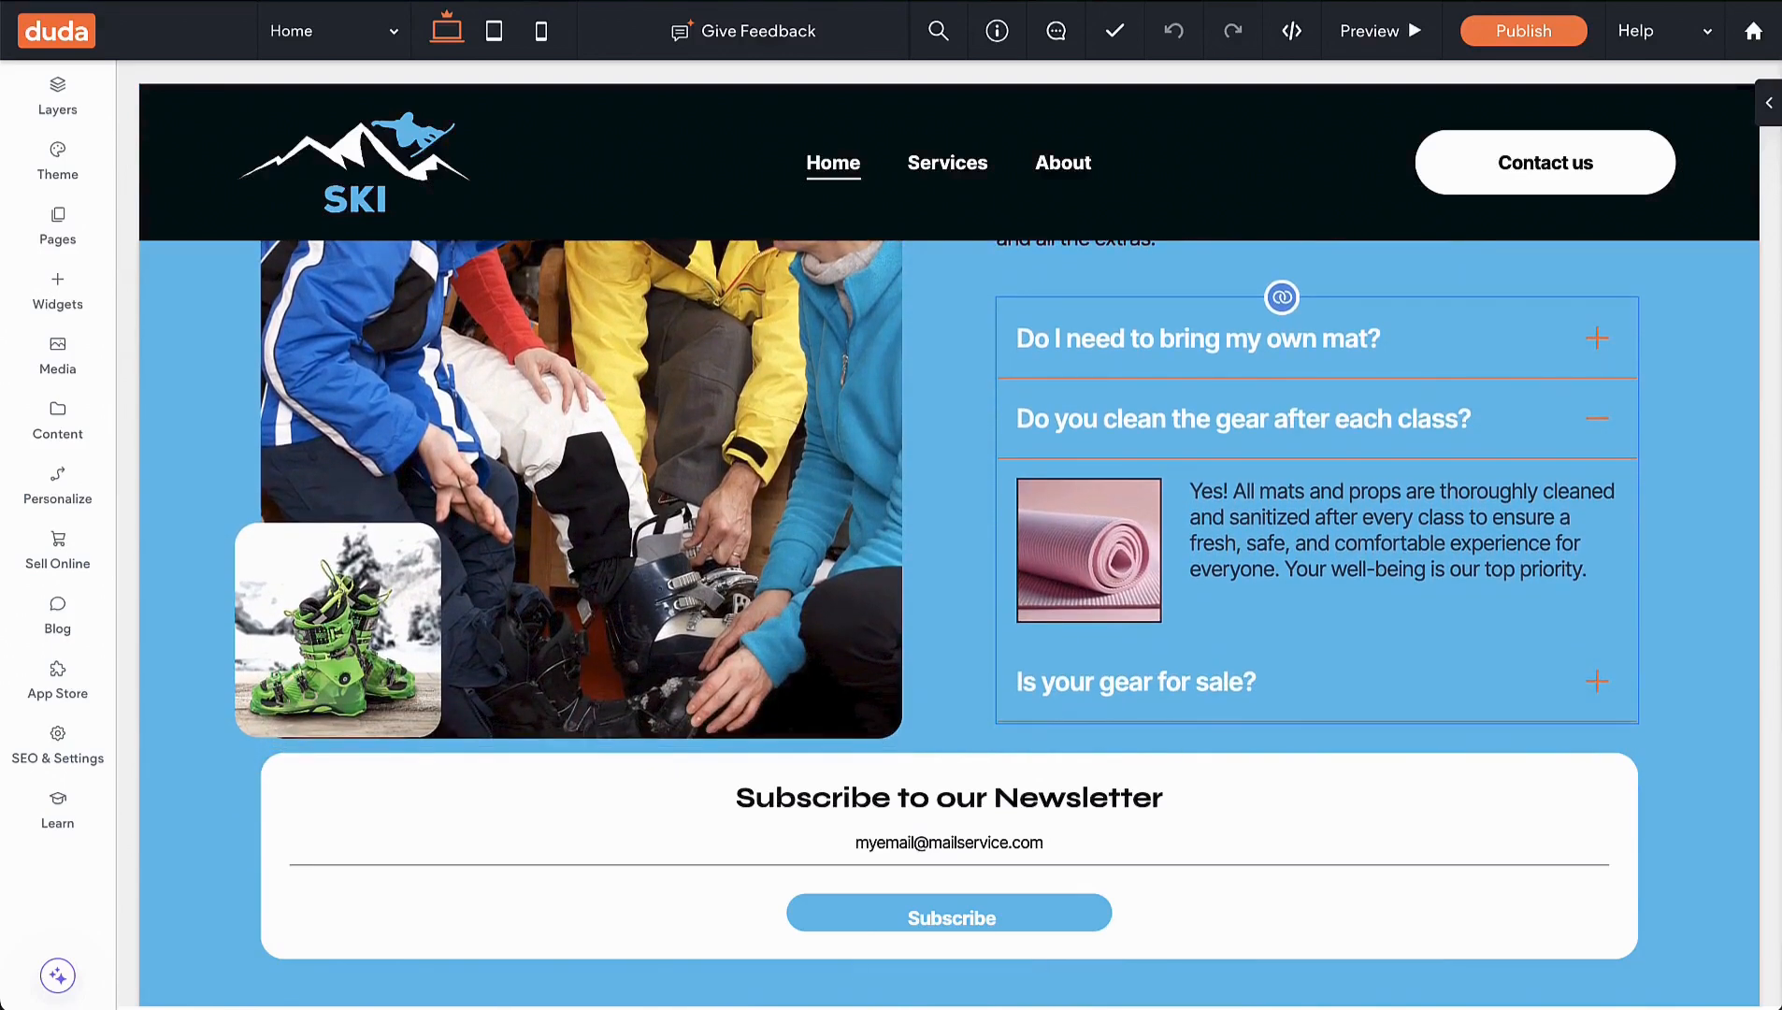
- Open the FAQ accordion's data connection settings, review which collection fields its items use, and close the dialog
{"action": "left_click", "coordinate": [1362, 344]}
{"action": "right_click", "coordinate": [1362, 377]}
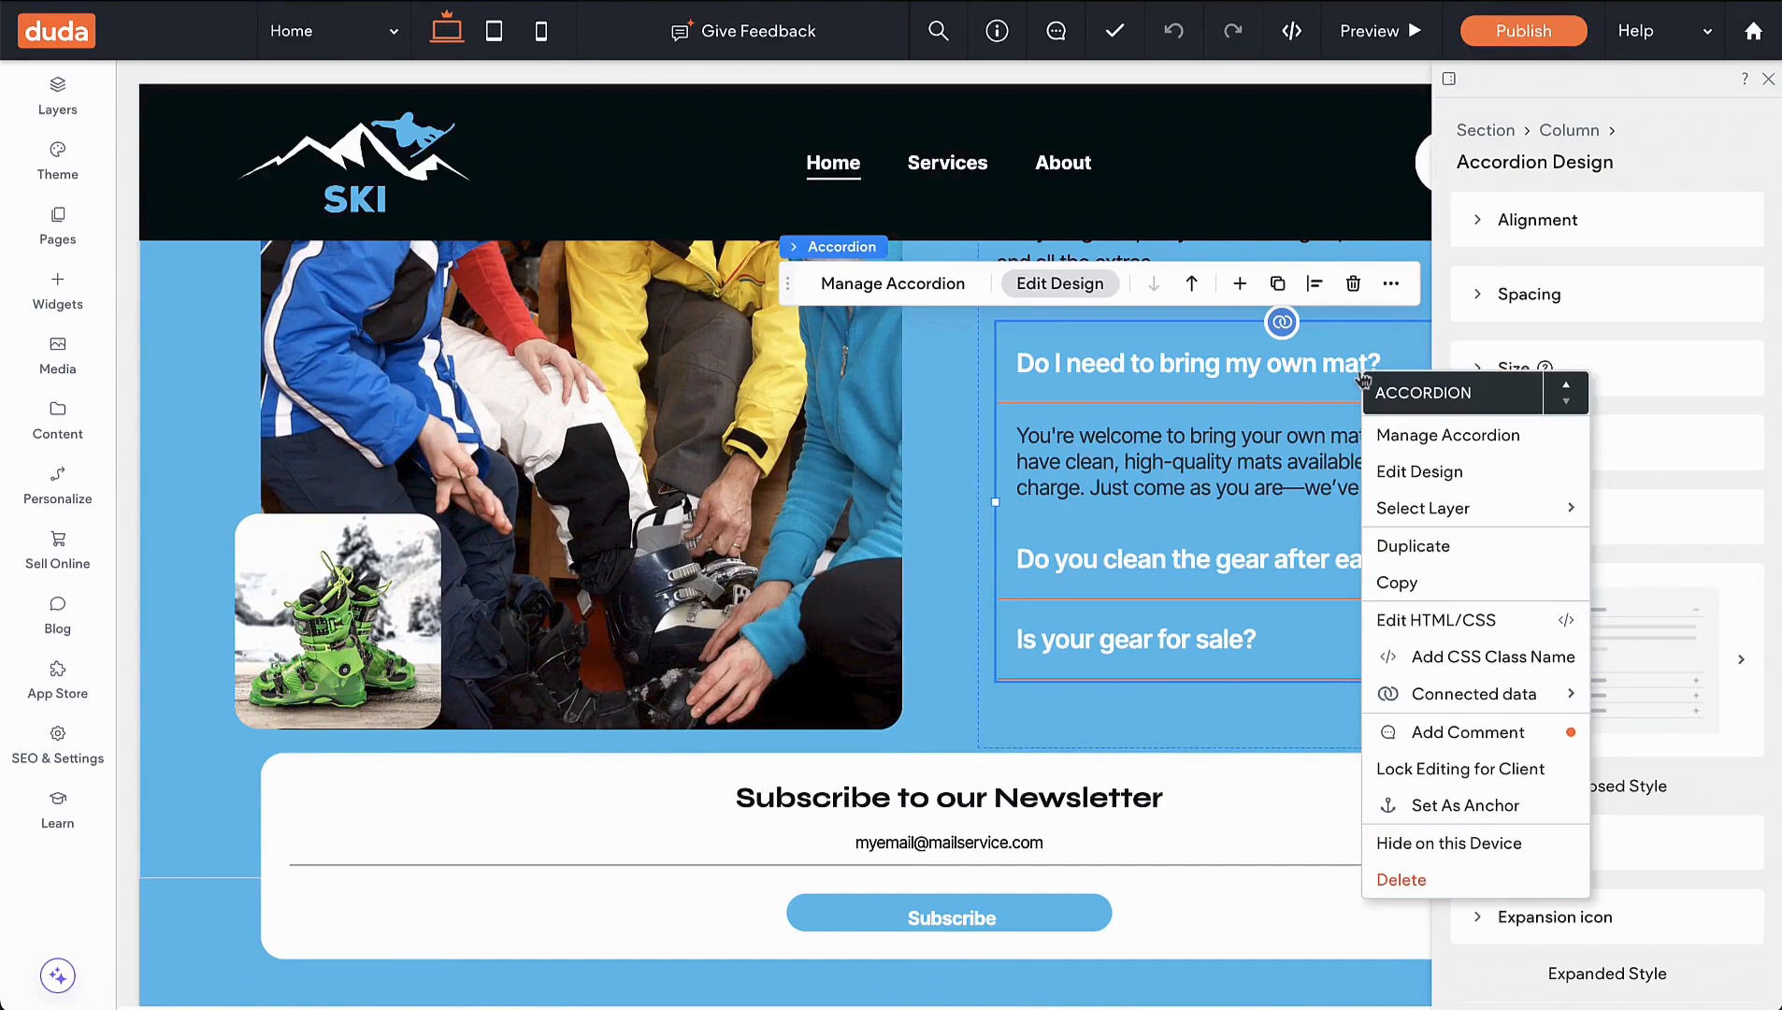
{"action": "mouse_move", "coordinate": [1486, 699]}
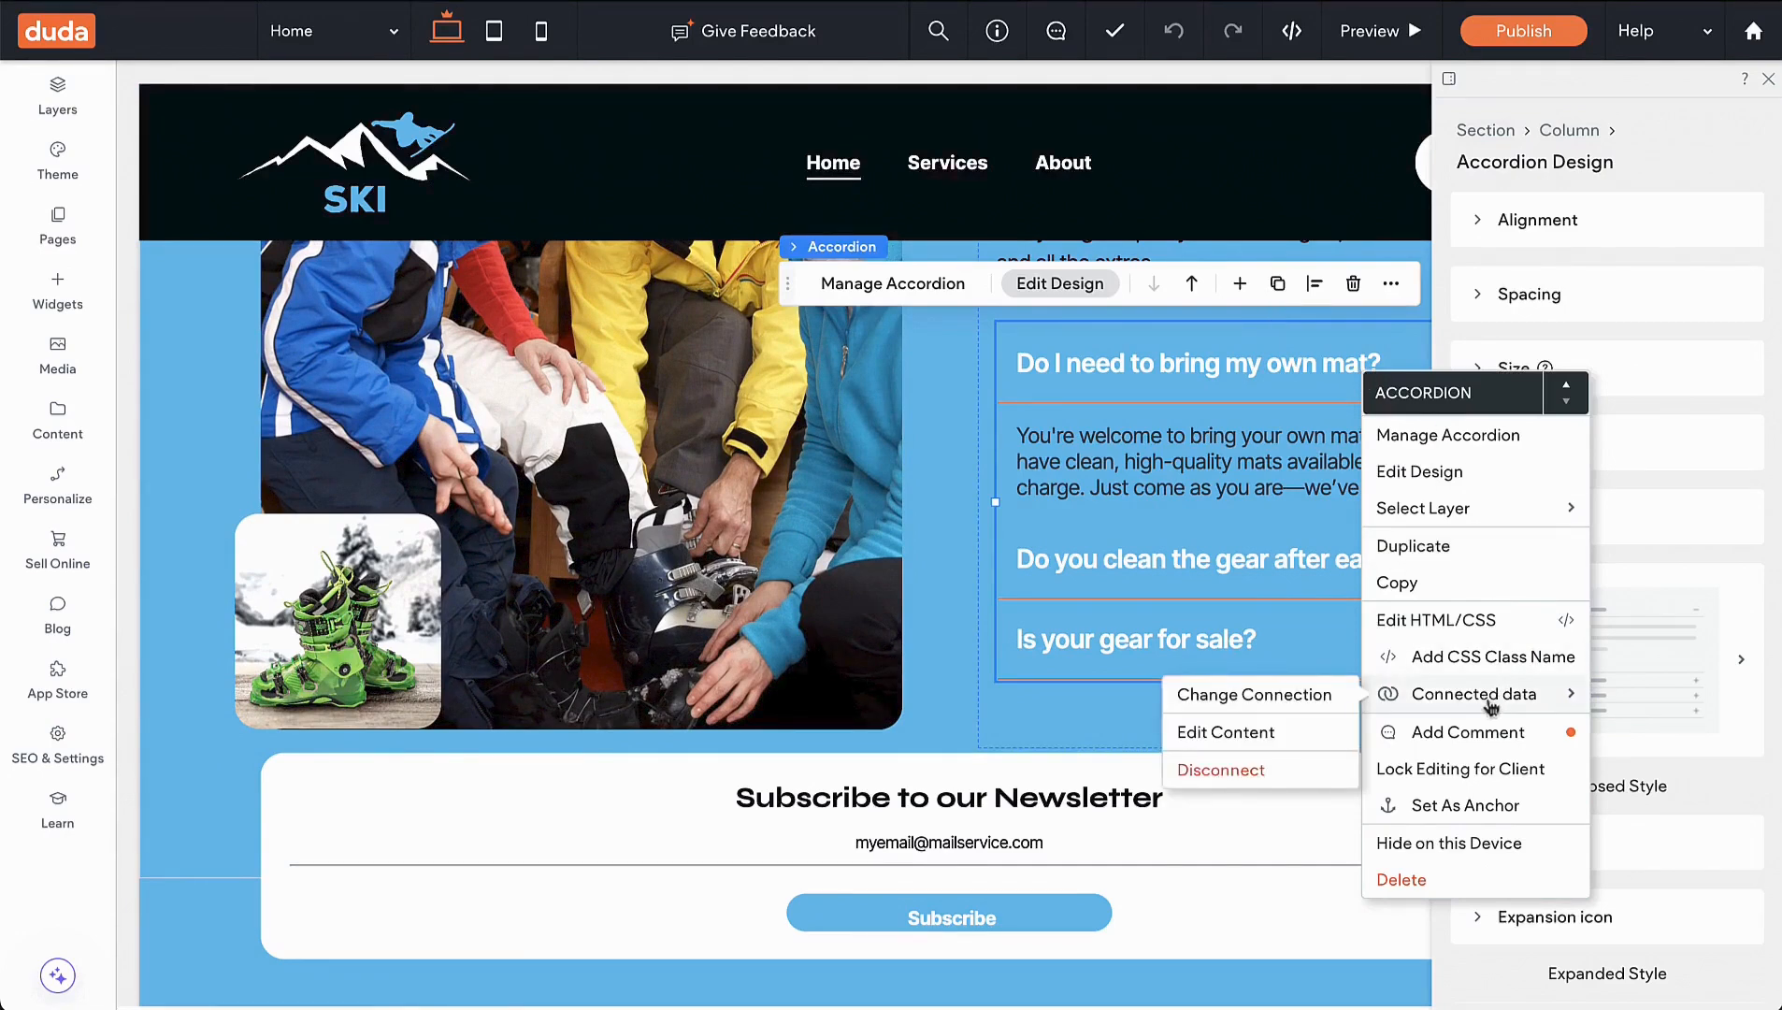
{"action": "left_click", "coordinate": [1340, 696]}
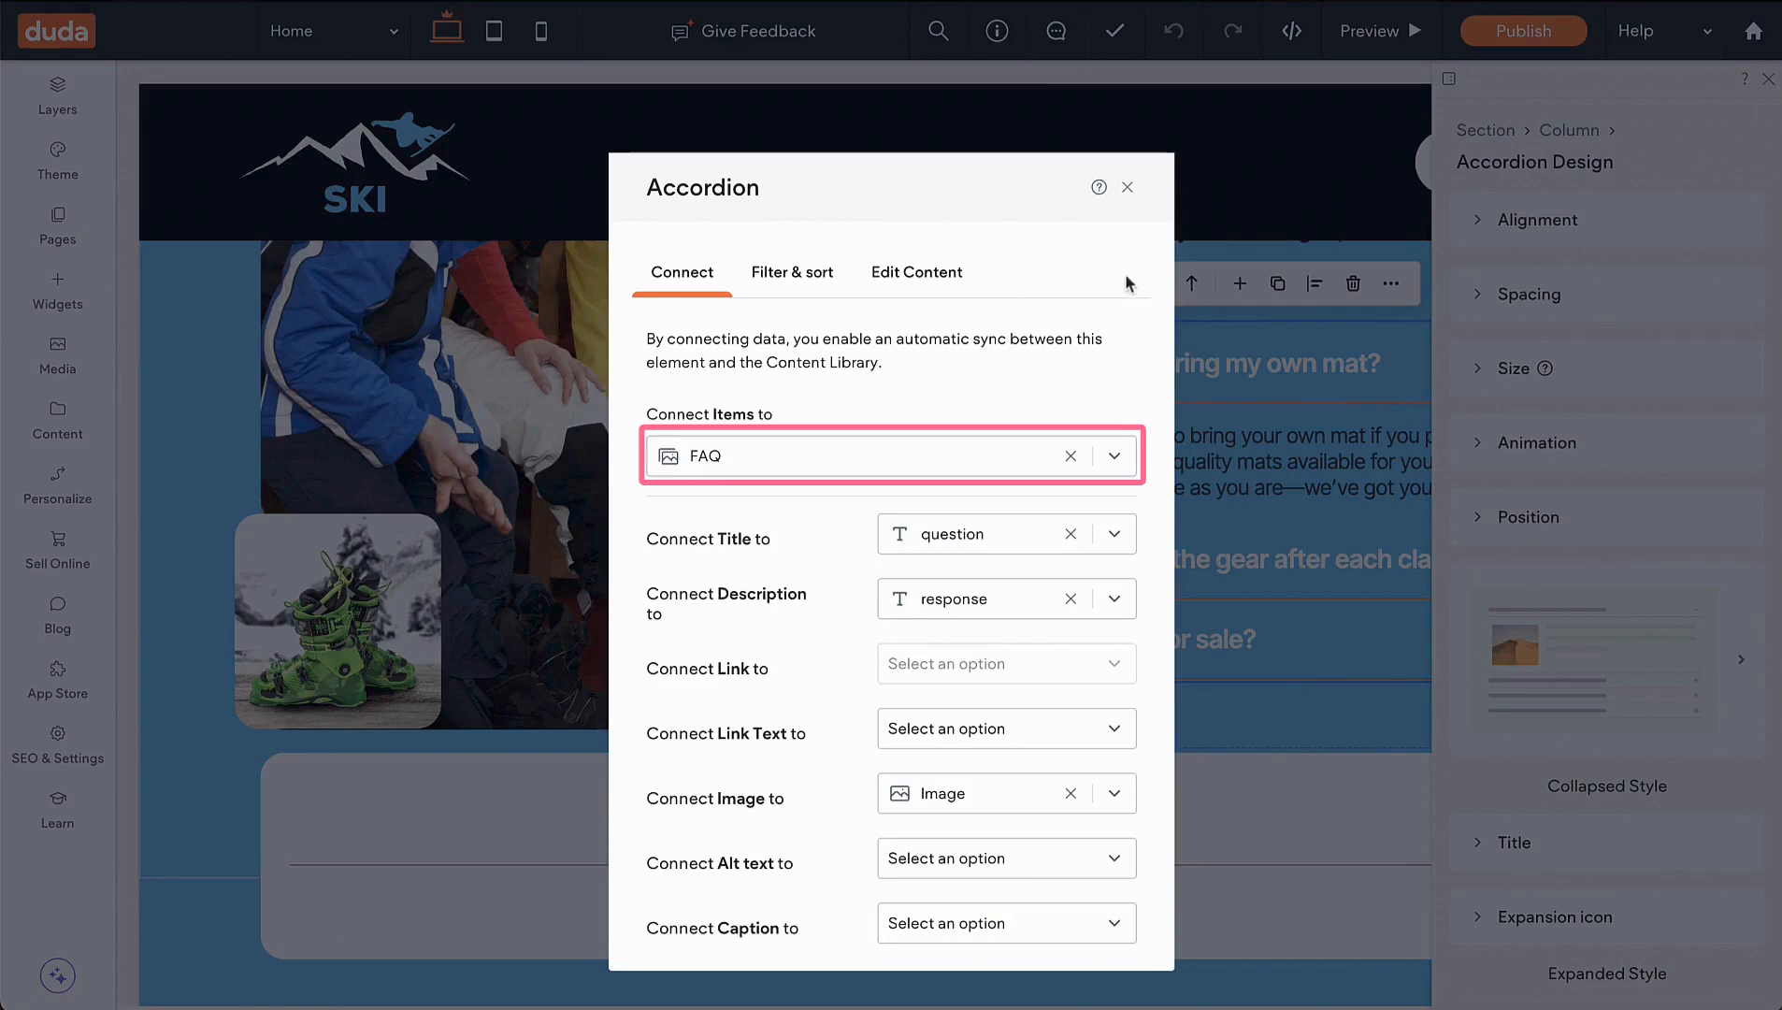
{"action": "left_click", "coordinate": [1128, 191]}
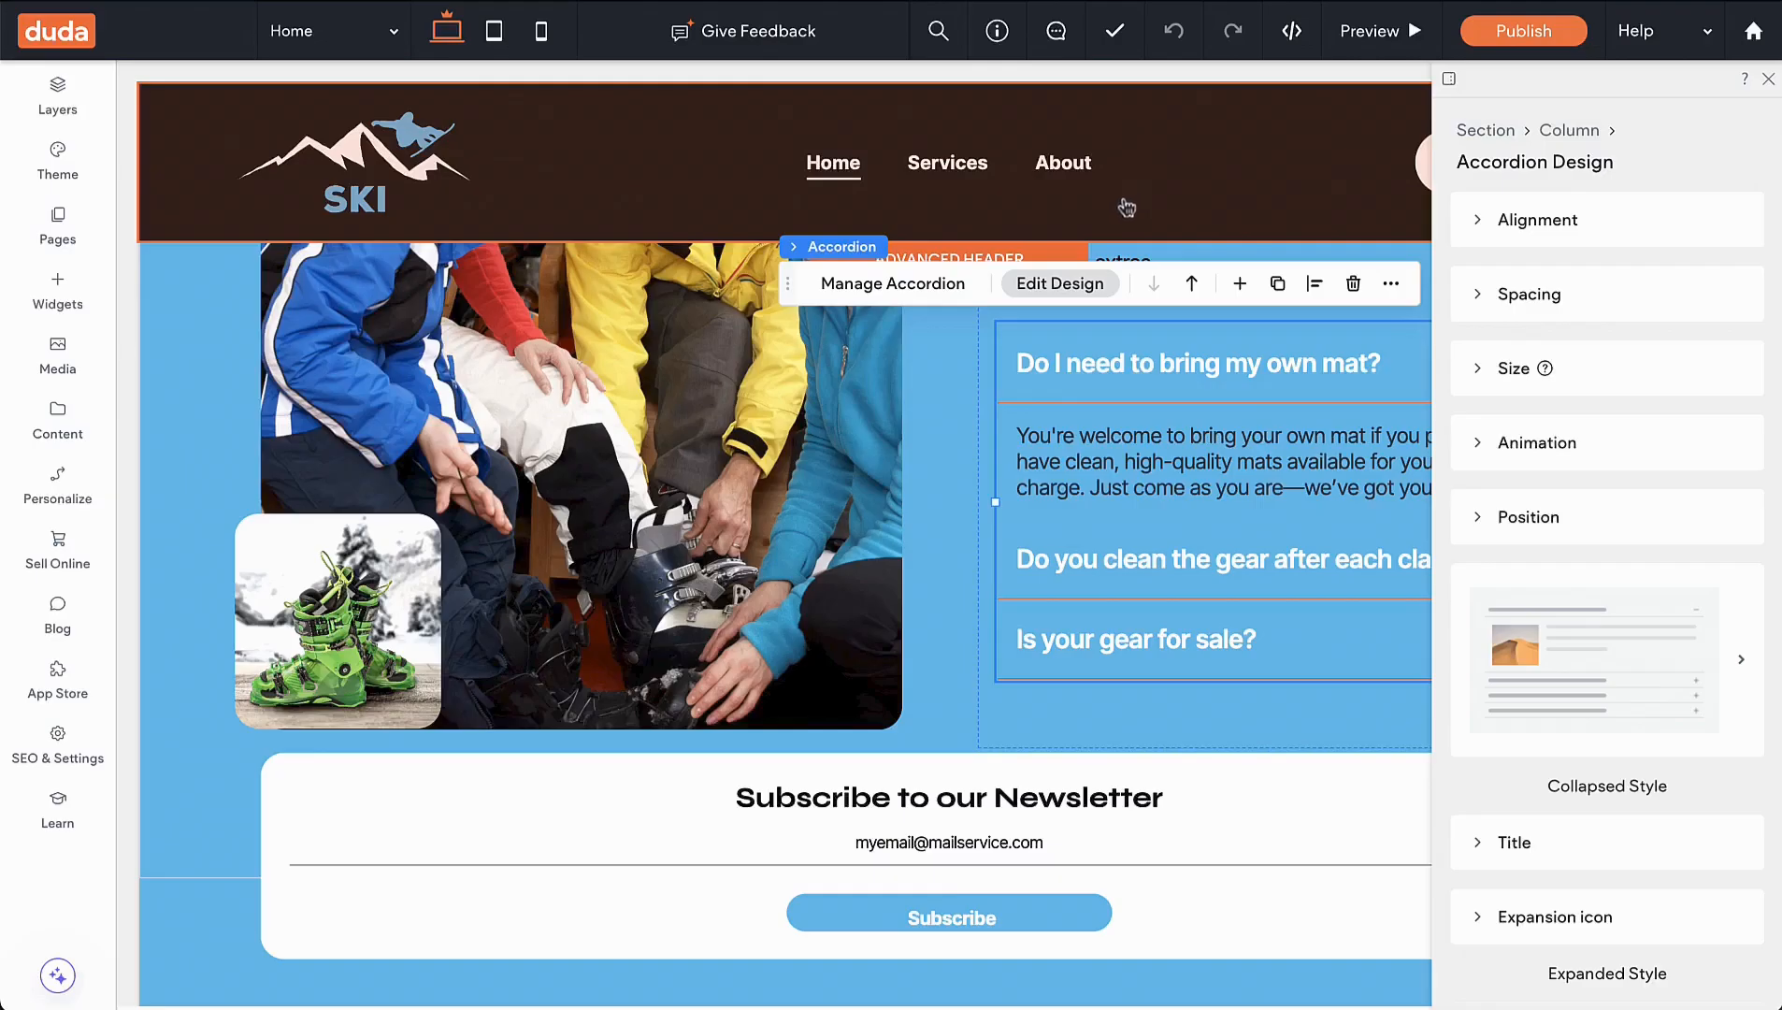
- View the FAQ collection's fields in the Content Library and open its collection settings
{"action": "left_click", "coordinate": [65, 437]}
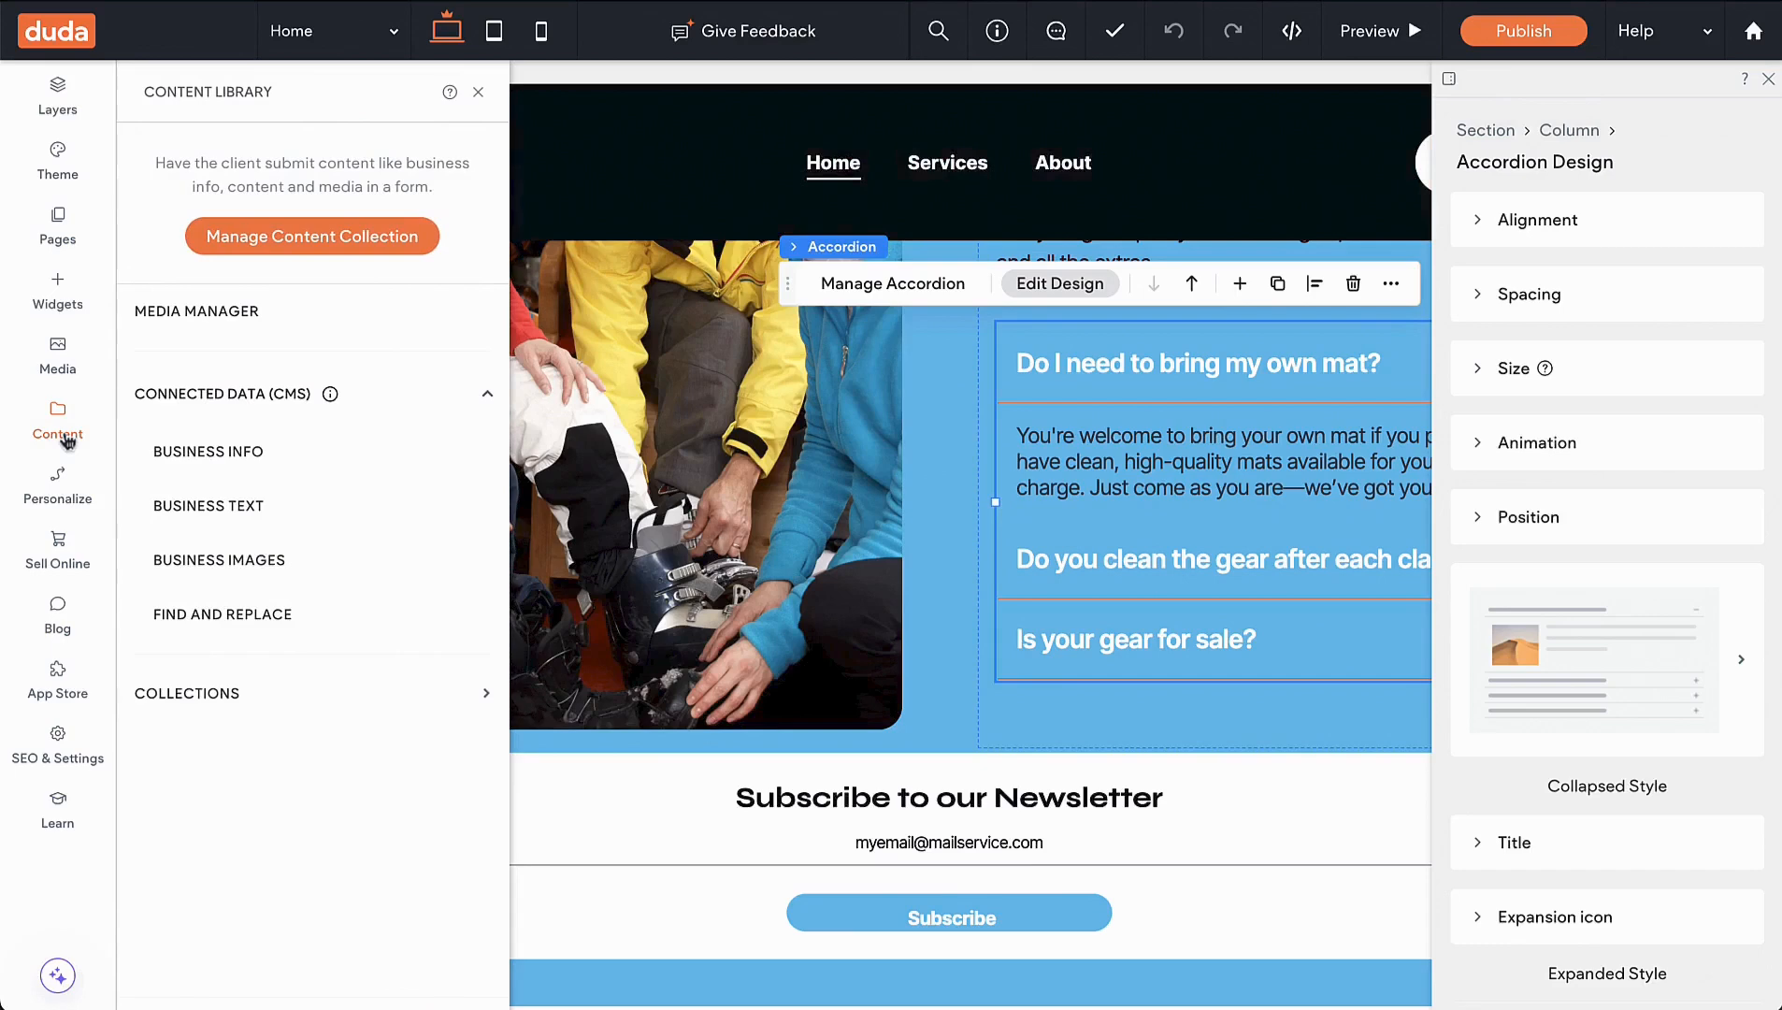
{"action": "left_click", "coordinate": [340, 703]}
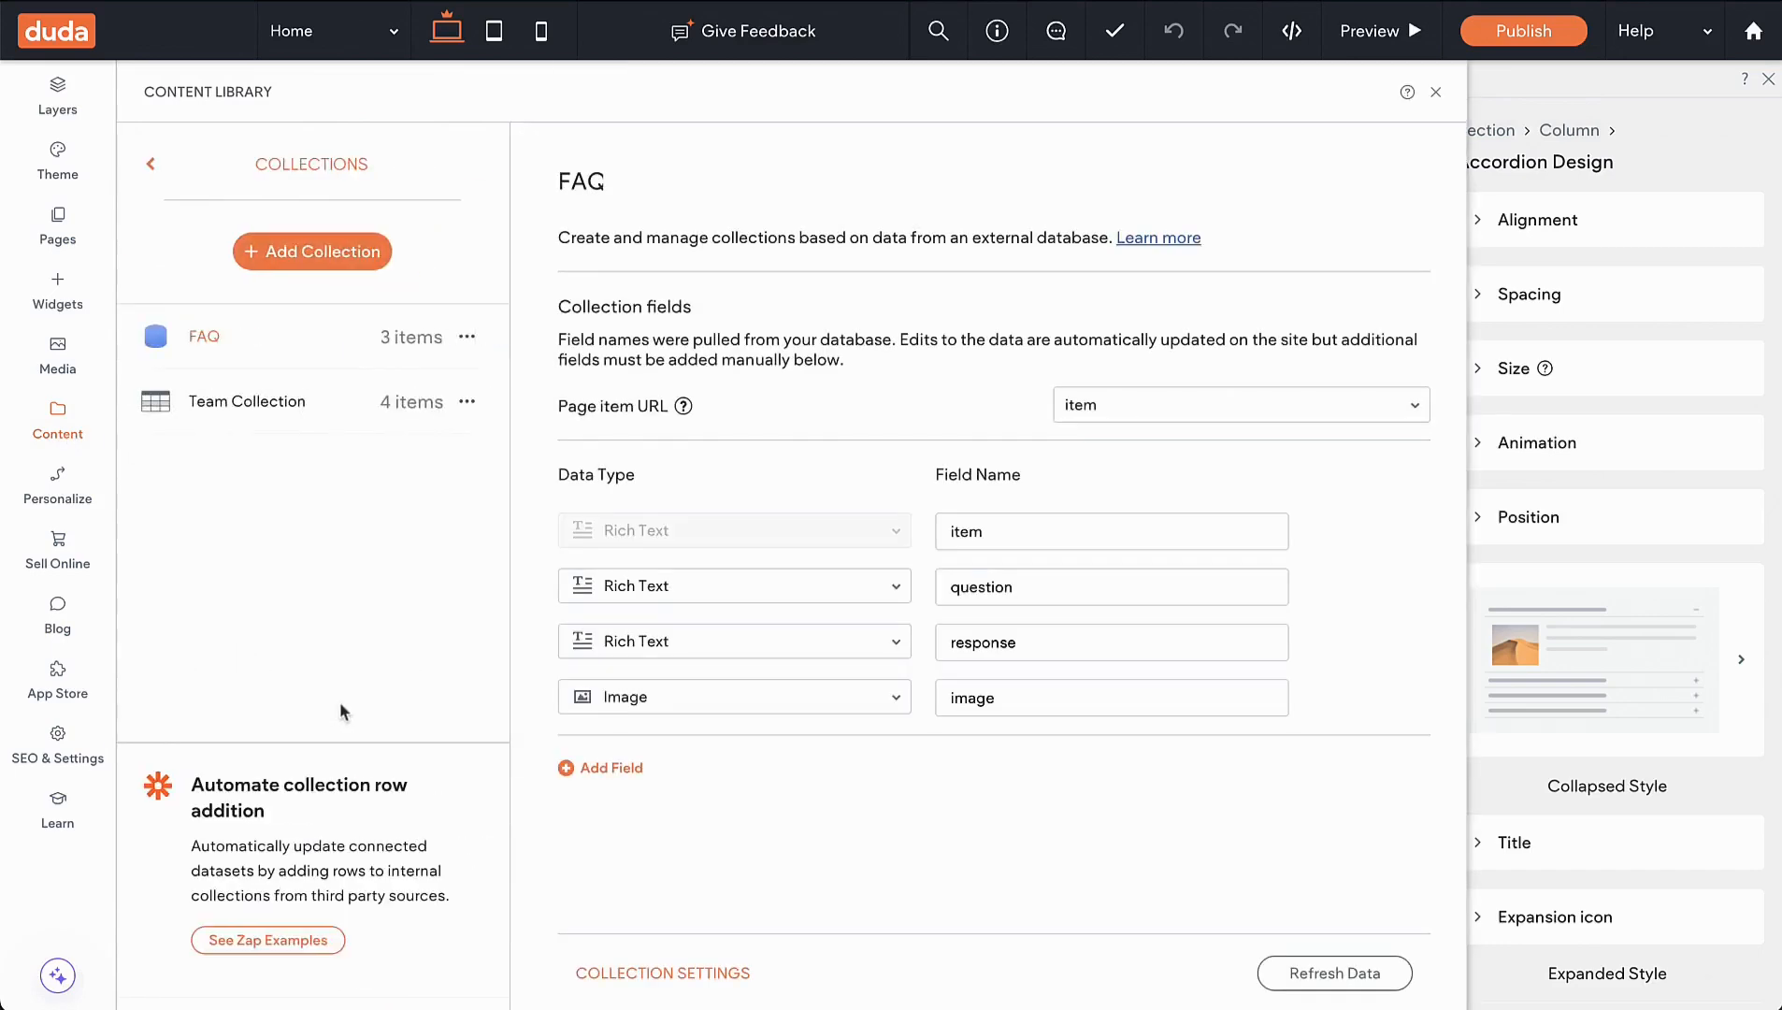
{"action": "left_click", "coordinate": [668, 982]}
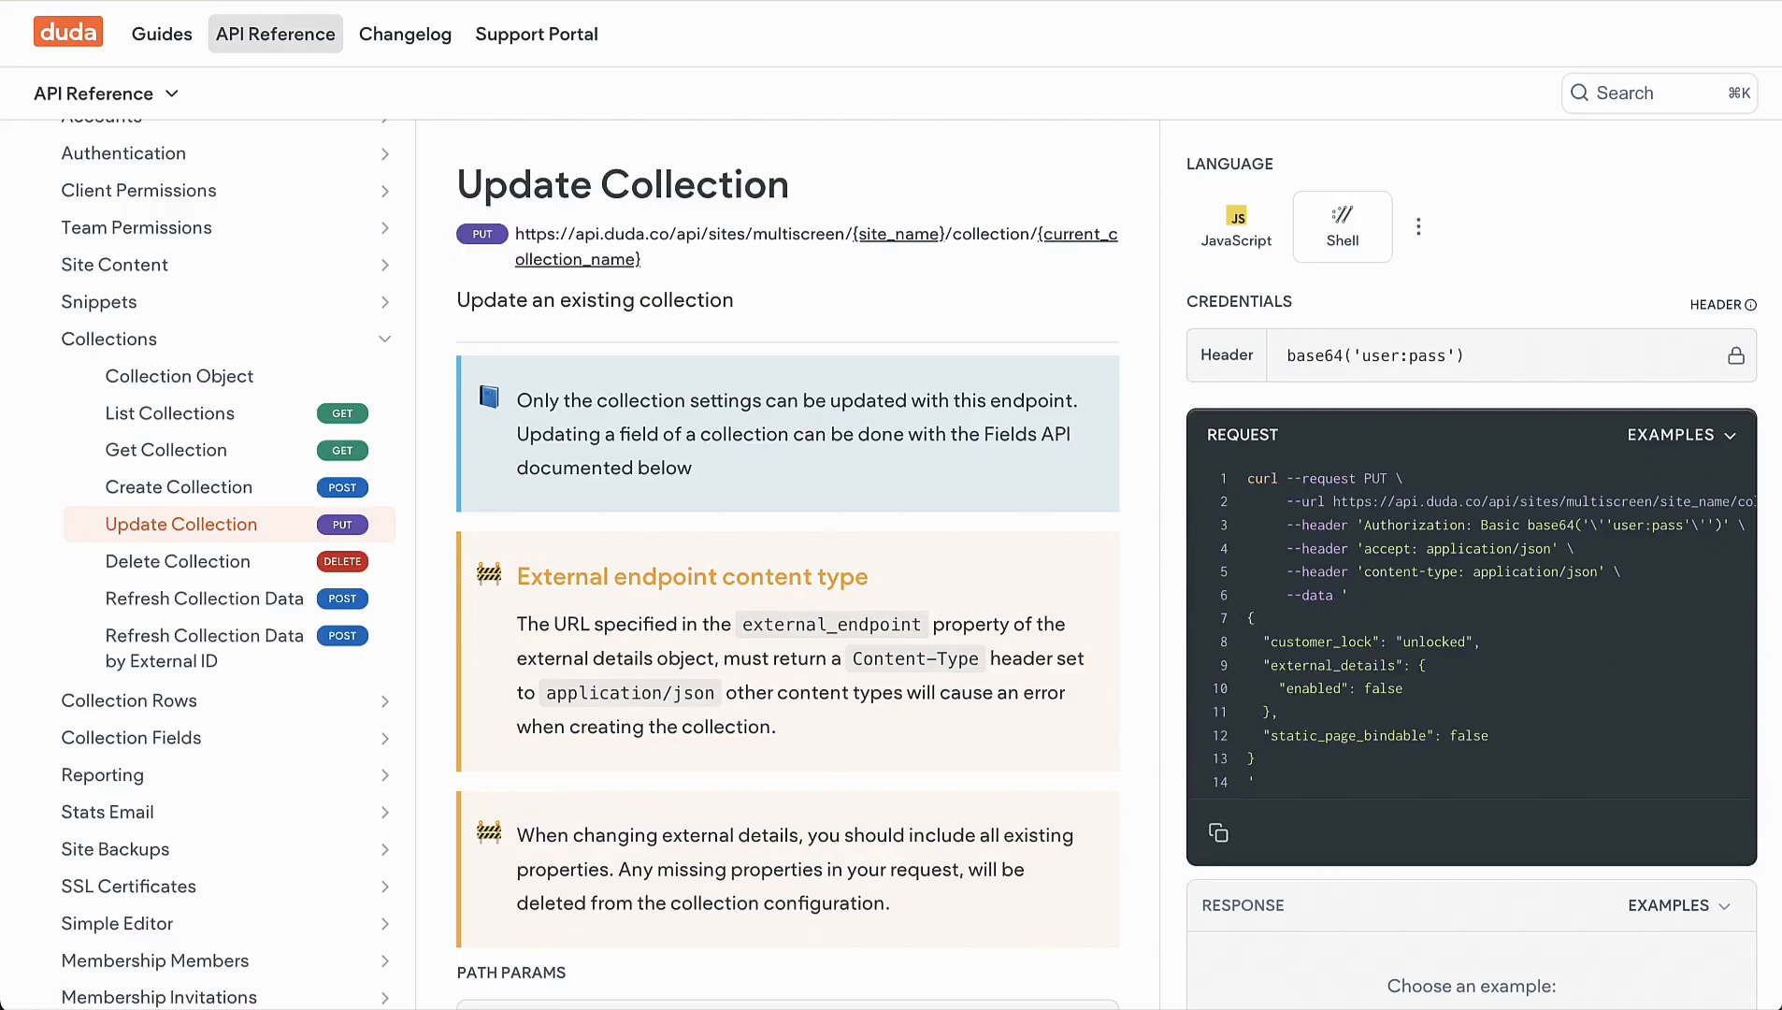
- On the Duda API reference's Update Collection page, set site_name to eb3485b9 and current_collection_name to FAQ
{"action": "scroll", "coordinate": [788, 561], "scroll_direction": "down", "scroll_amount": 5}
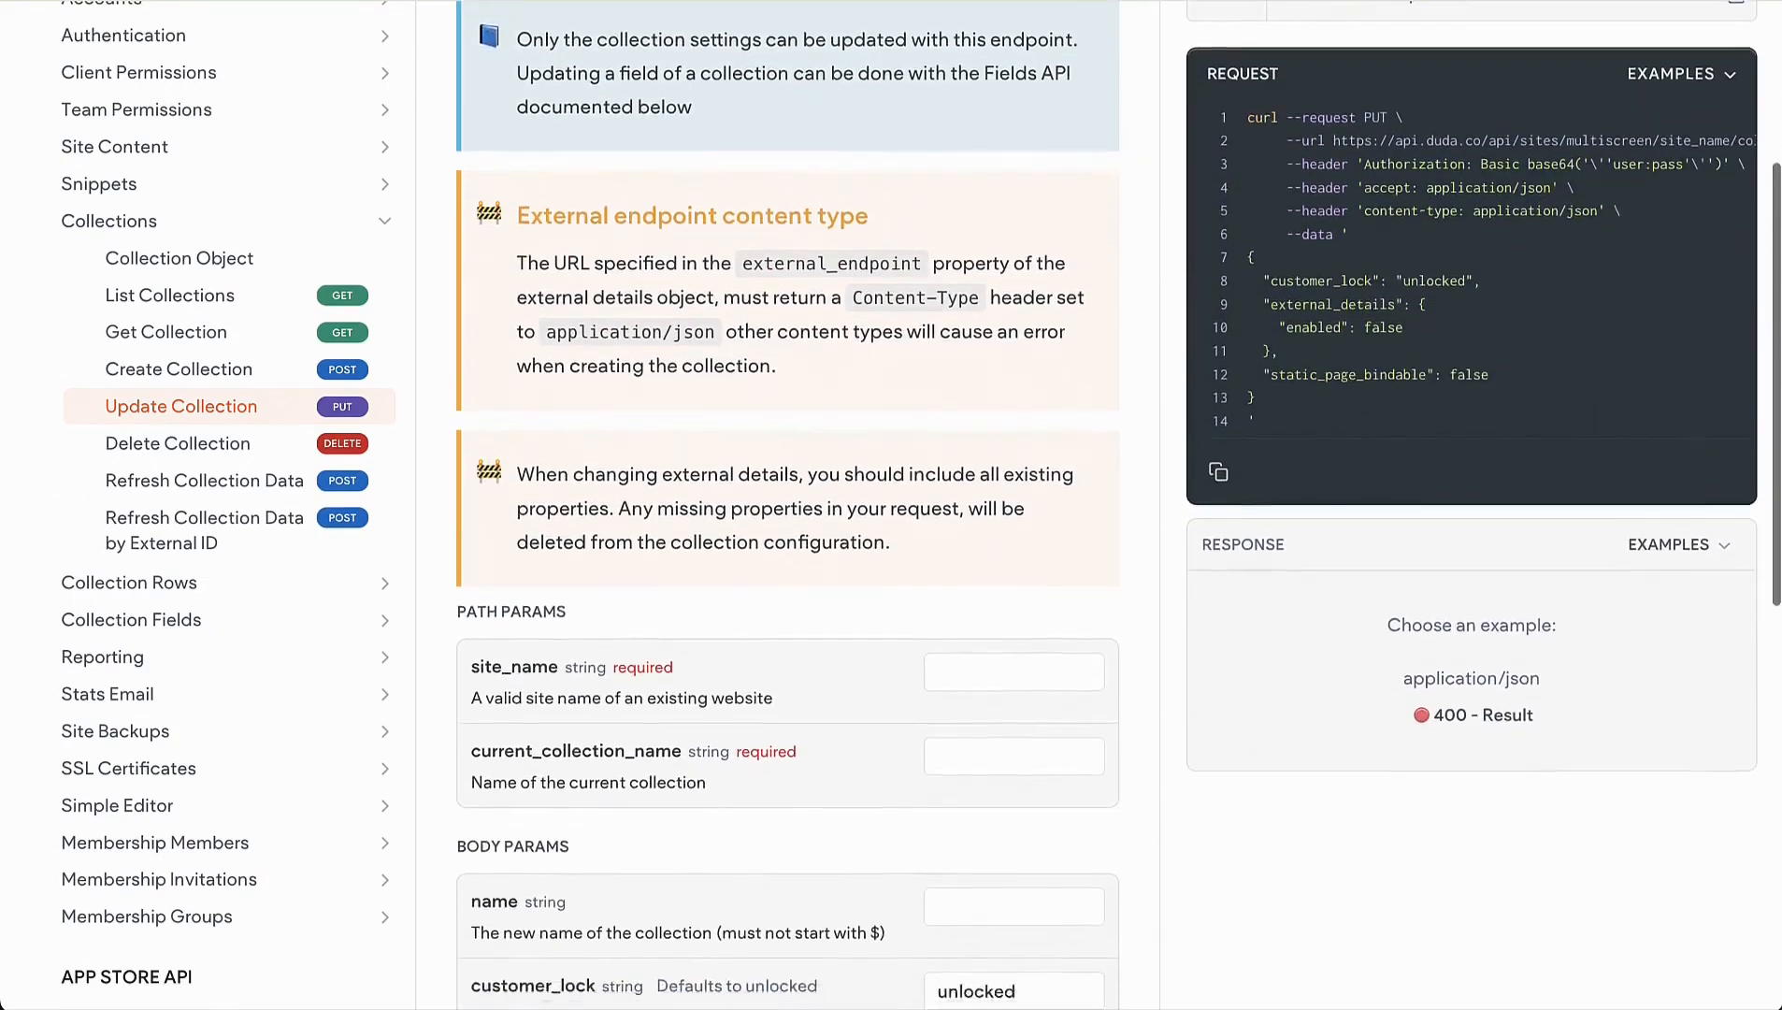
{"action": "scroll", "coordinate": [788, 505], "scroll_direction": "down", "scroll_amount": 4}
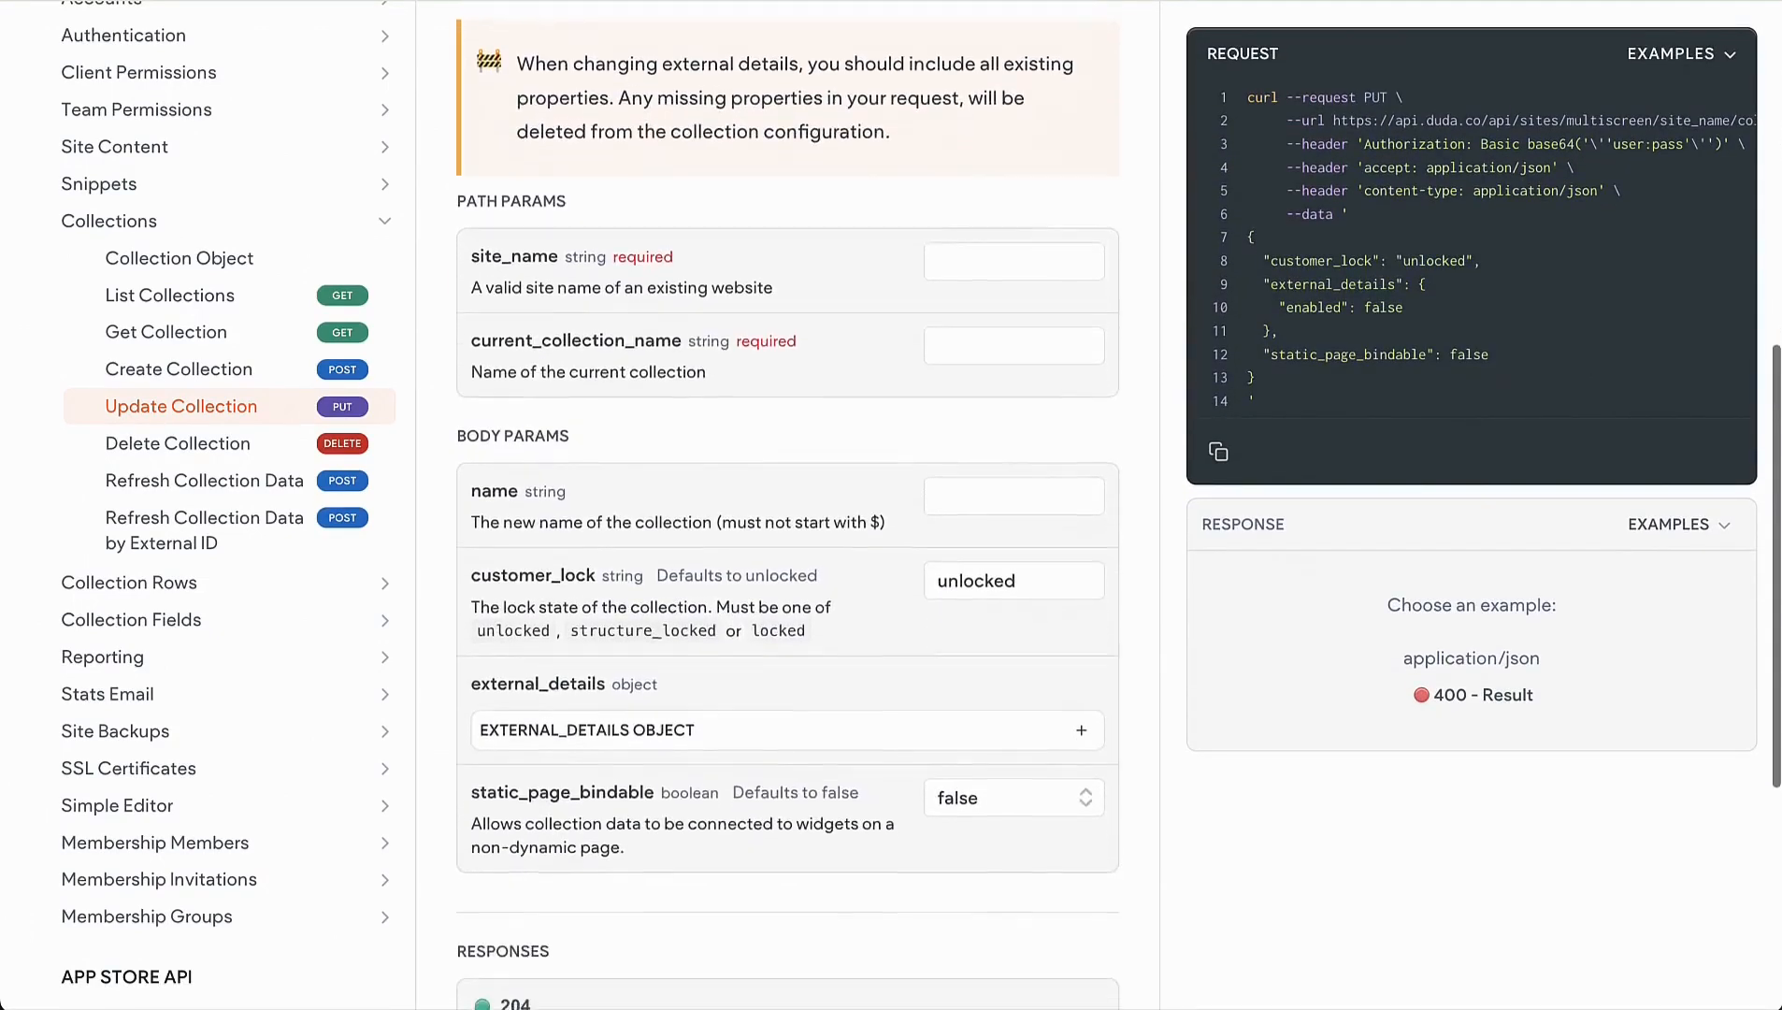
{"action": "scroll", "coordinate": [1160, 317], "scroll_direction": "down", "scroll_amount": 2}
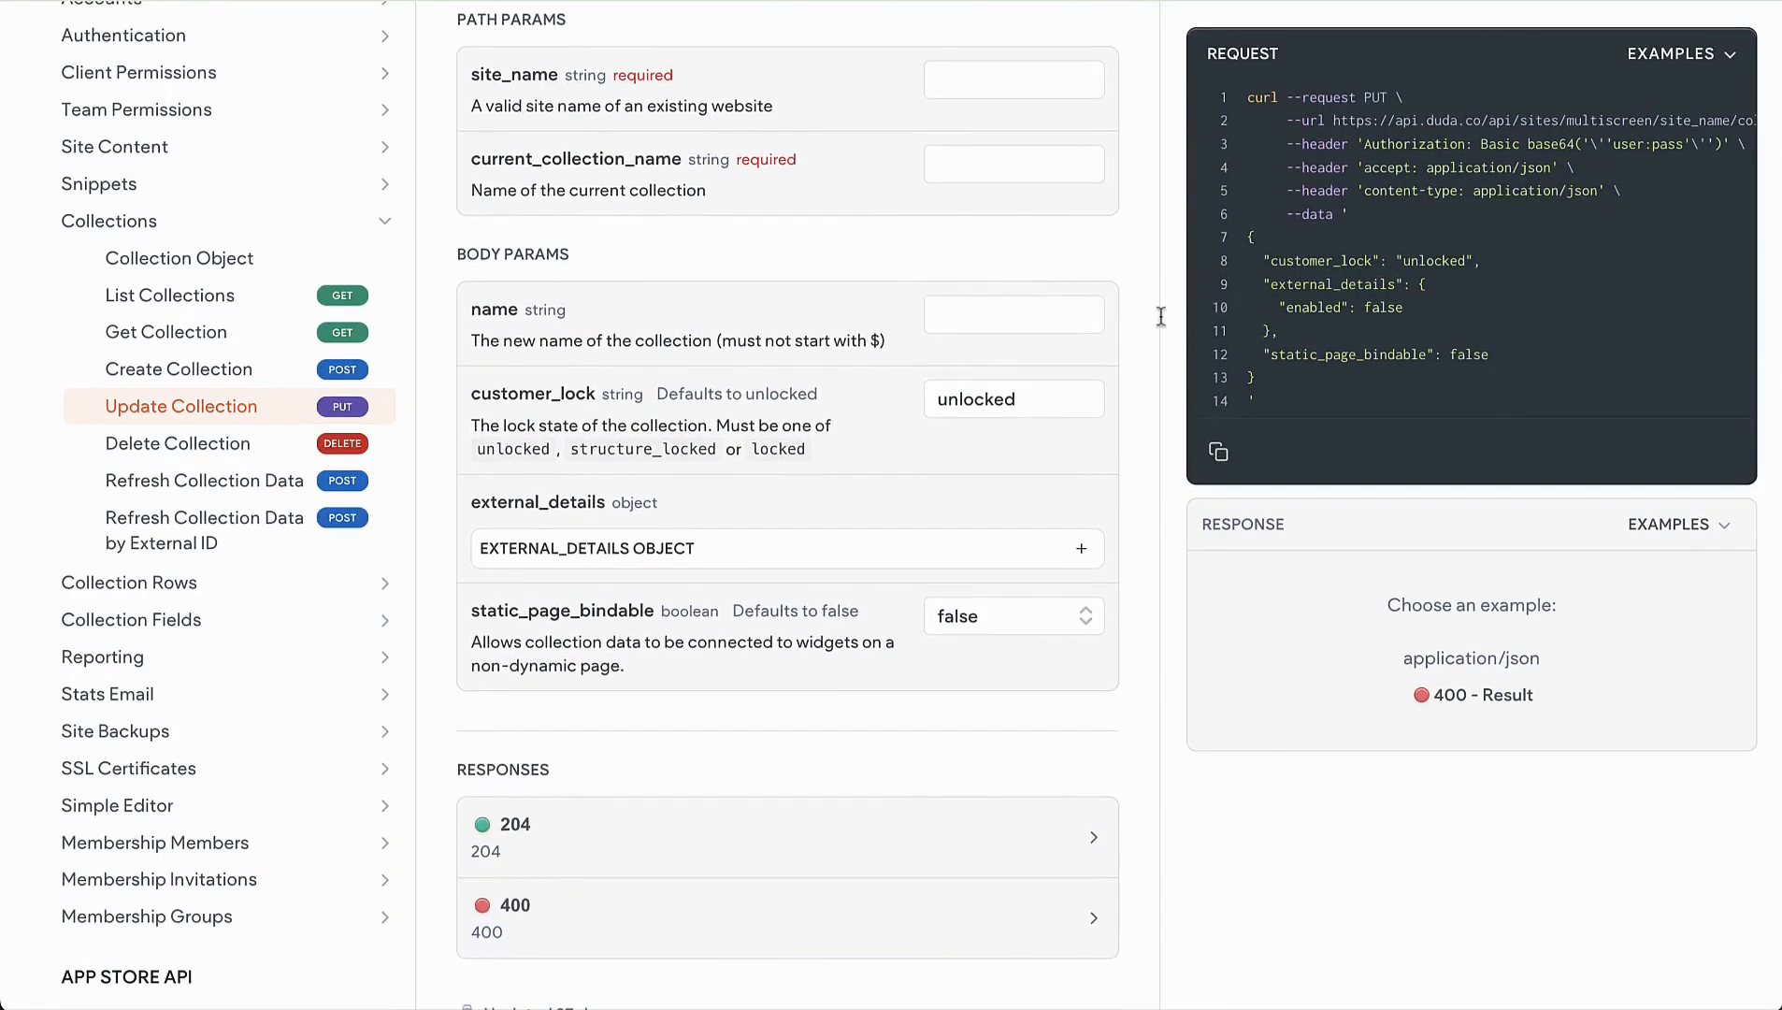
{"action": "left_click", "coordinate": [1005, 82]}
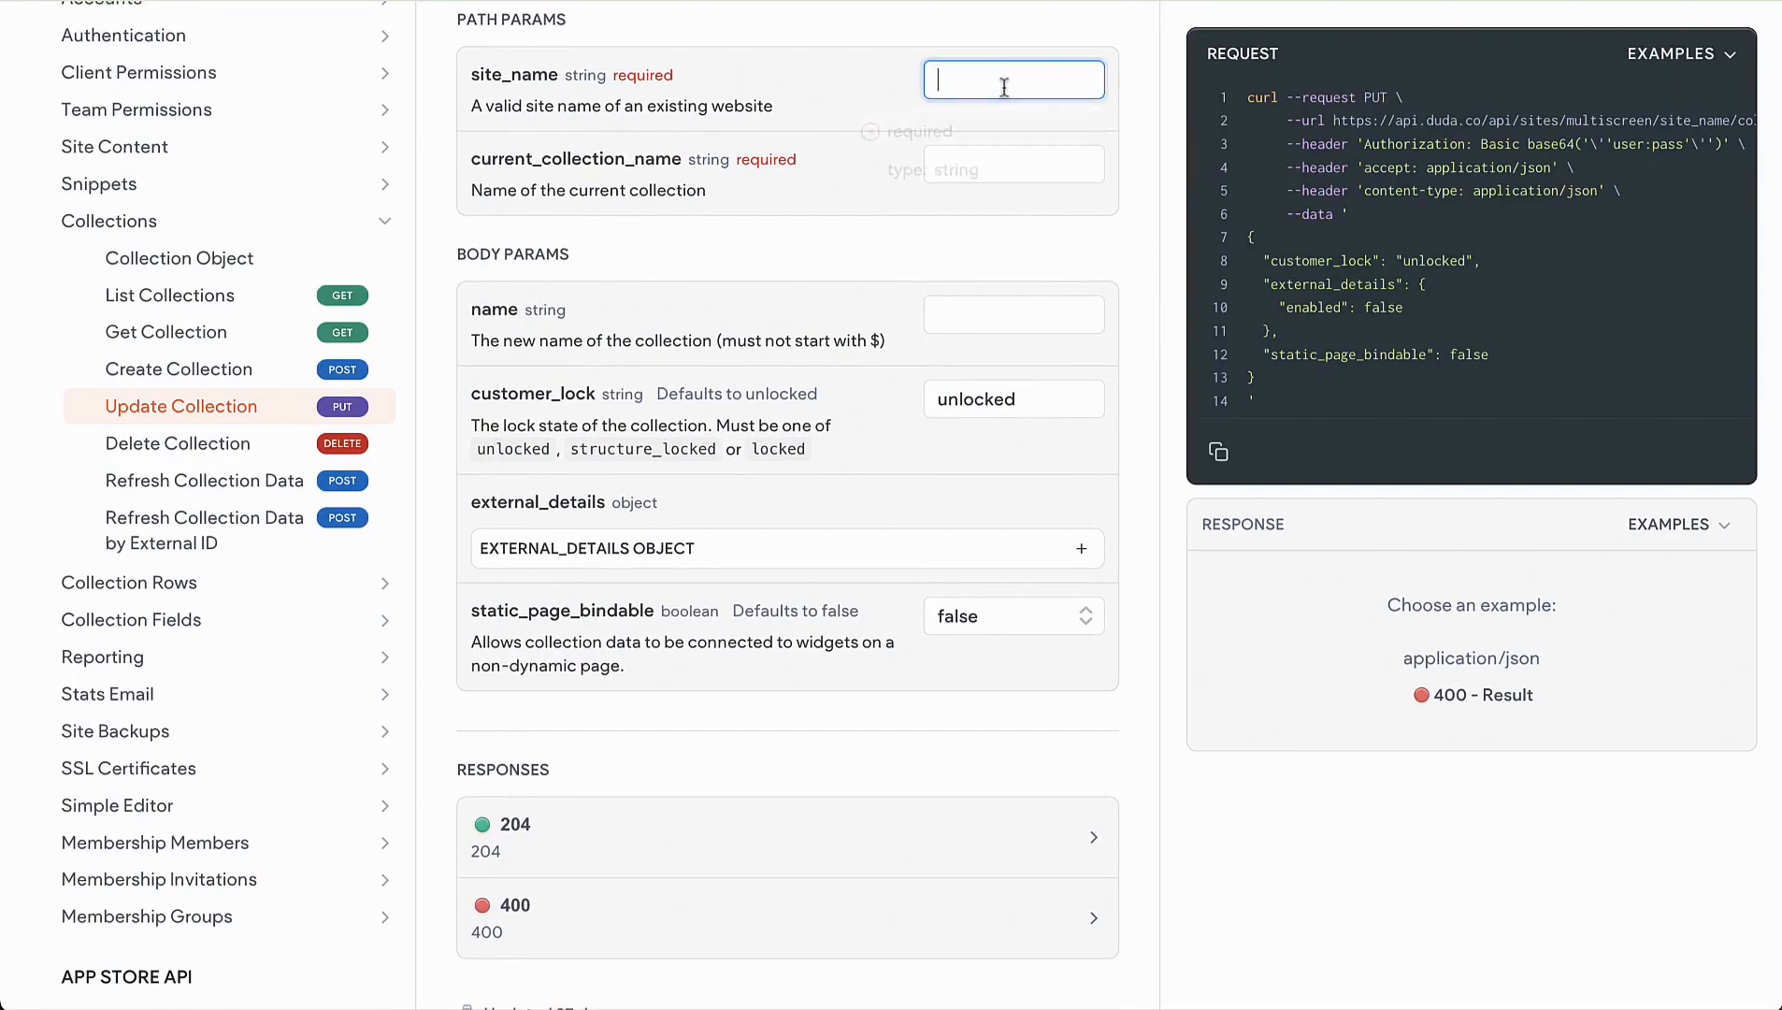
{"action": "type", "text": "eb3485b9"}
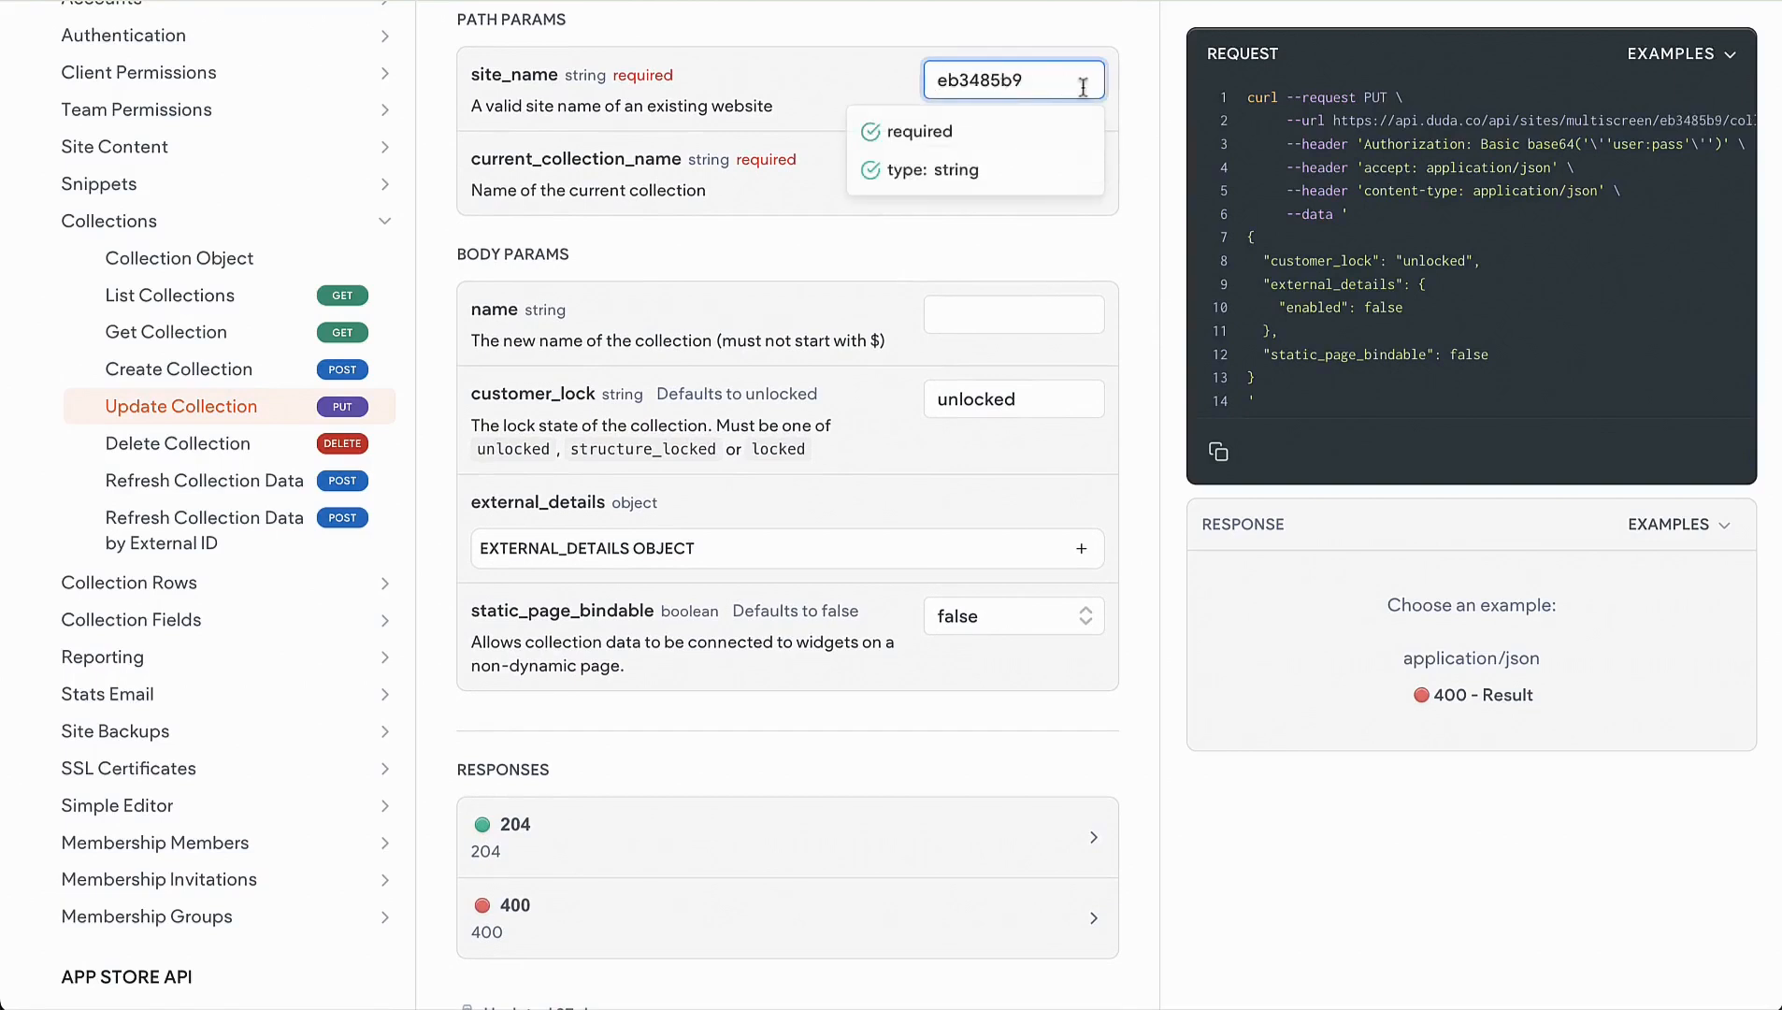
{"action": "left_click", "coordinate": [1120, 114]}
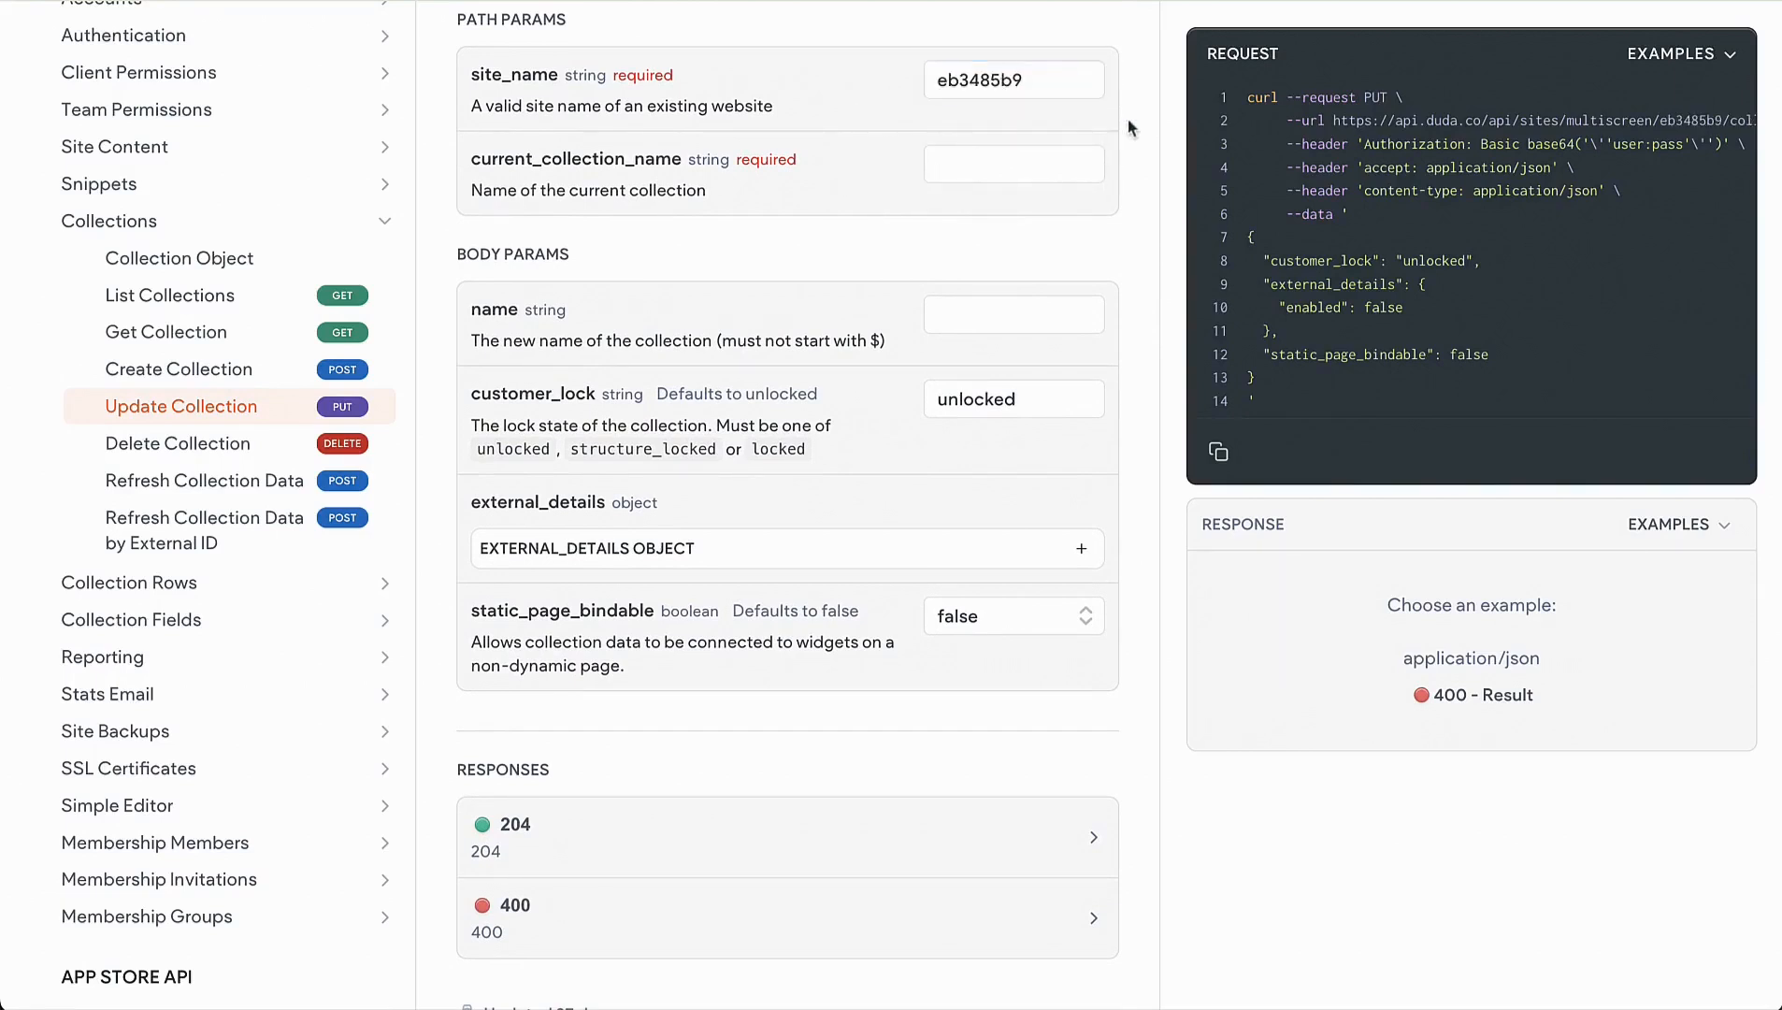
{"action": "left_click", "coordinate": [978, 162]}
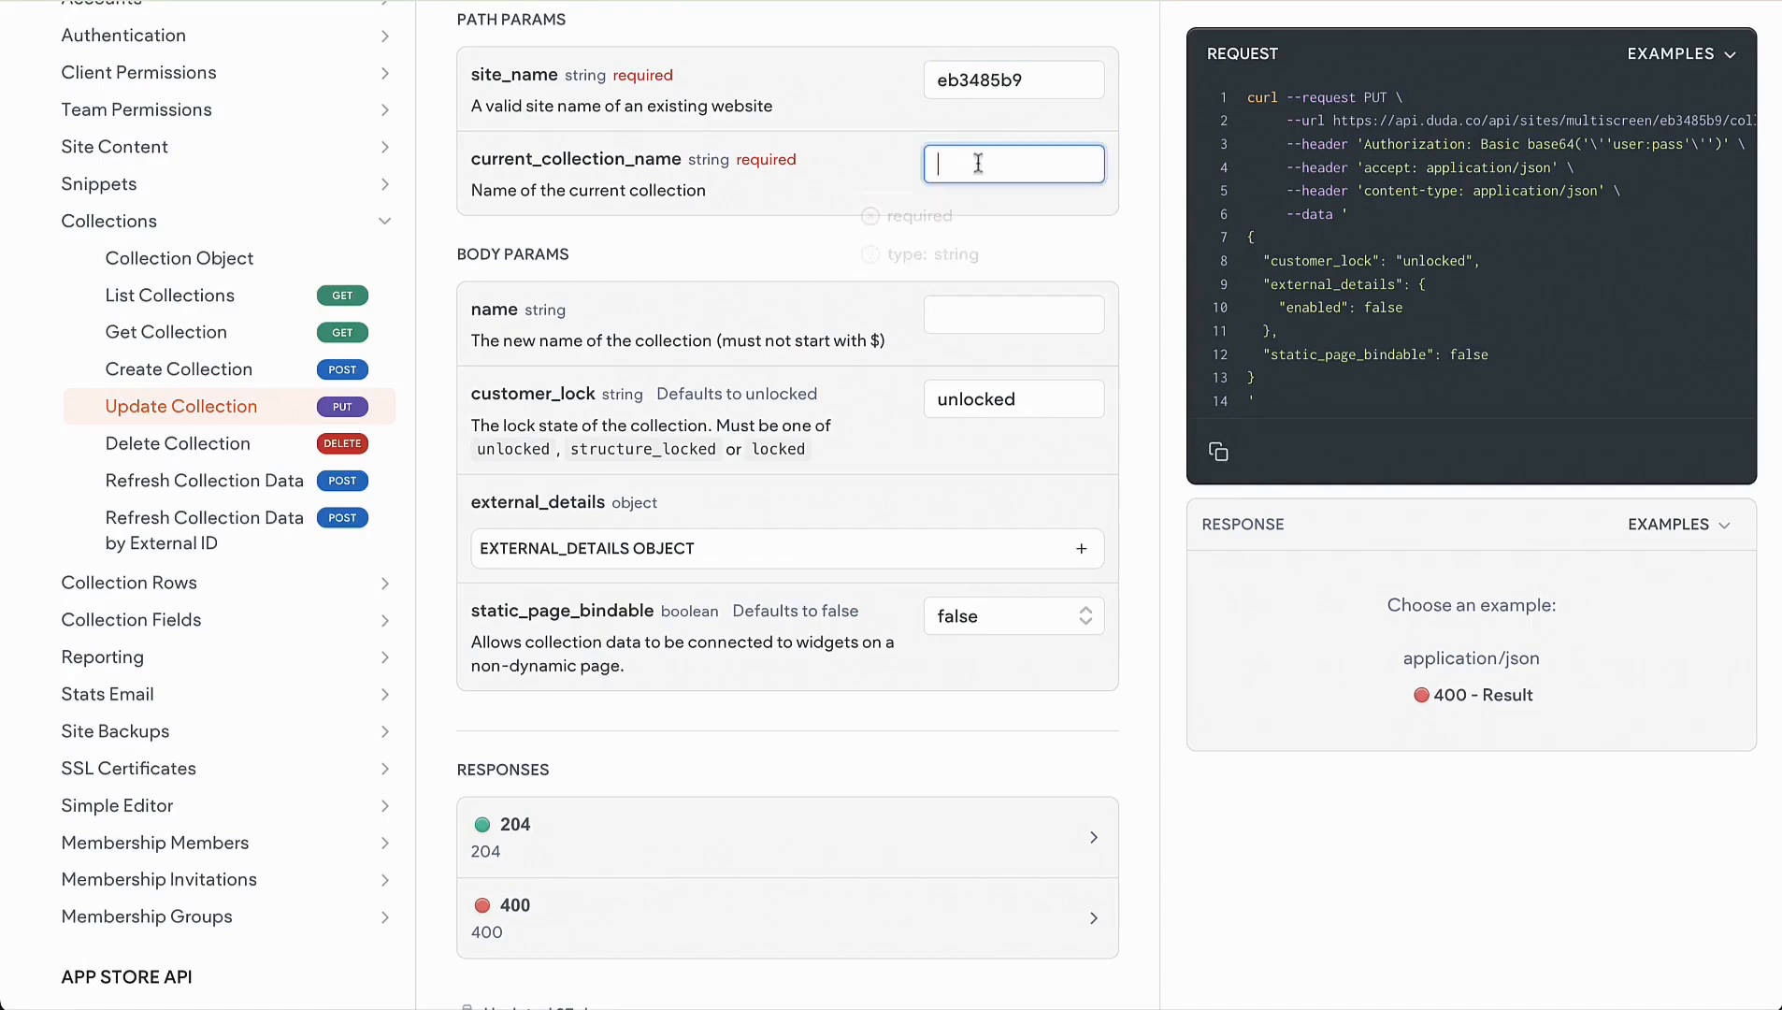
{"action": "type", "text": "FAQ"}
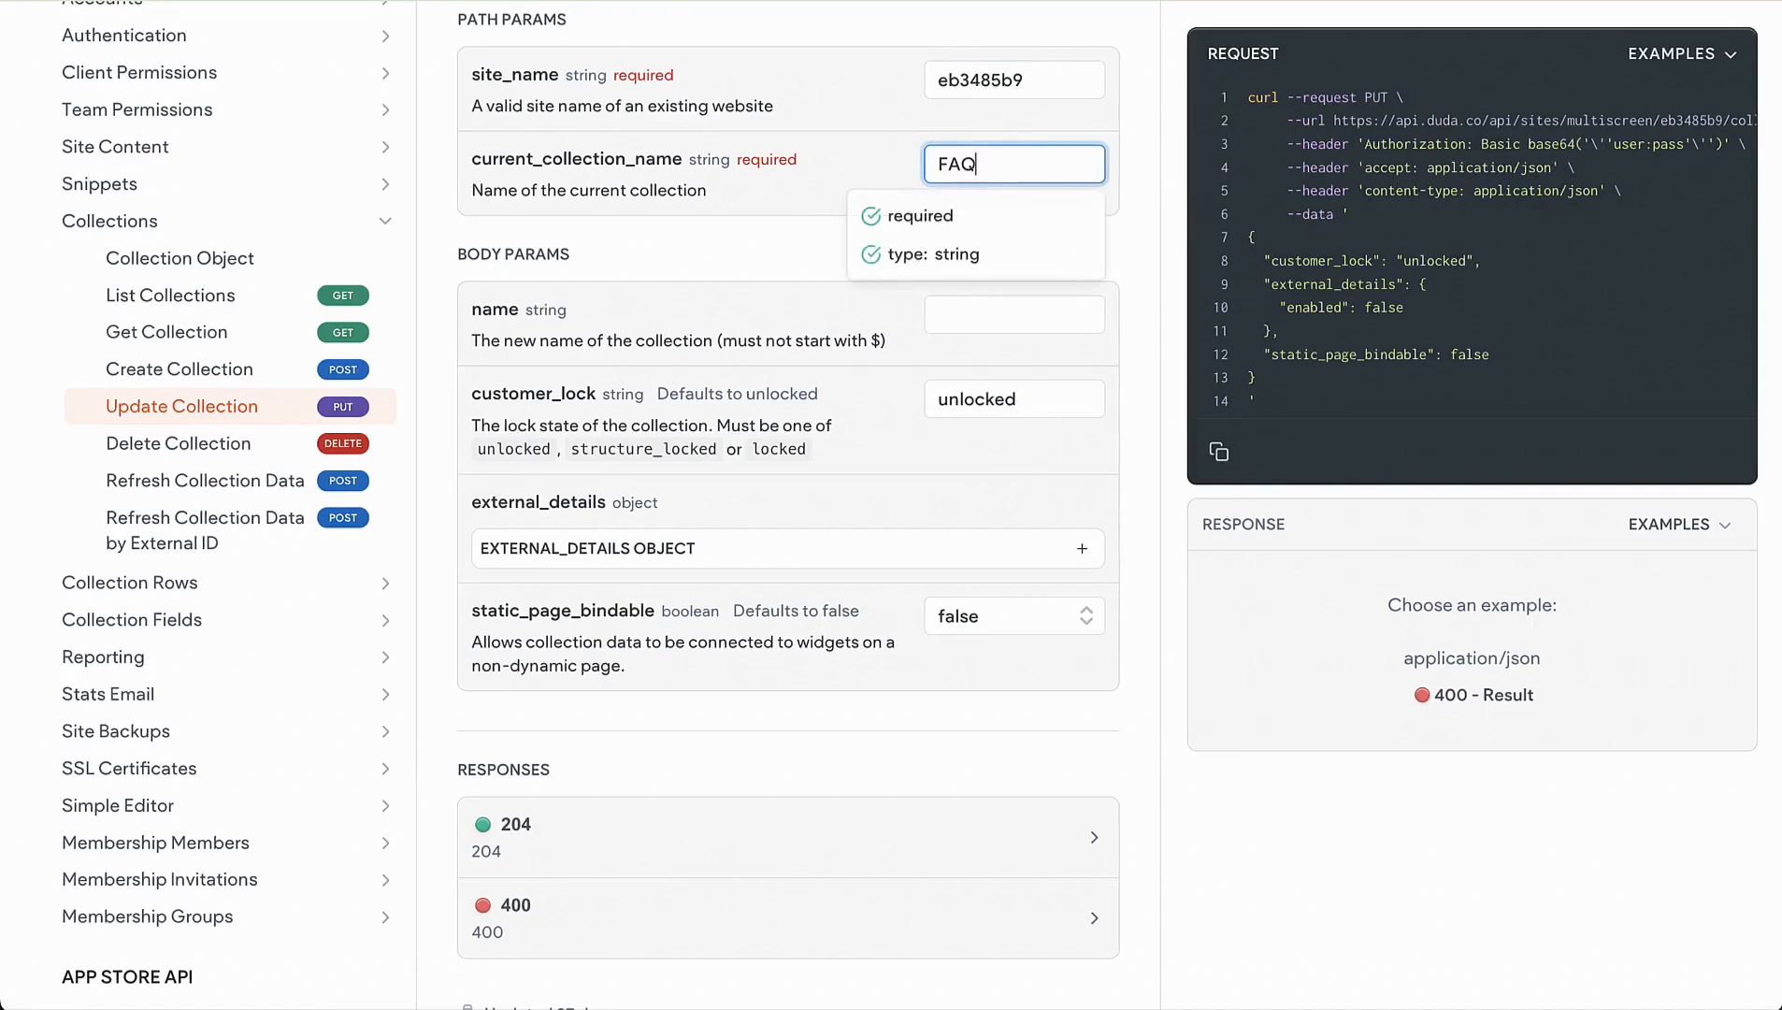
{"action": "left_click", "coordinate": [1125, 199]}
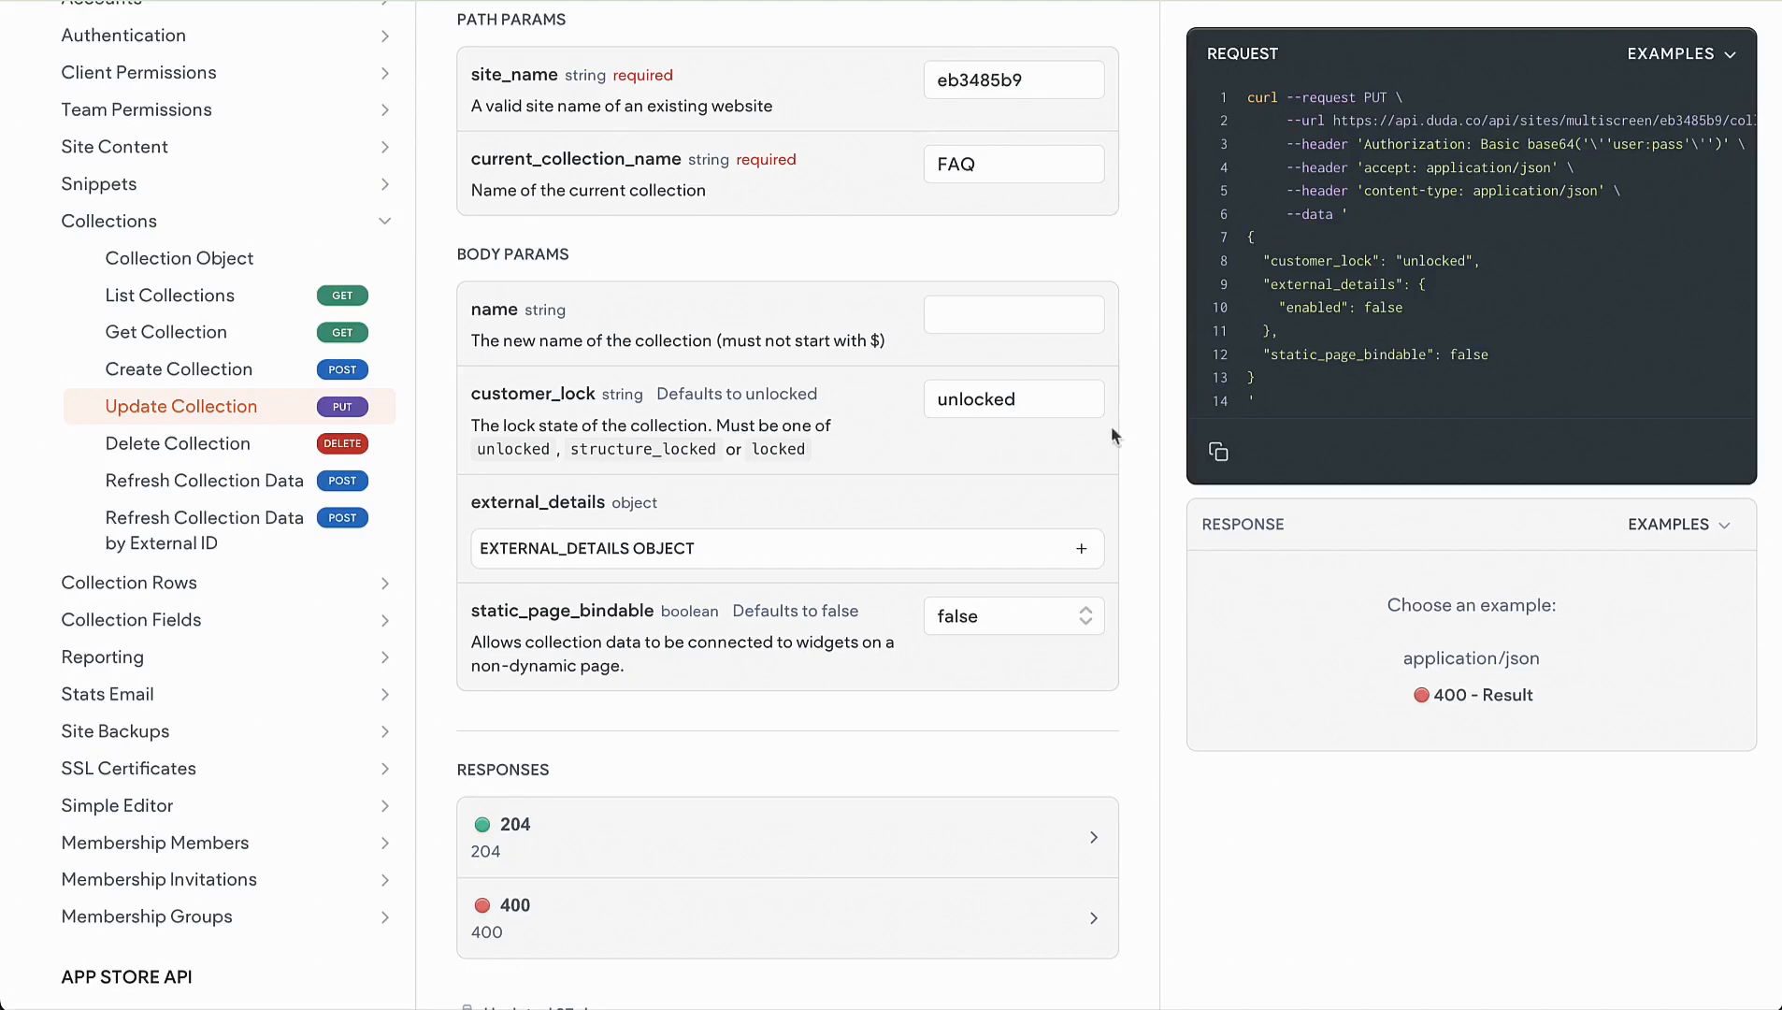
- In the external_details body object, set enabled to true and paste the ski-rental.json file URL as the external_endpoint
{"action": "left_click", "coordinate": [1081, 550]}
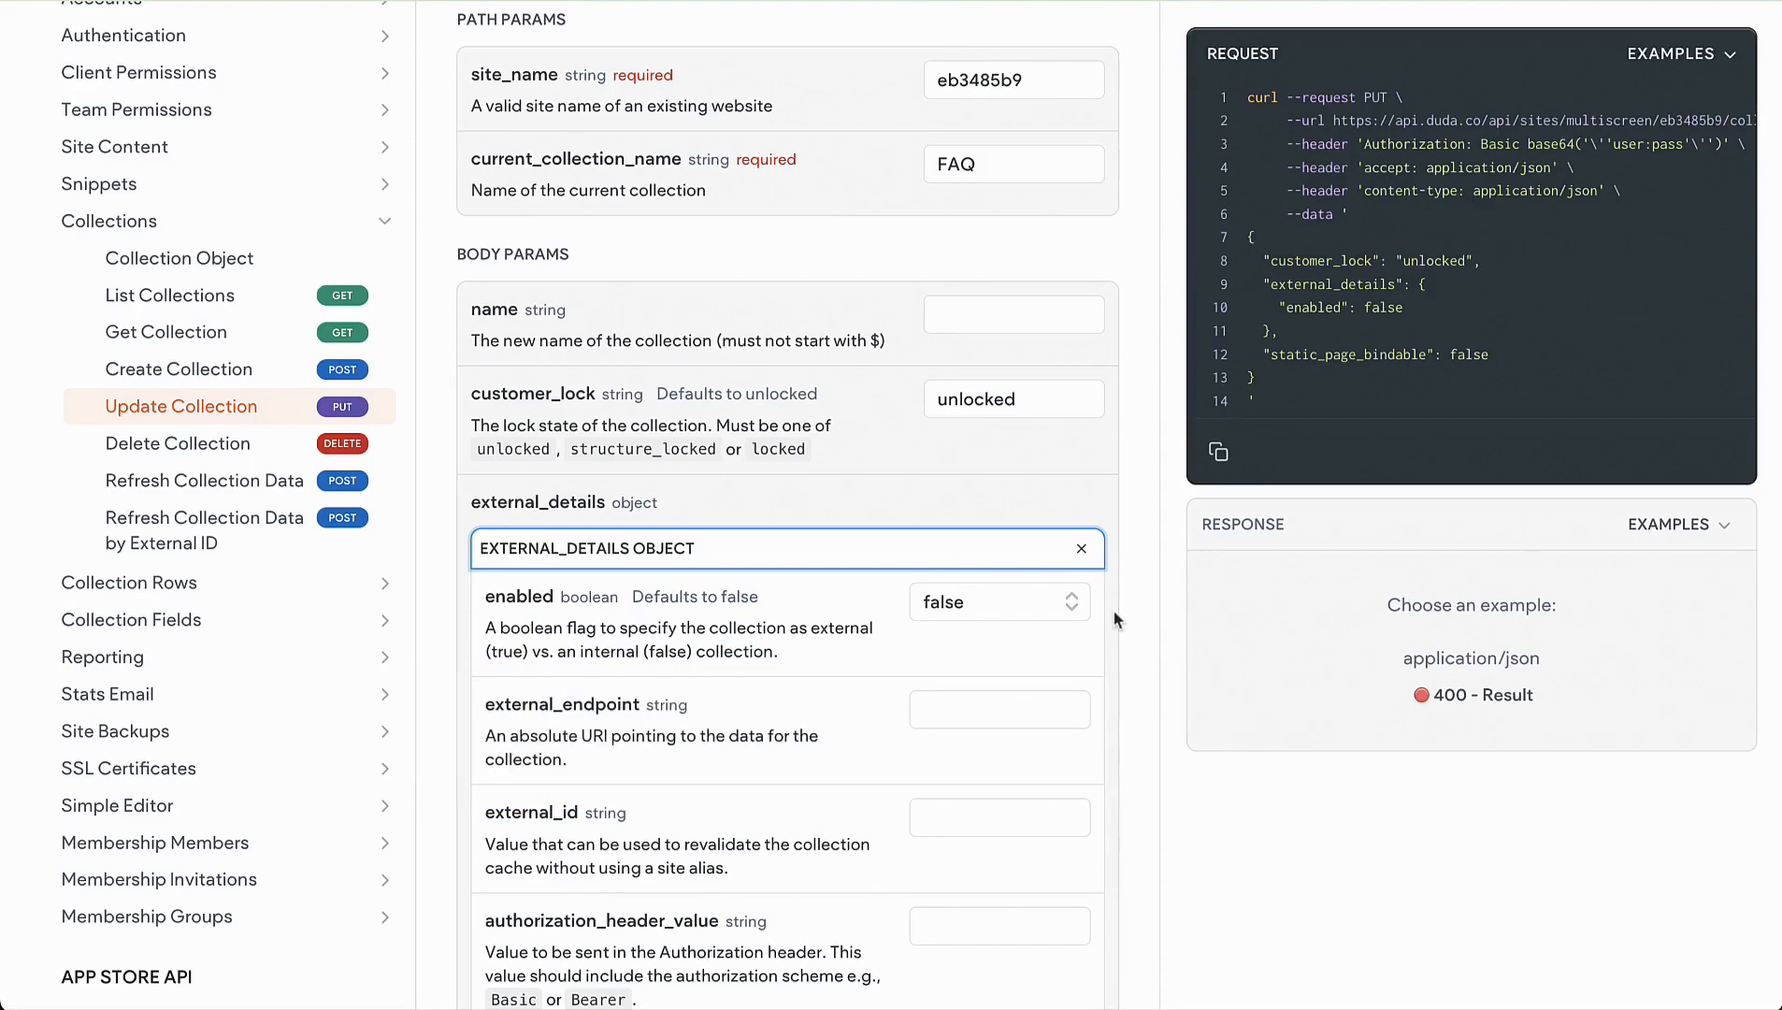
{"action": "left_click", "coordinate": [1066, 609]}
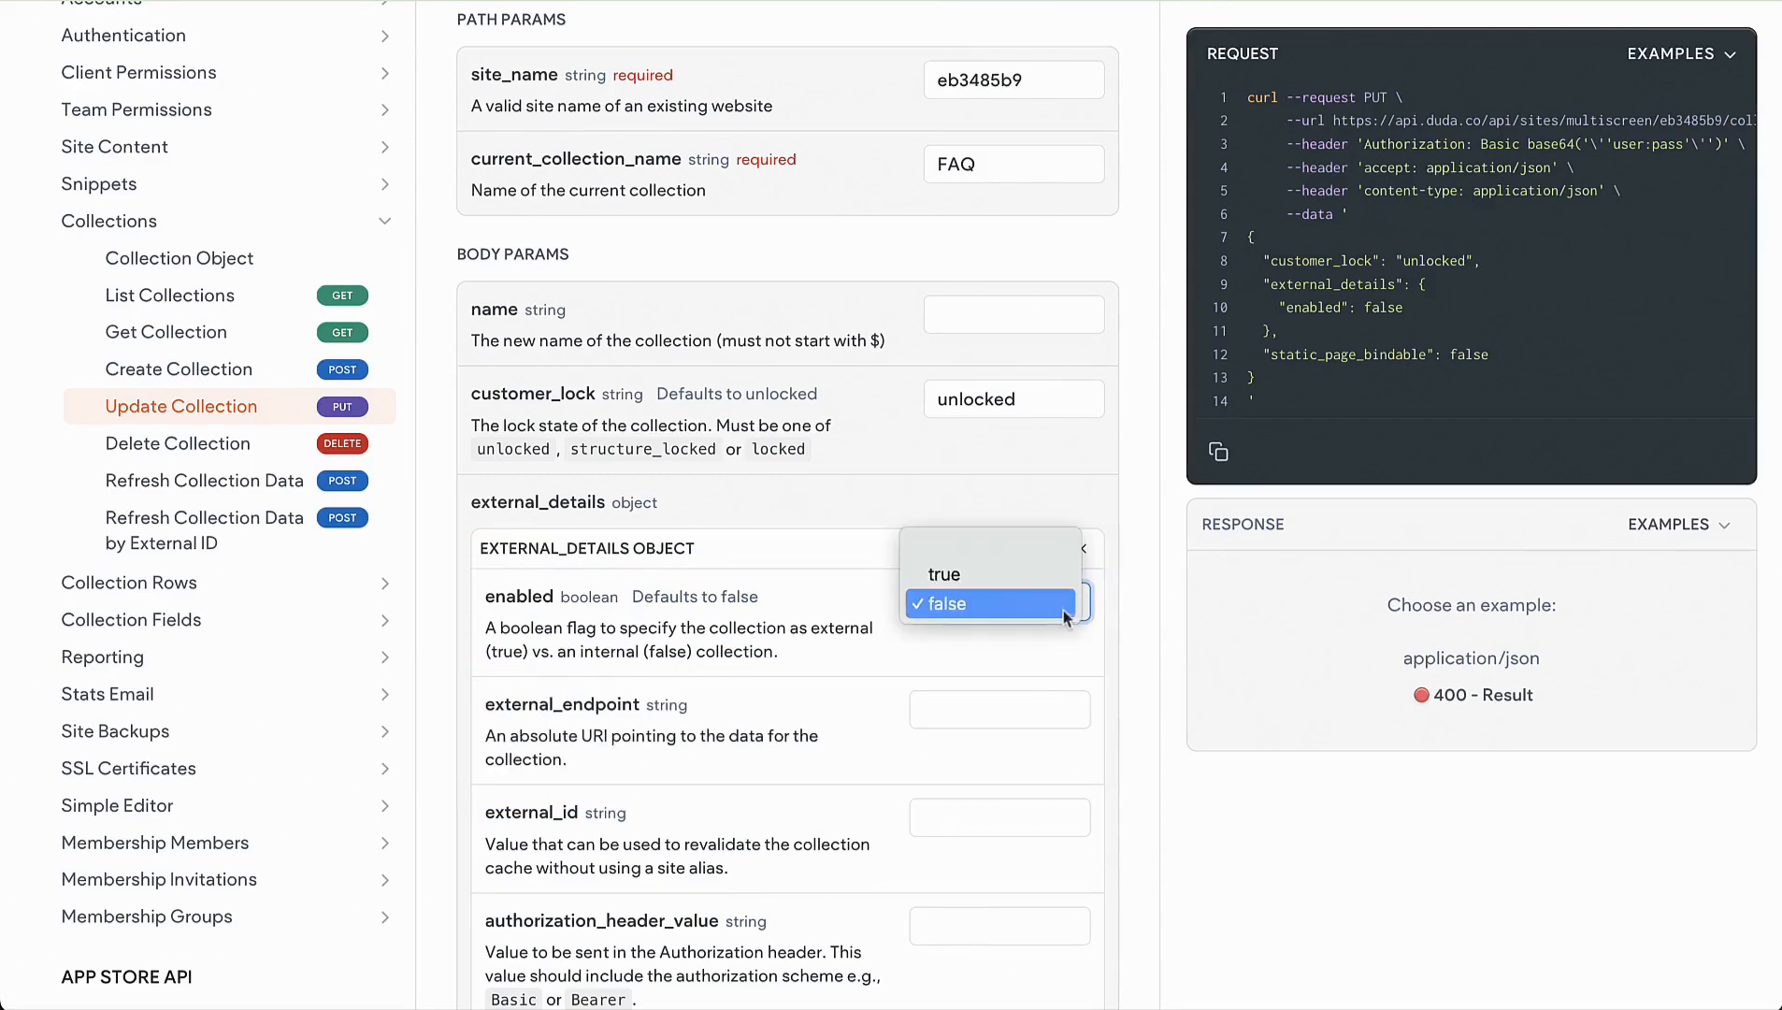
{"action": "left_click", "coordinate": [1039, 583]}
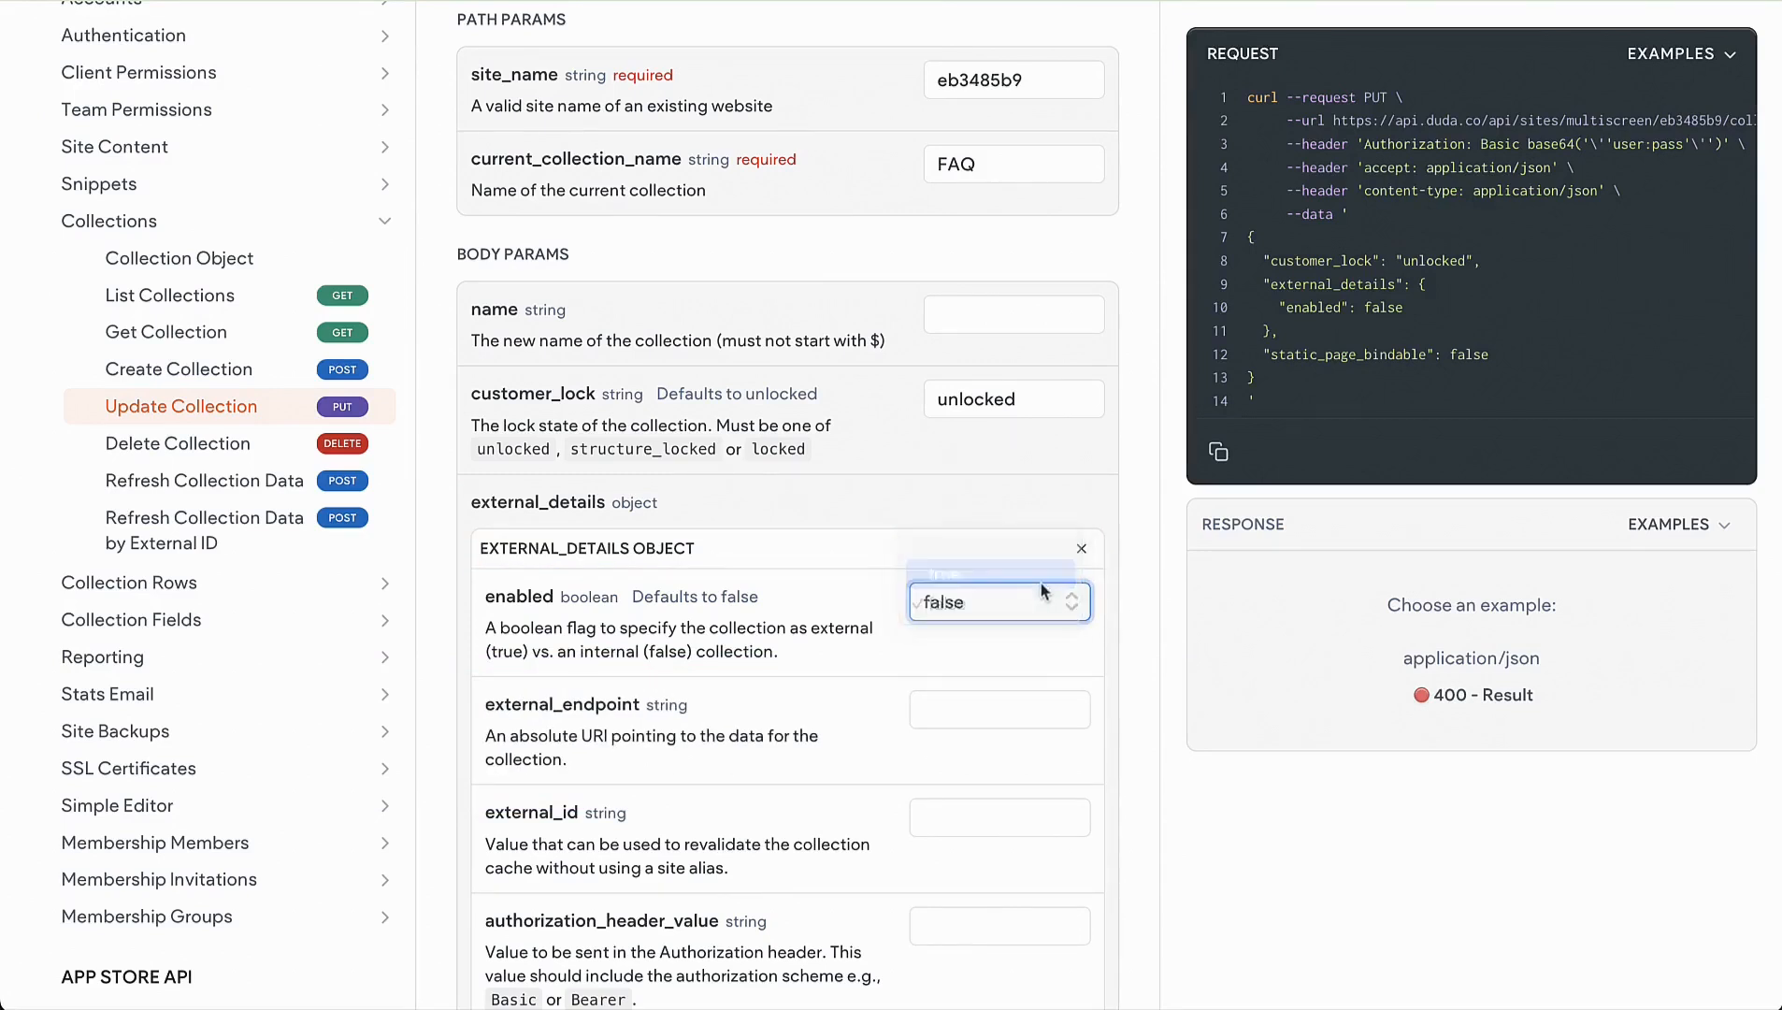
{"action": "left_click", "coordinate": [1127, 613]}
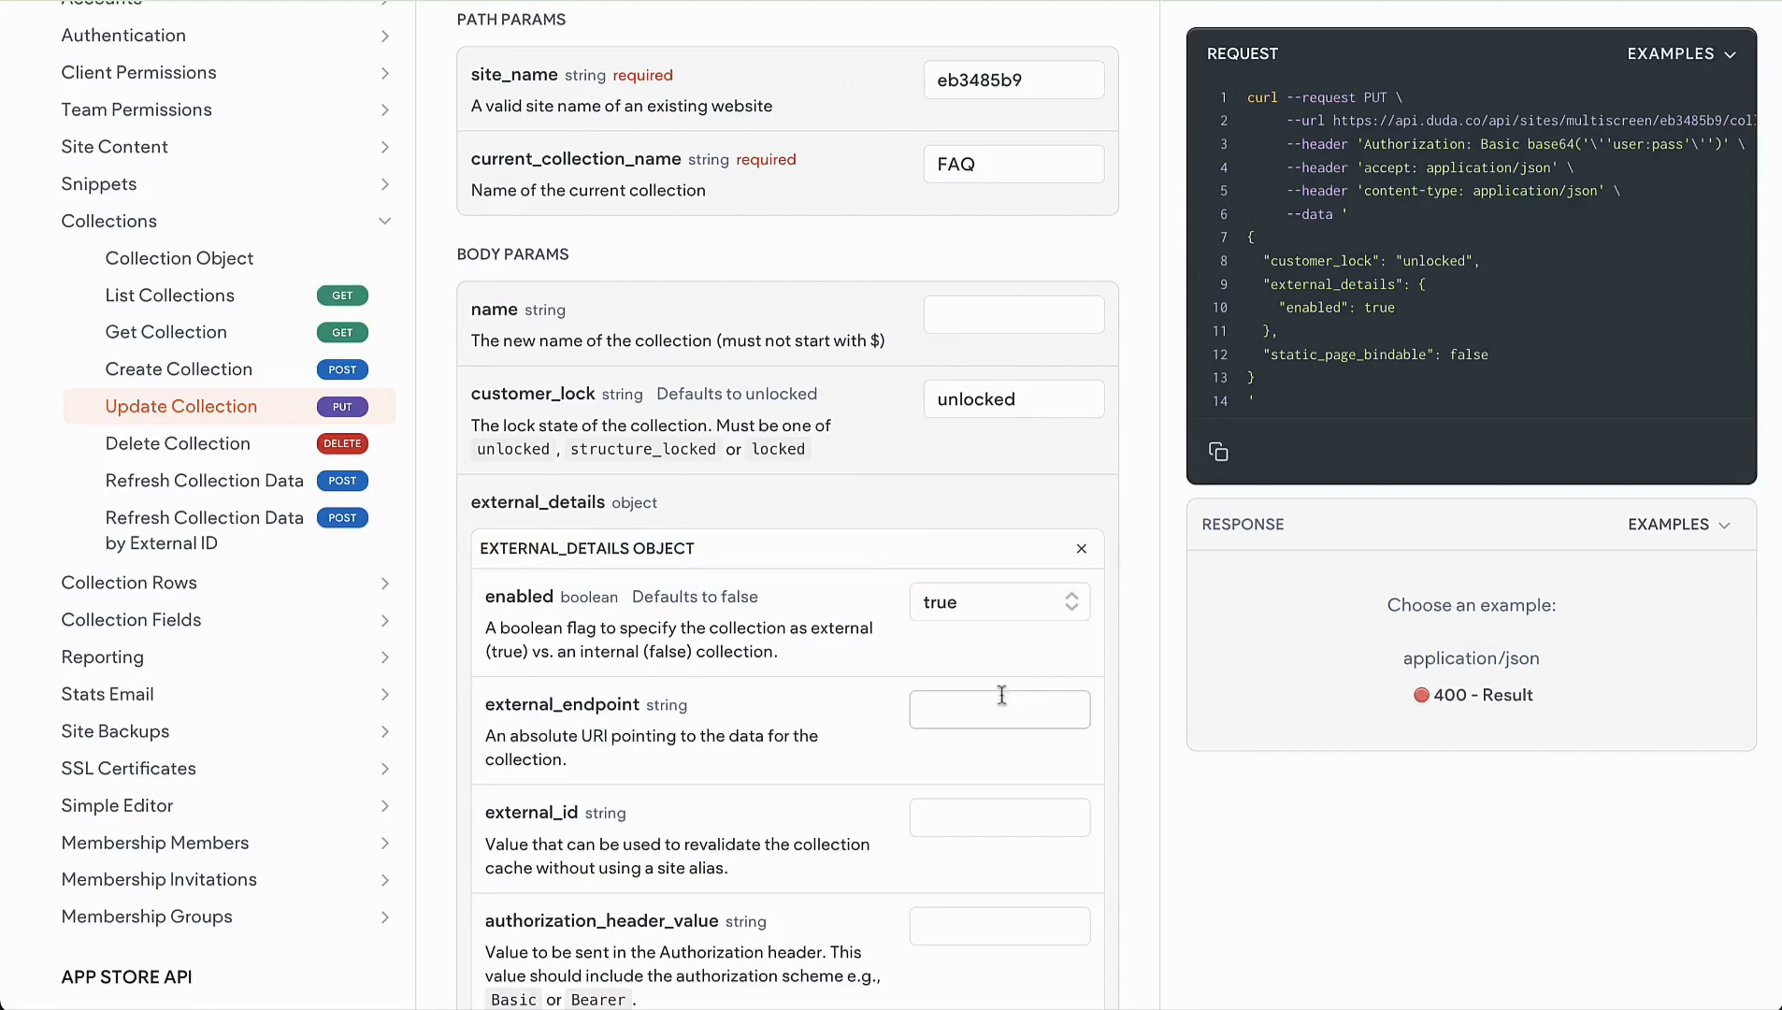
{"action": "left_click", "coordinate": [946, 704]}
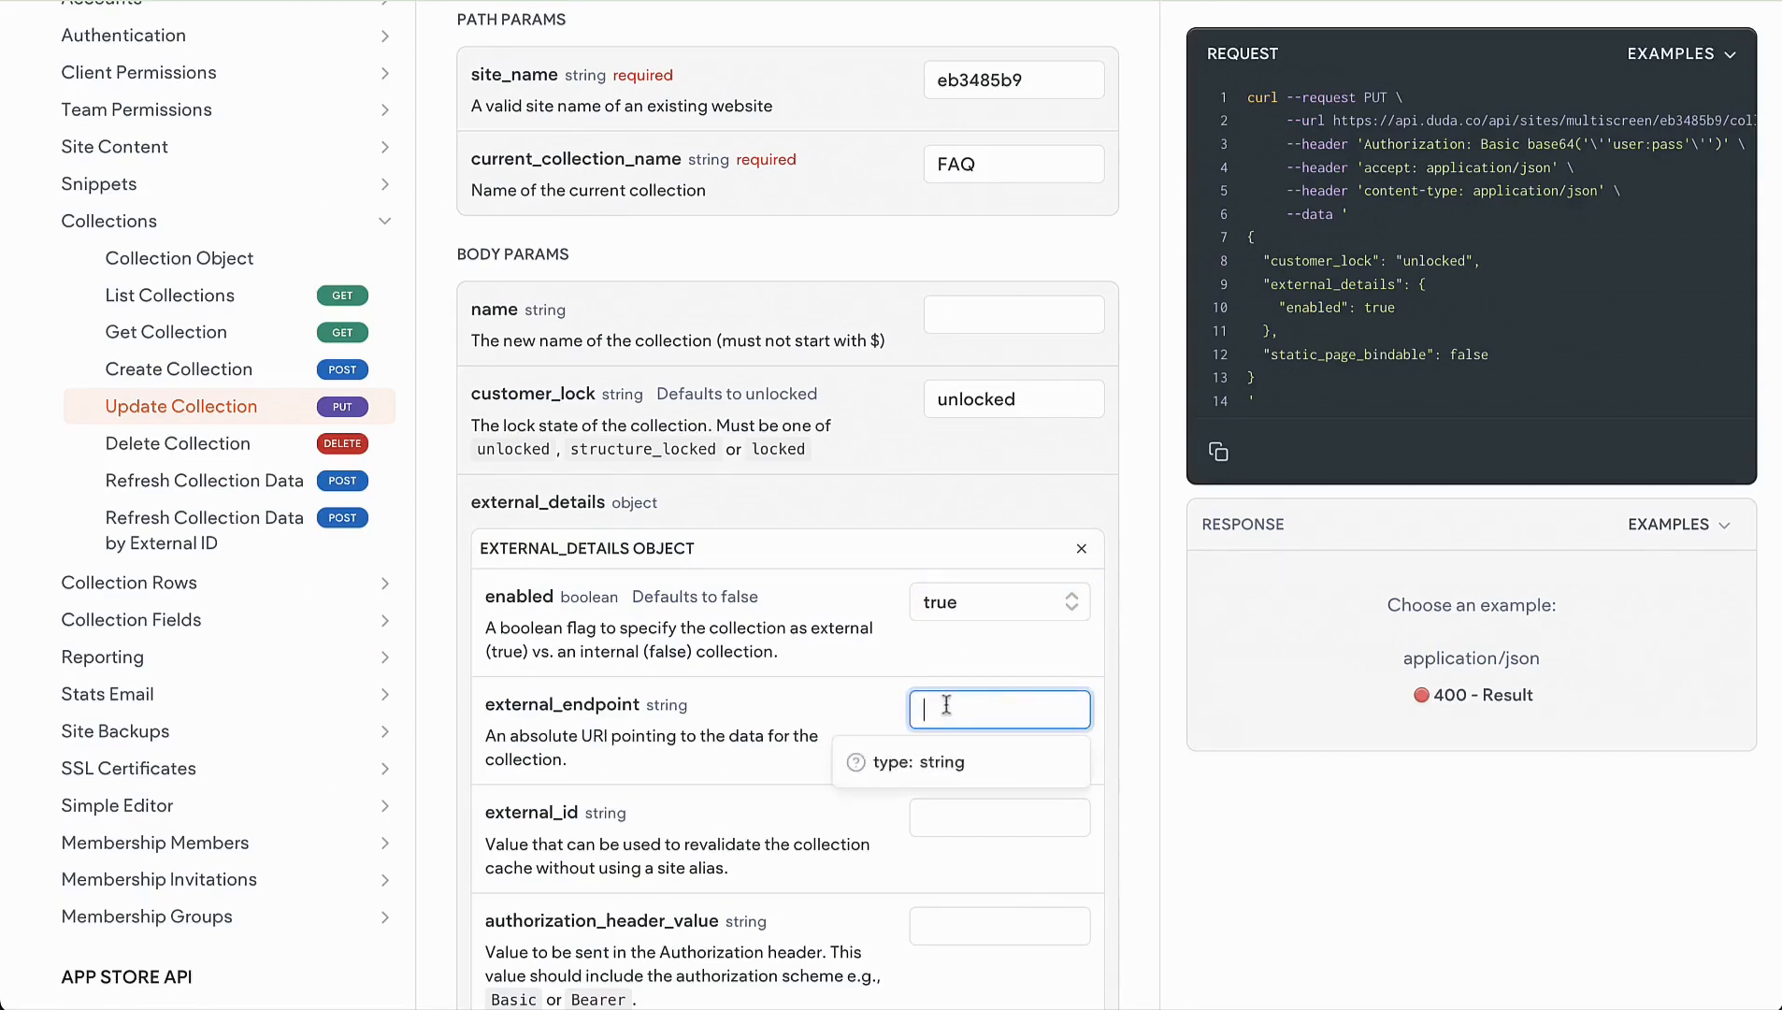
{"action": "key", "text": "ctrl+v"}
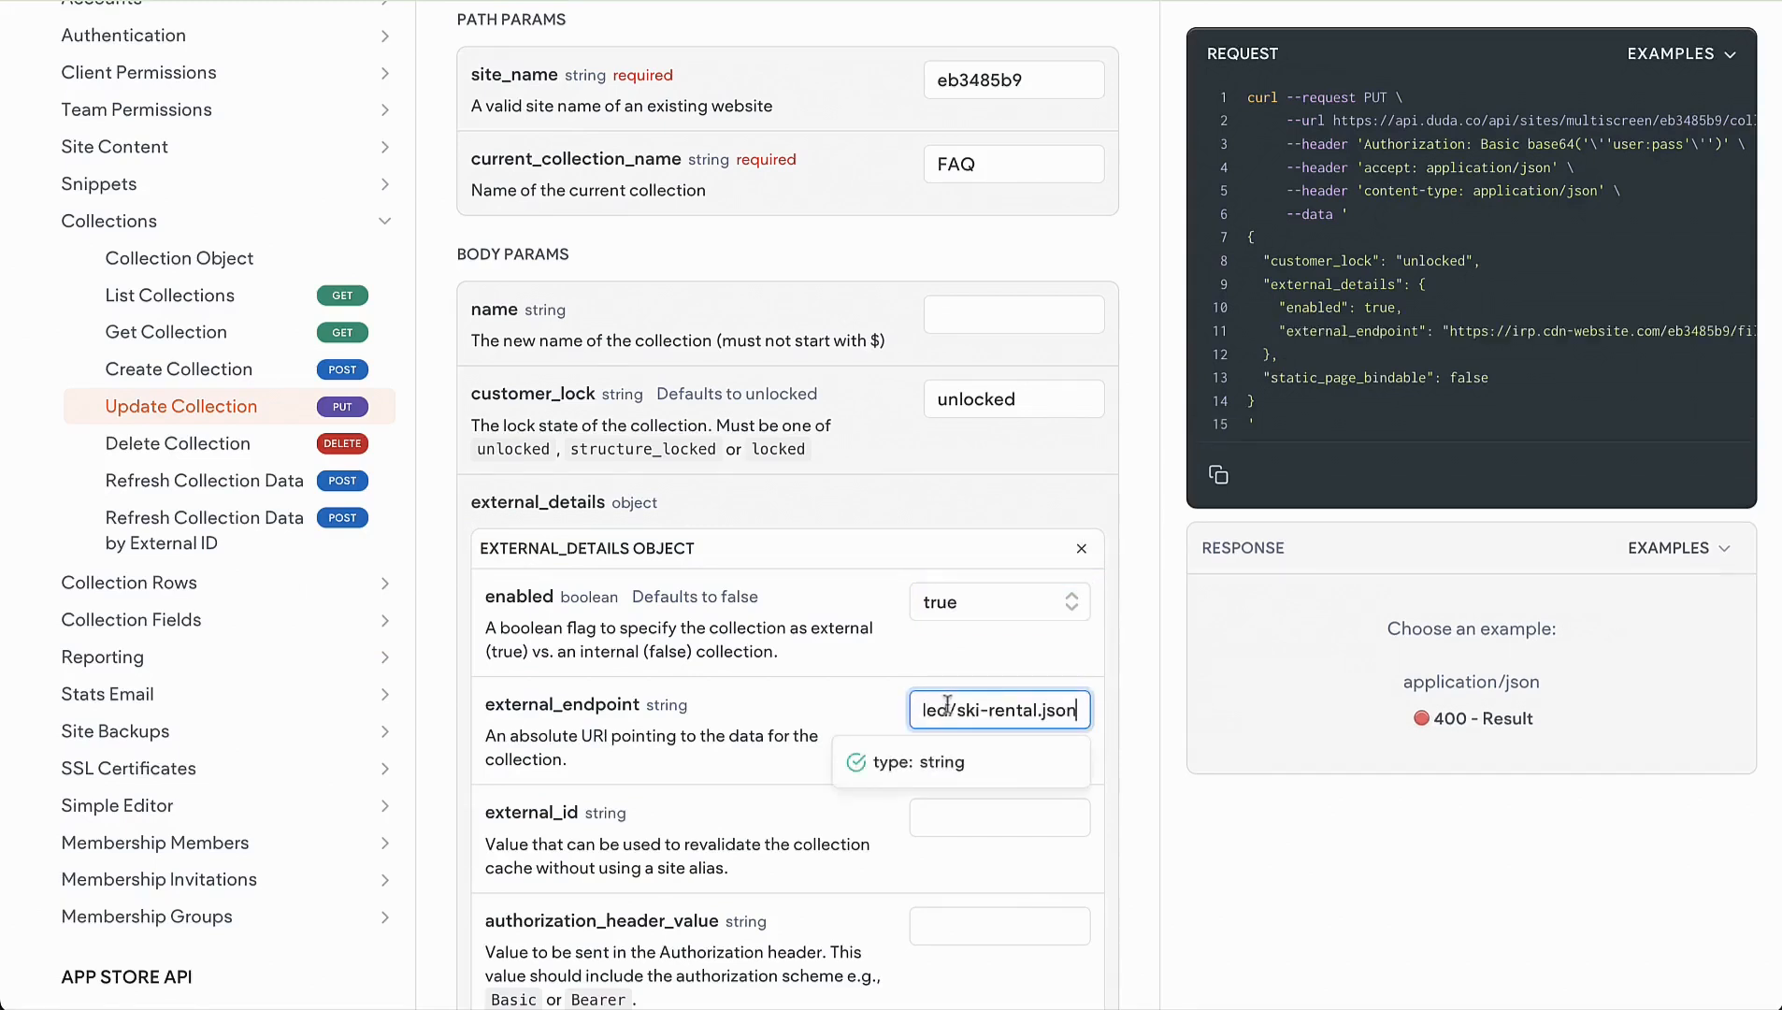
{"action": "left_click", "coordinate": [1156, 706]}
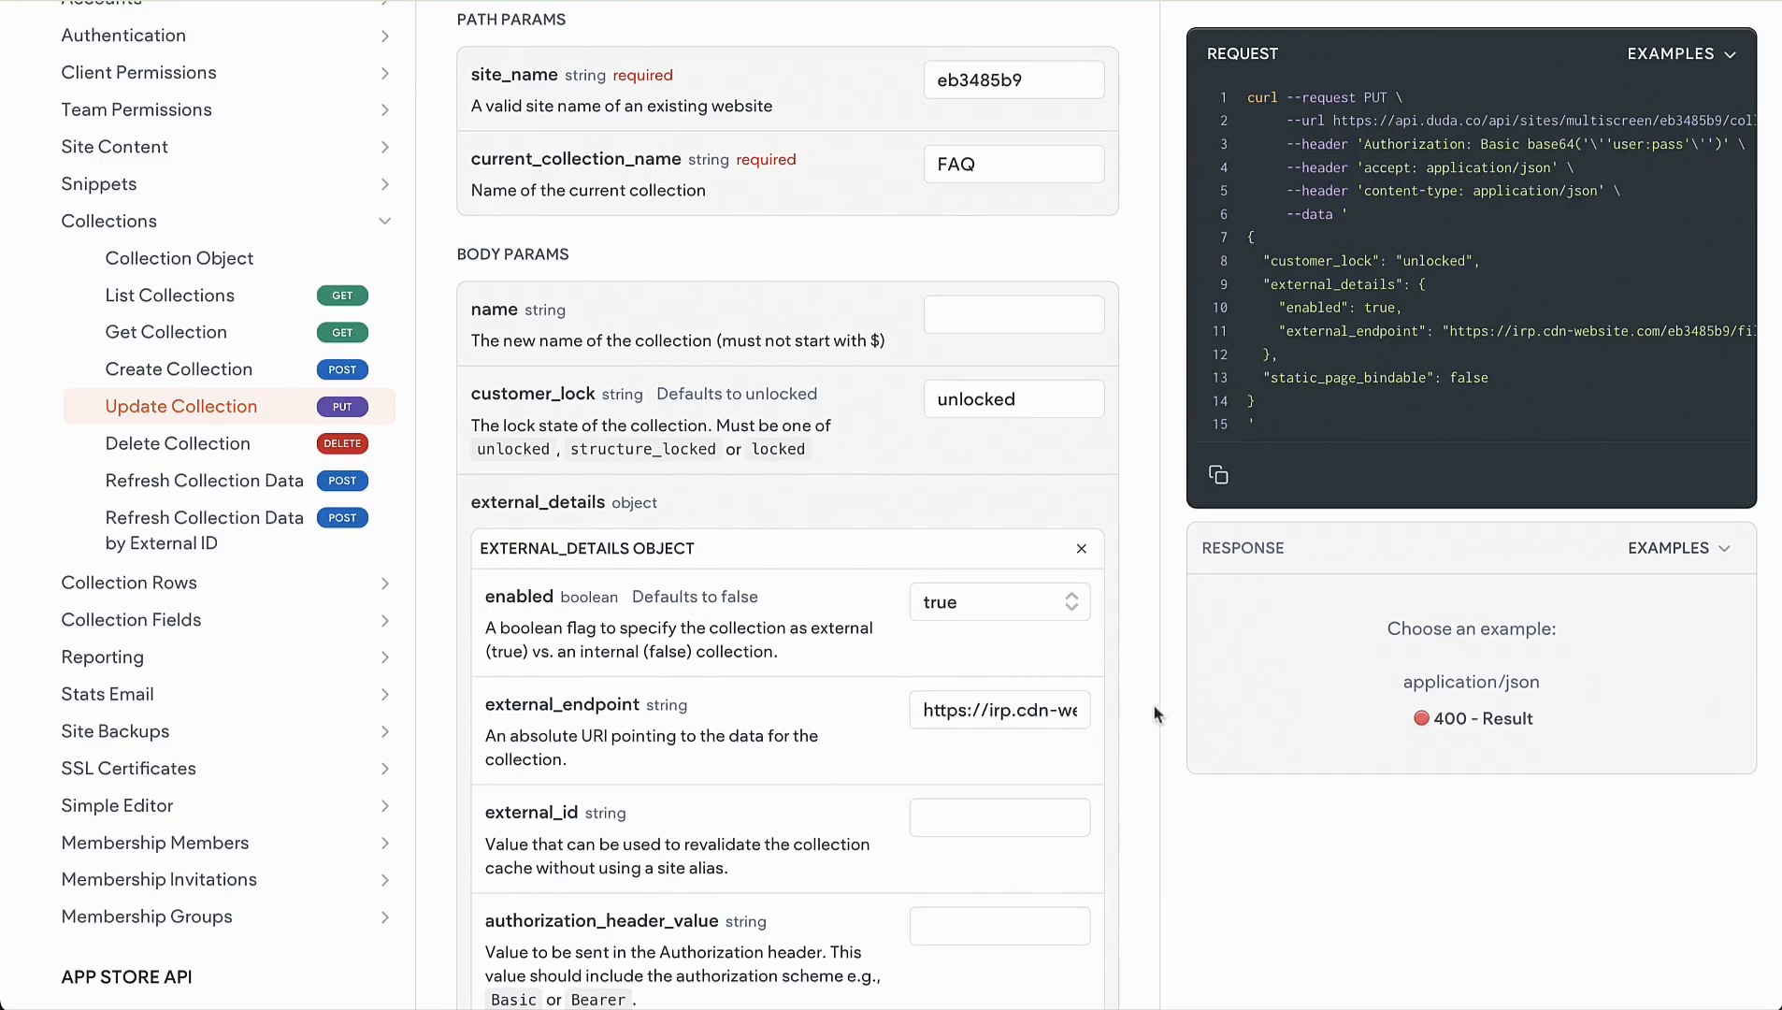
{"action": "scroll", "coordinate": [1153, 711], "scroll_direction": "up", "scroll_amount": 1}
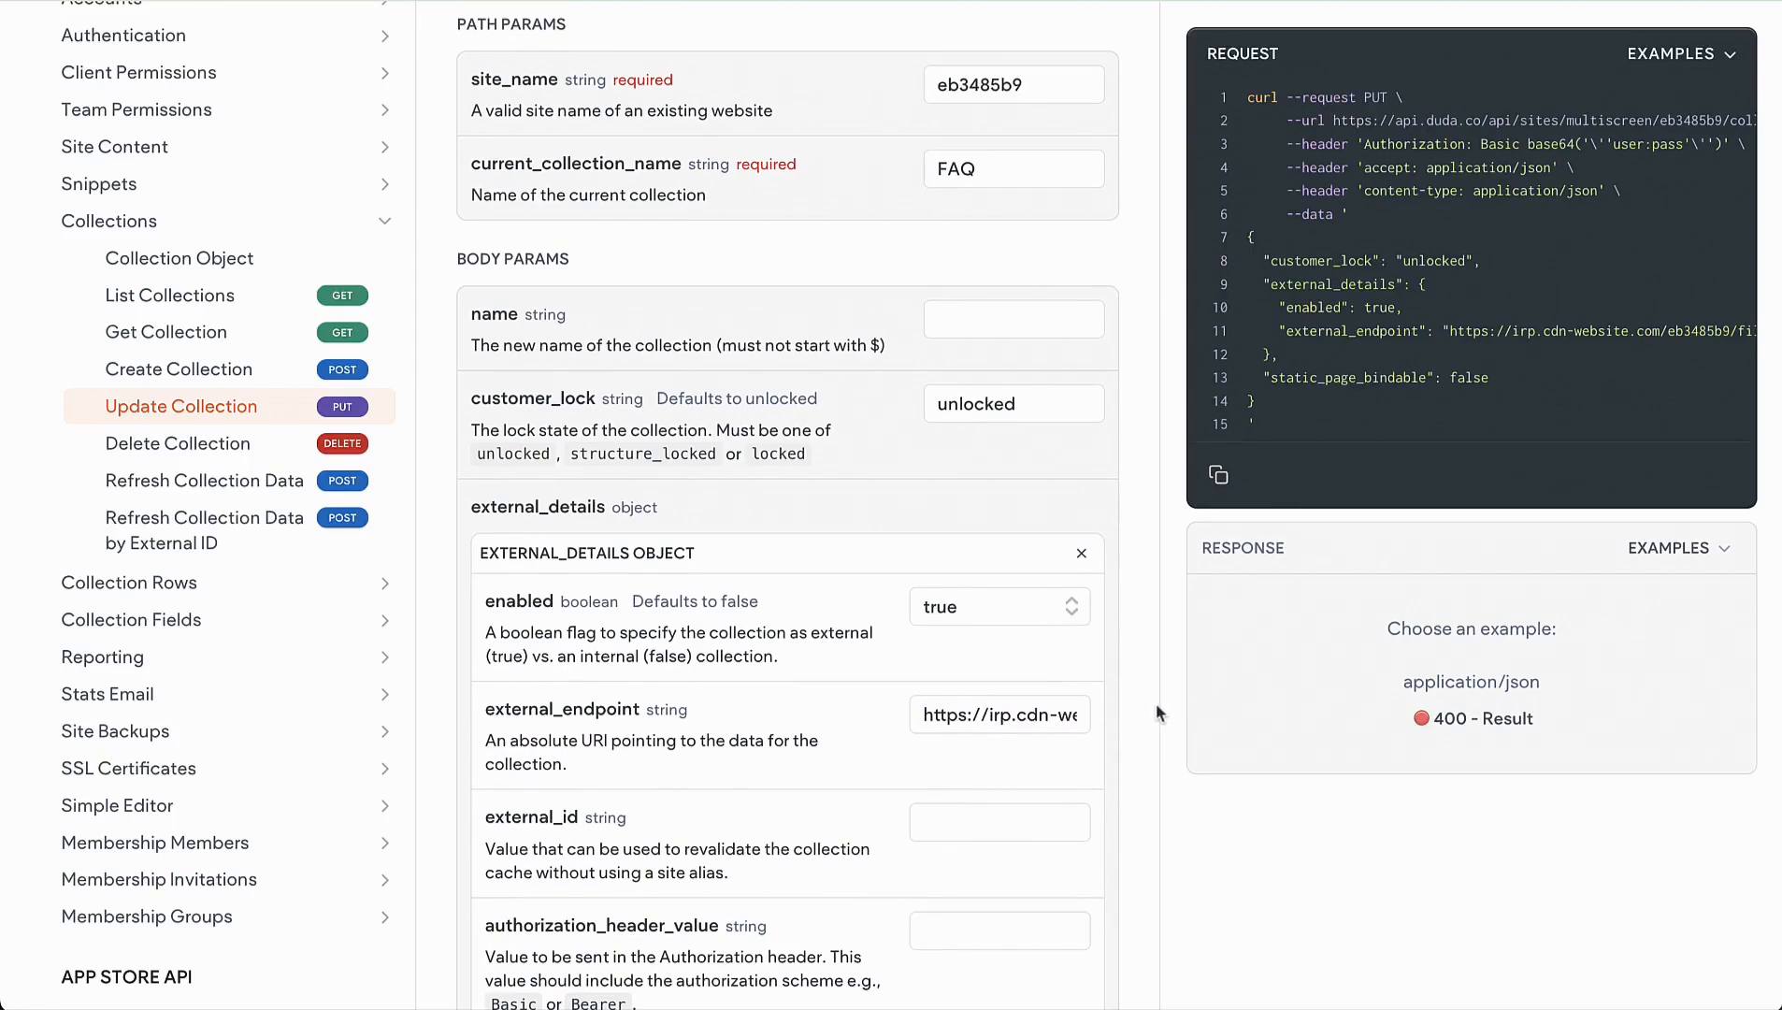
{"action": "scroll", "coordinate": [1156, 711], "scroll_direction": "down", "scroll_amount": 3}
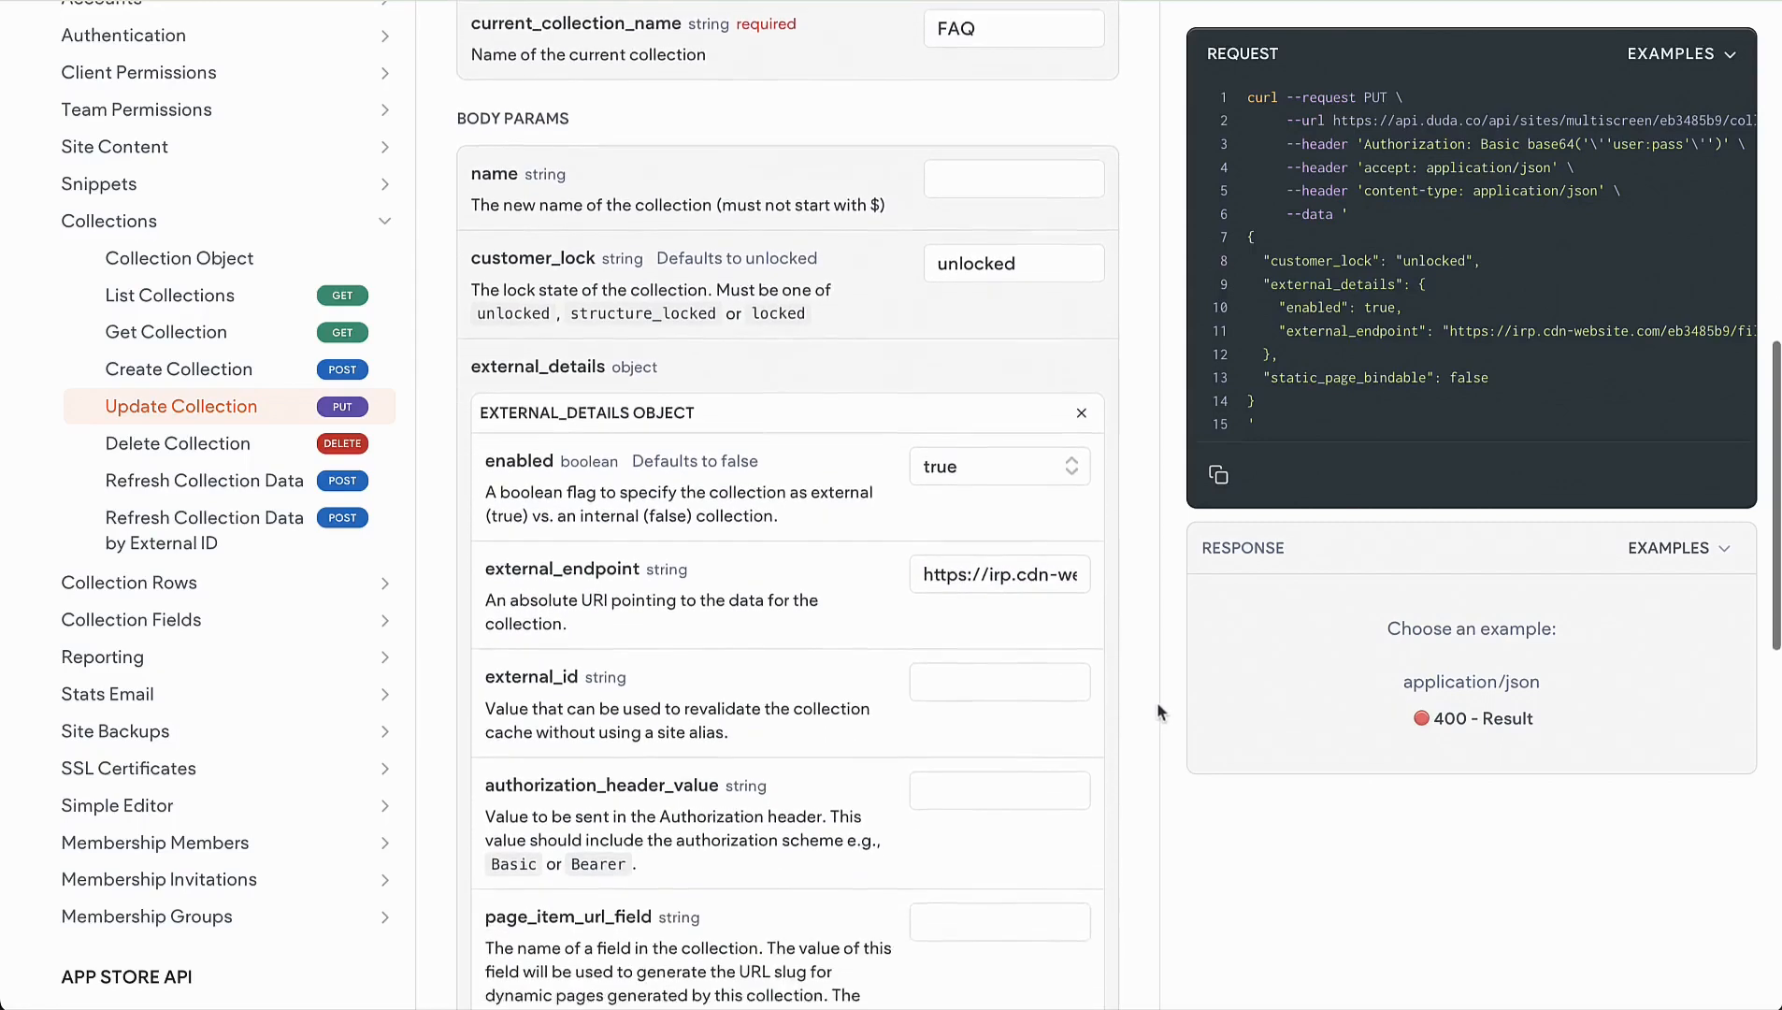
- Review the remaining Update Collection body parameters, from external_id through custom_headers to static_page_bindable
{"action": "scroll", "coordinate": [1156, 701], "scroll_direction": "down", "scroll_amount": 3}
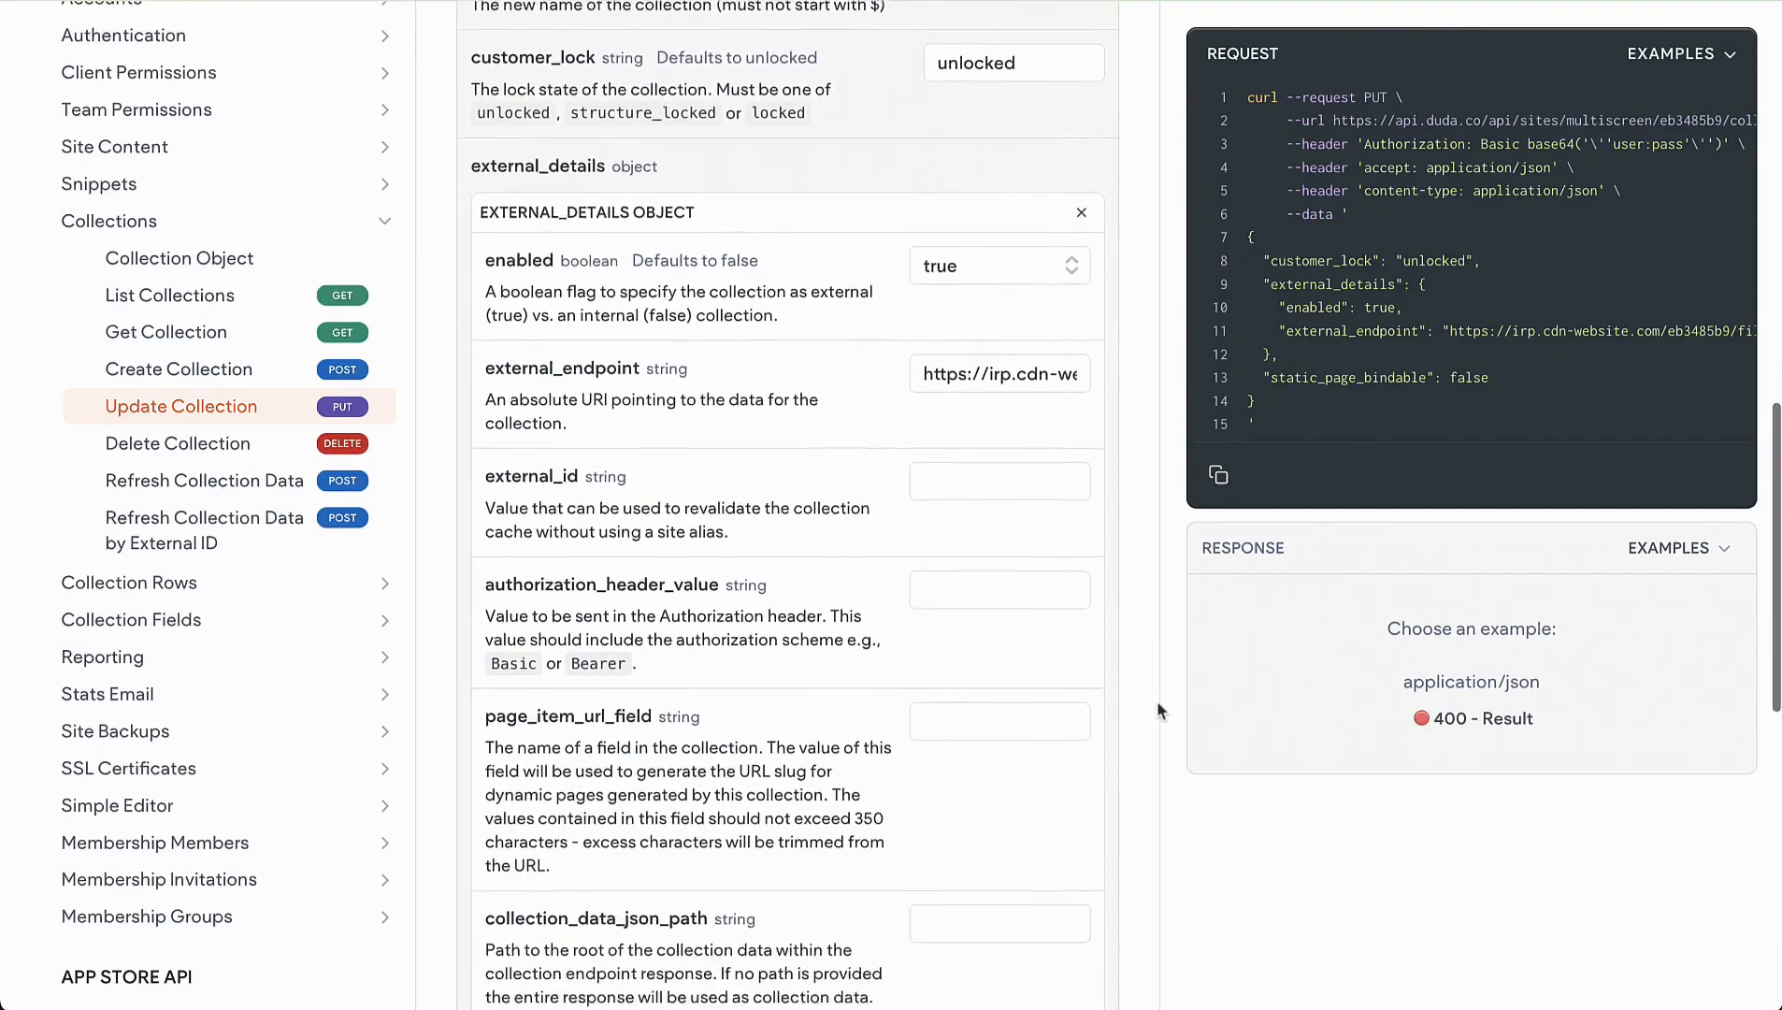
{"action": "scroll", "coordinate": [1156, 700], "scroll_direction": "down", "scroll_amount": 2}
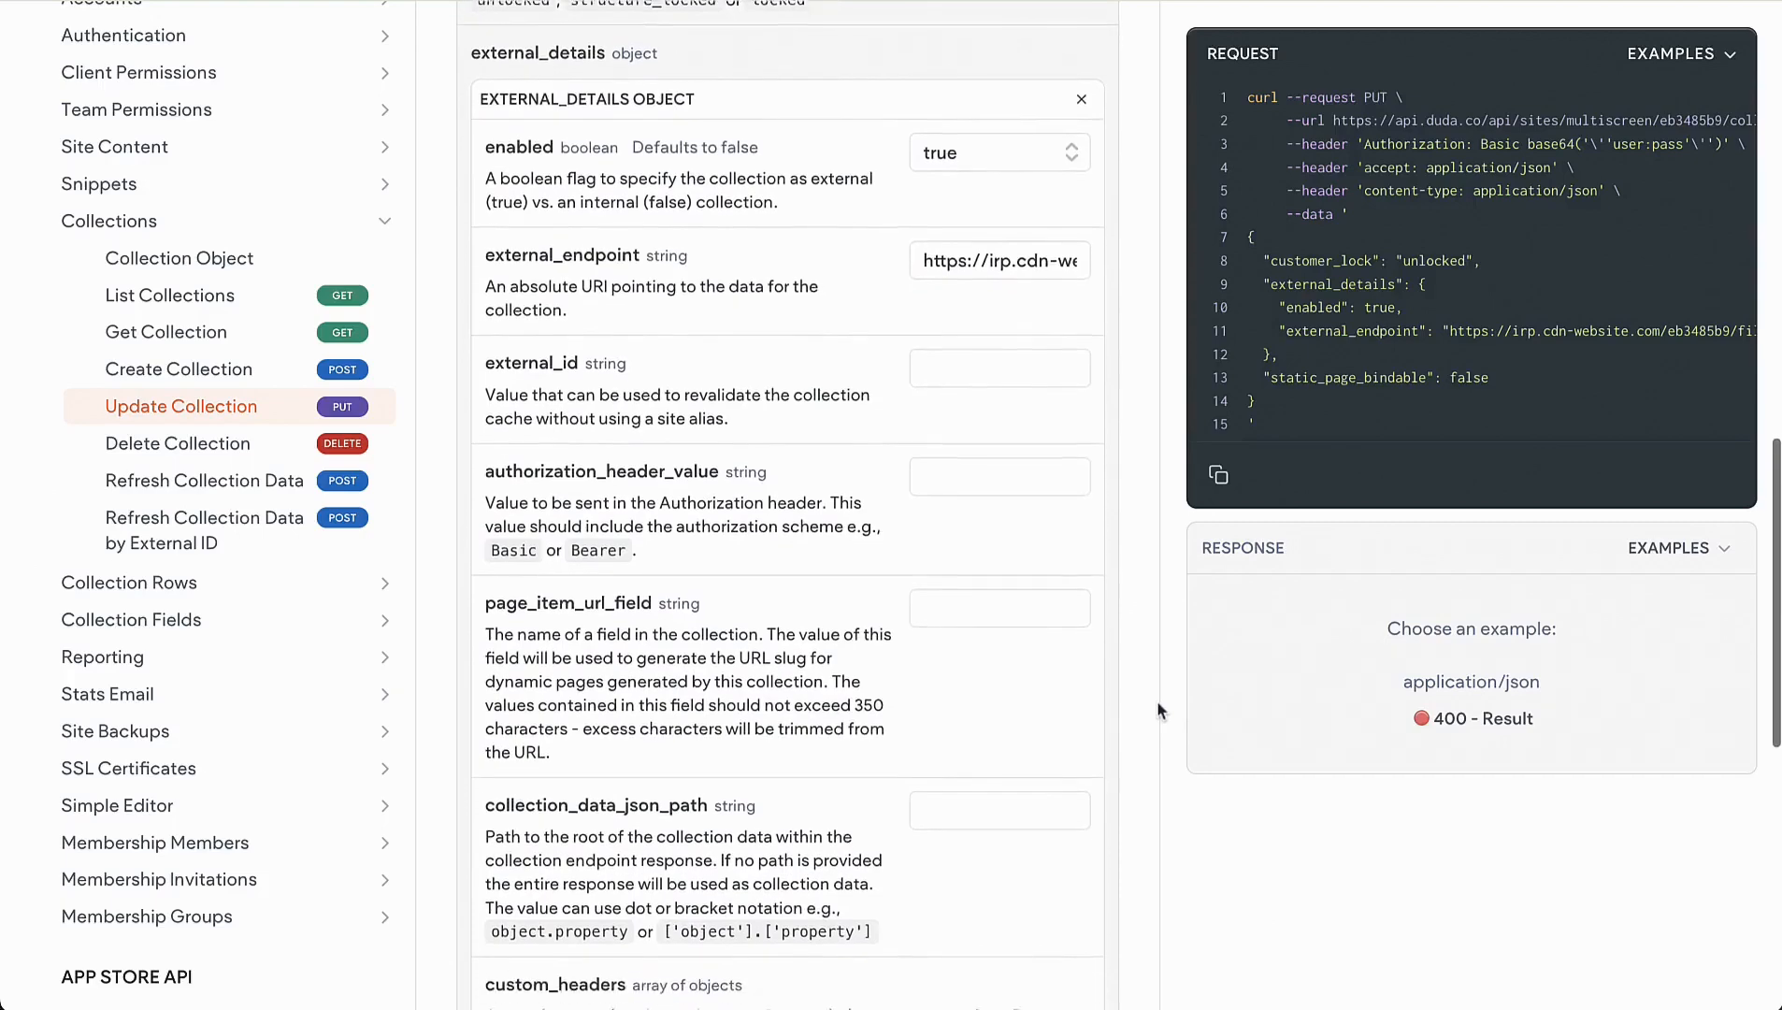
{"action": "scroll", "coordinate": [1157, 701], "scroll_direction": "down", "scroll_amount": 2}
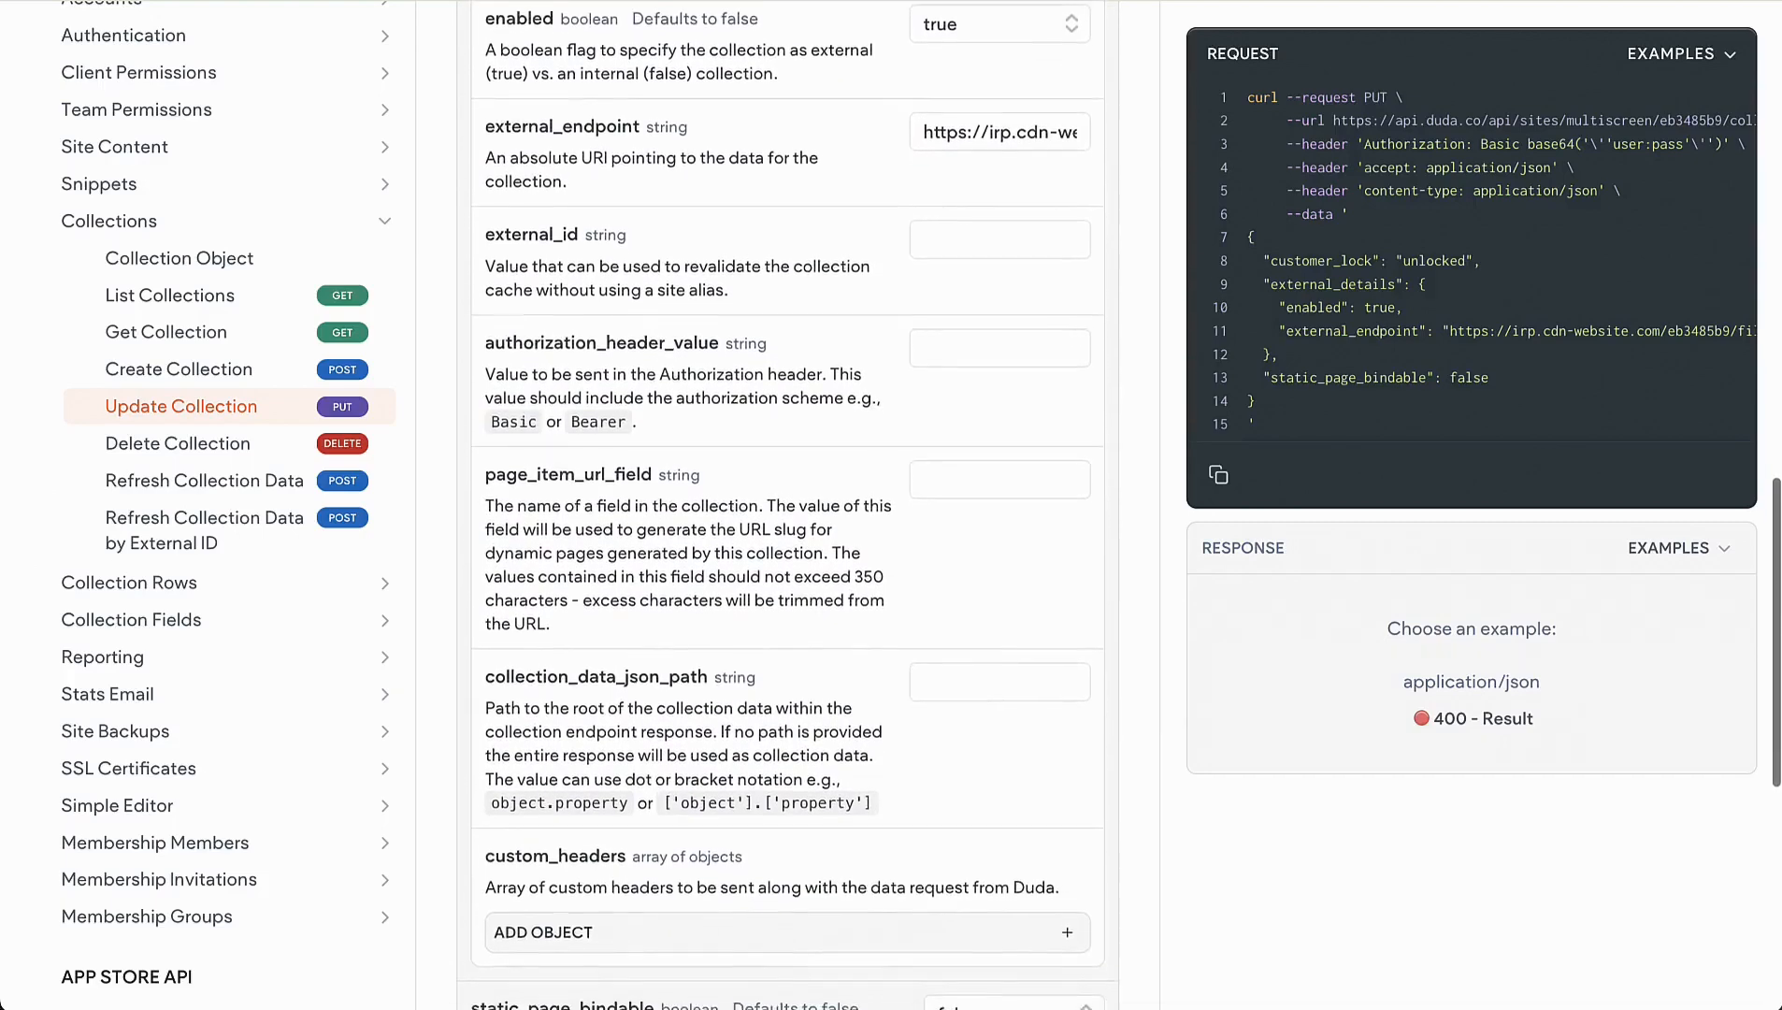
{"action": "scroll", "coordinate": [1156, 700], "scroll_direction": "down", "scroll_amount": 2}
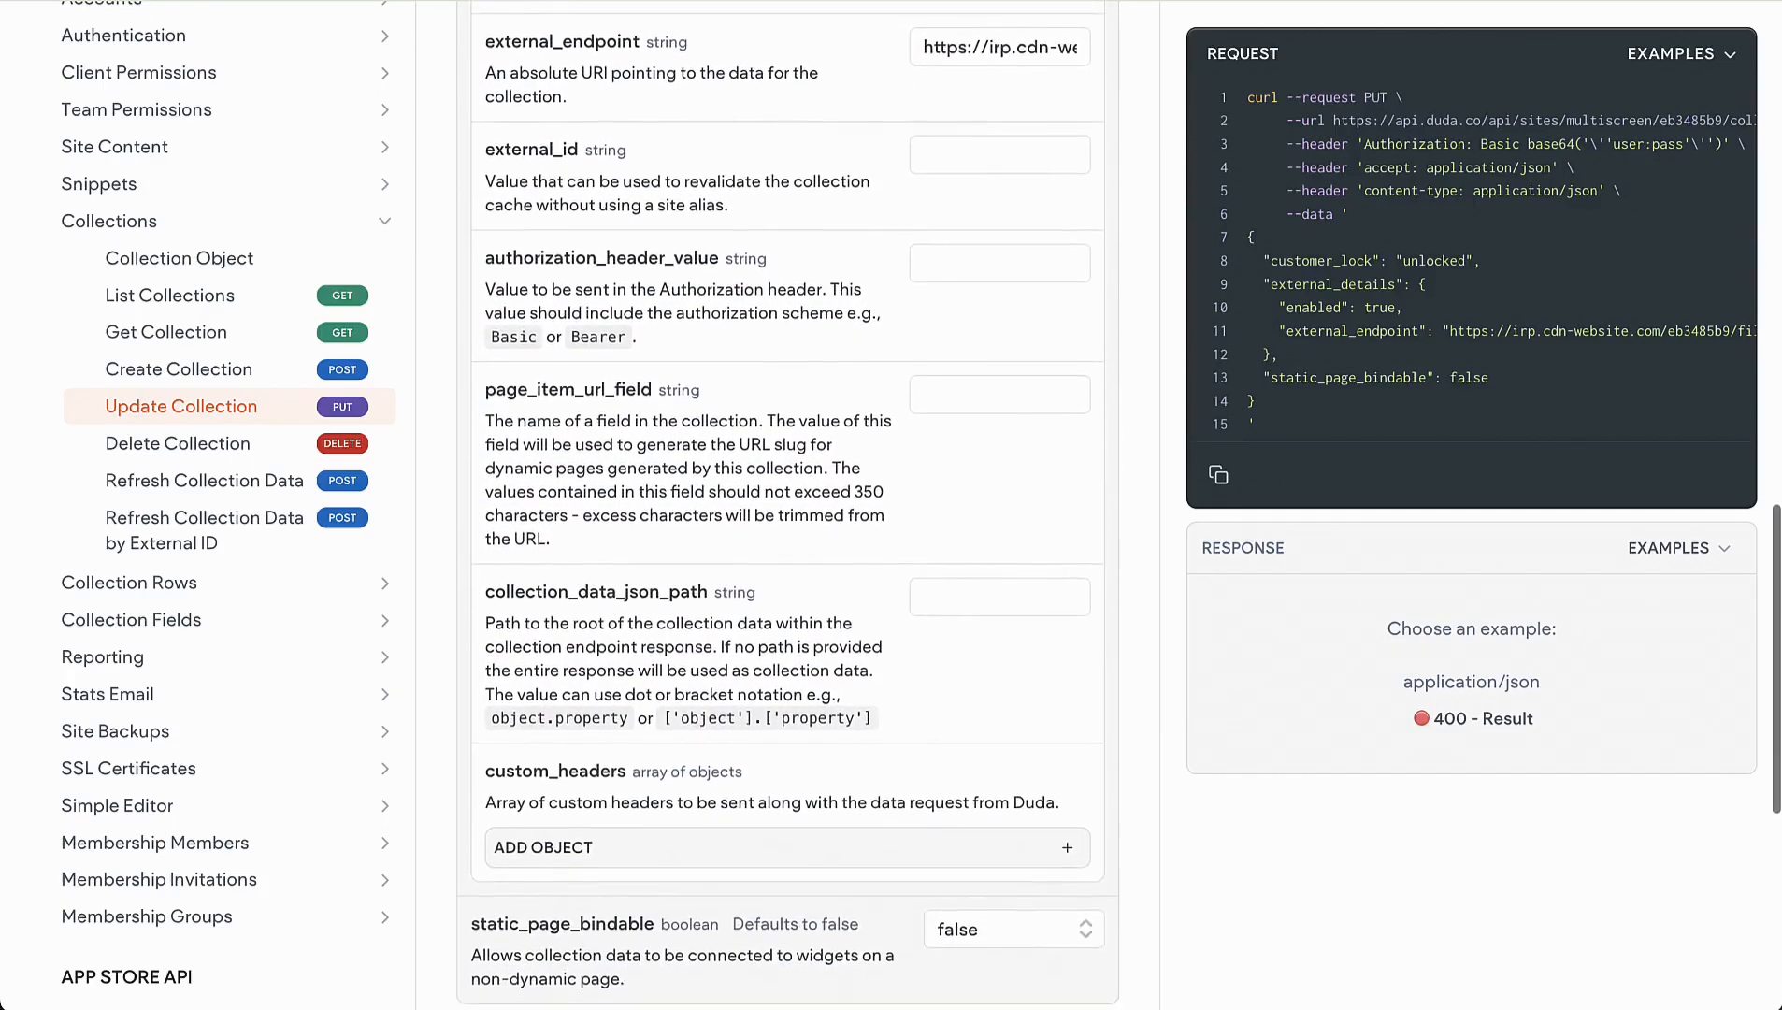
{"action": "scroll", "coordinate": [1156, 700], "scroll_direction": "down", "scroll_amount": 1}
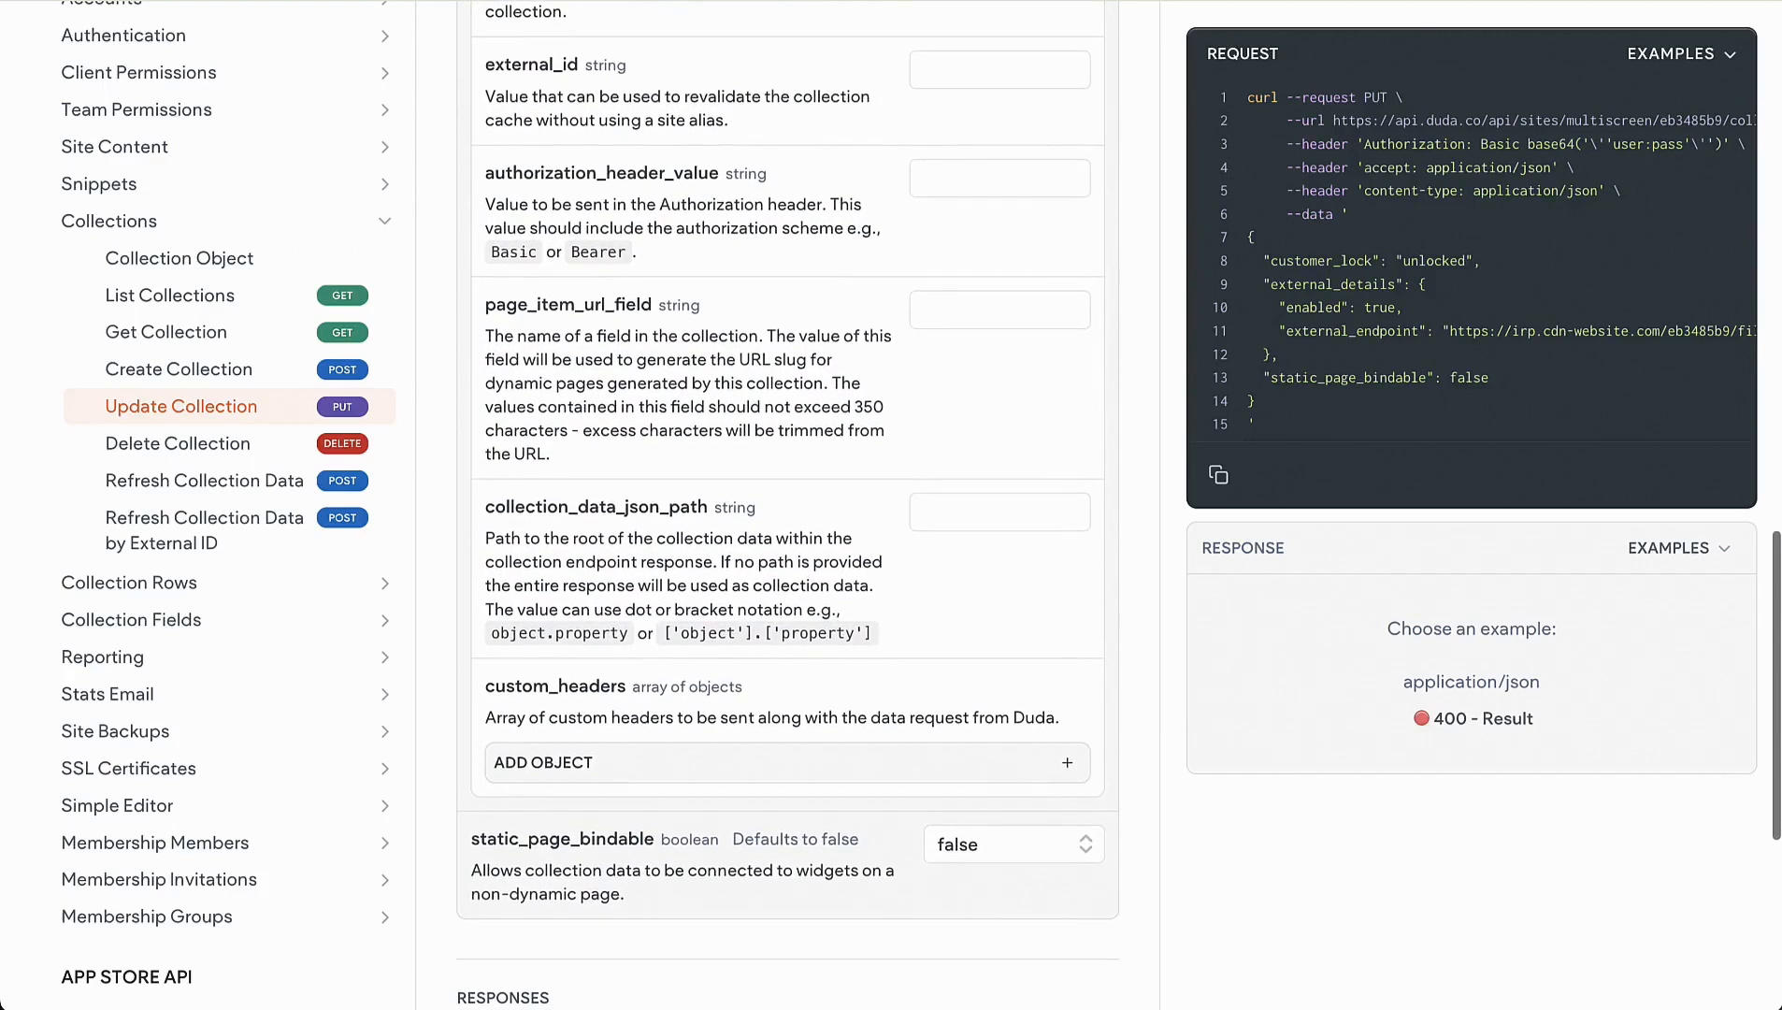
{"action": "scroll", "coordinate": [787, 505], "scroll_direction": "down", "scroll_amount": 1}
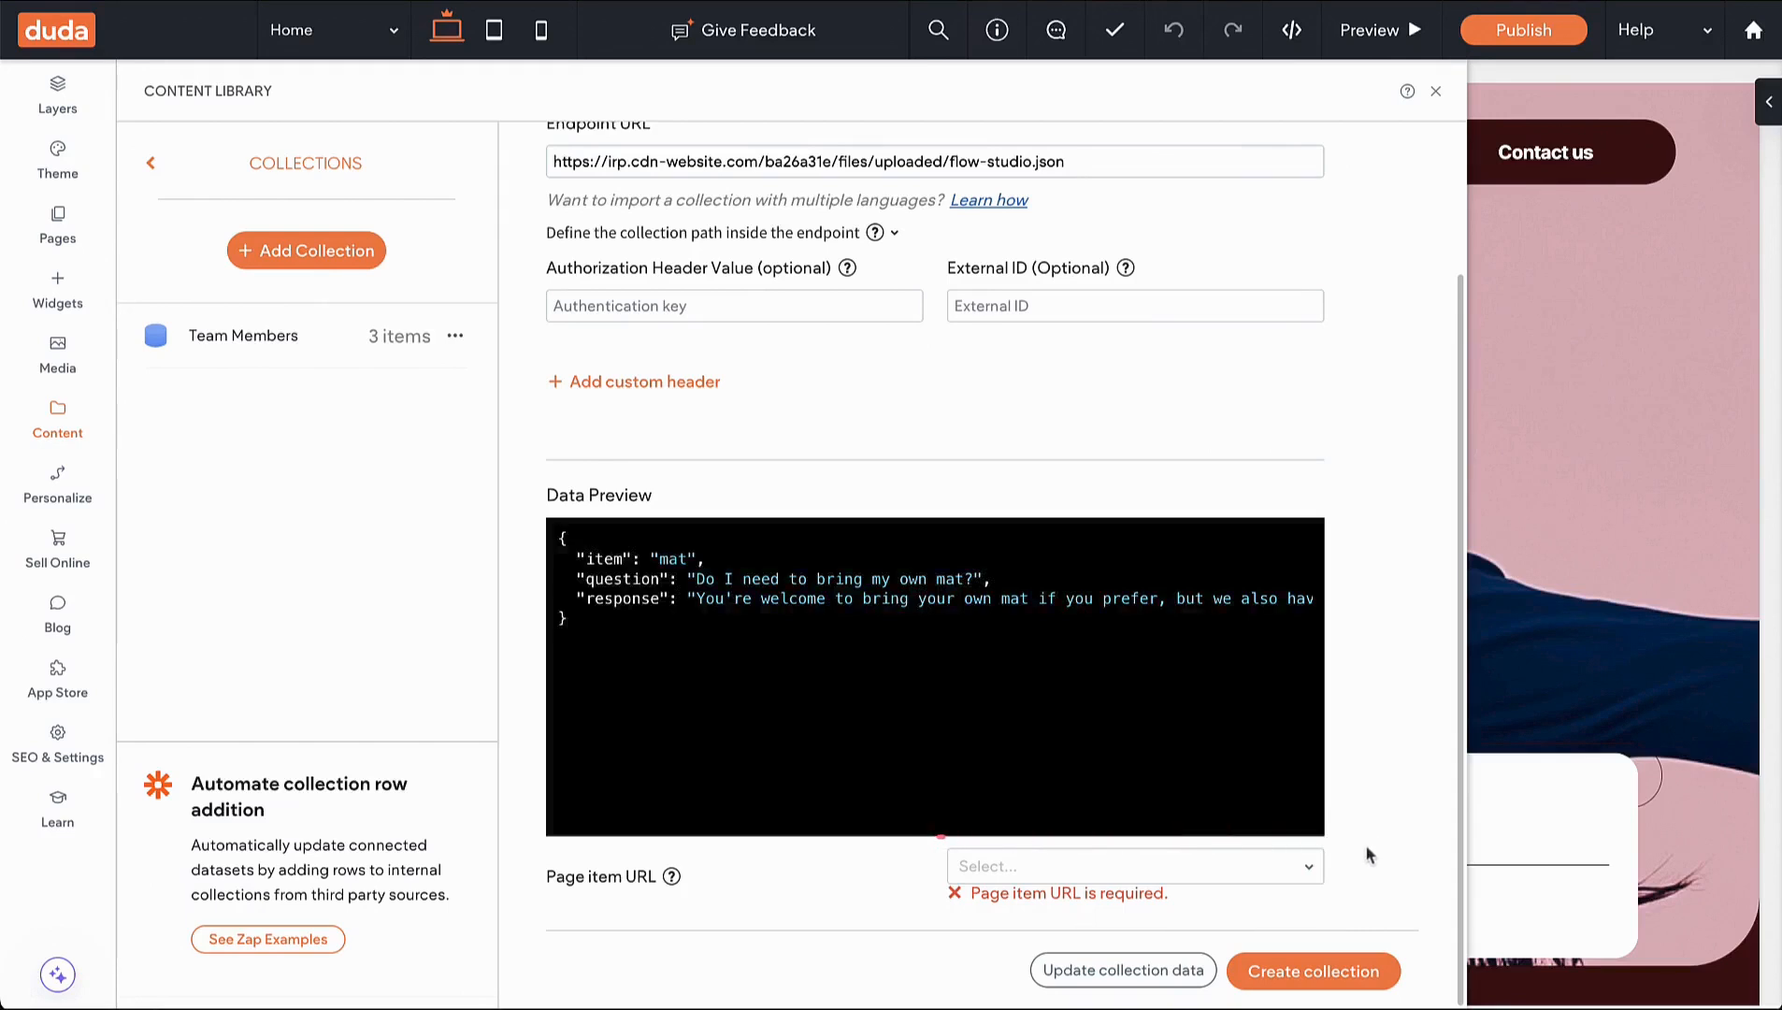
- In the Duda editor's Content Library, set the page item URL of the flow-studio.json external collection to item and create the collection
{"action": "left_click", "coordinate": [1309, 866]}
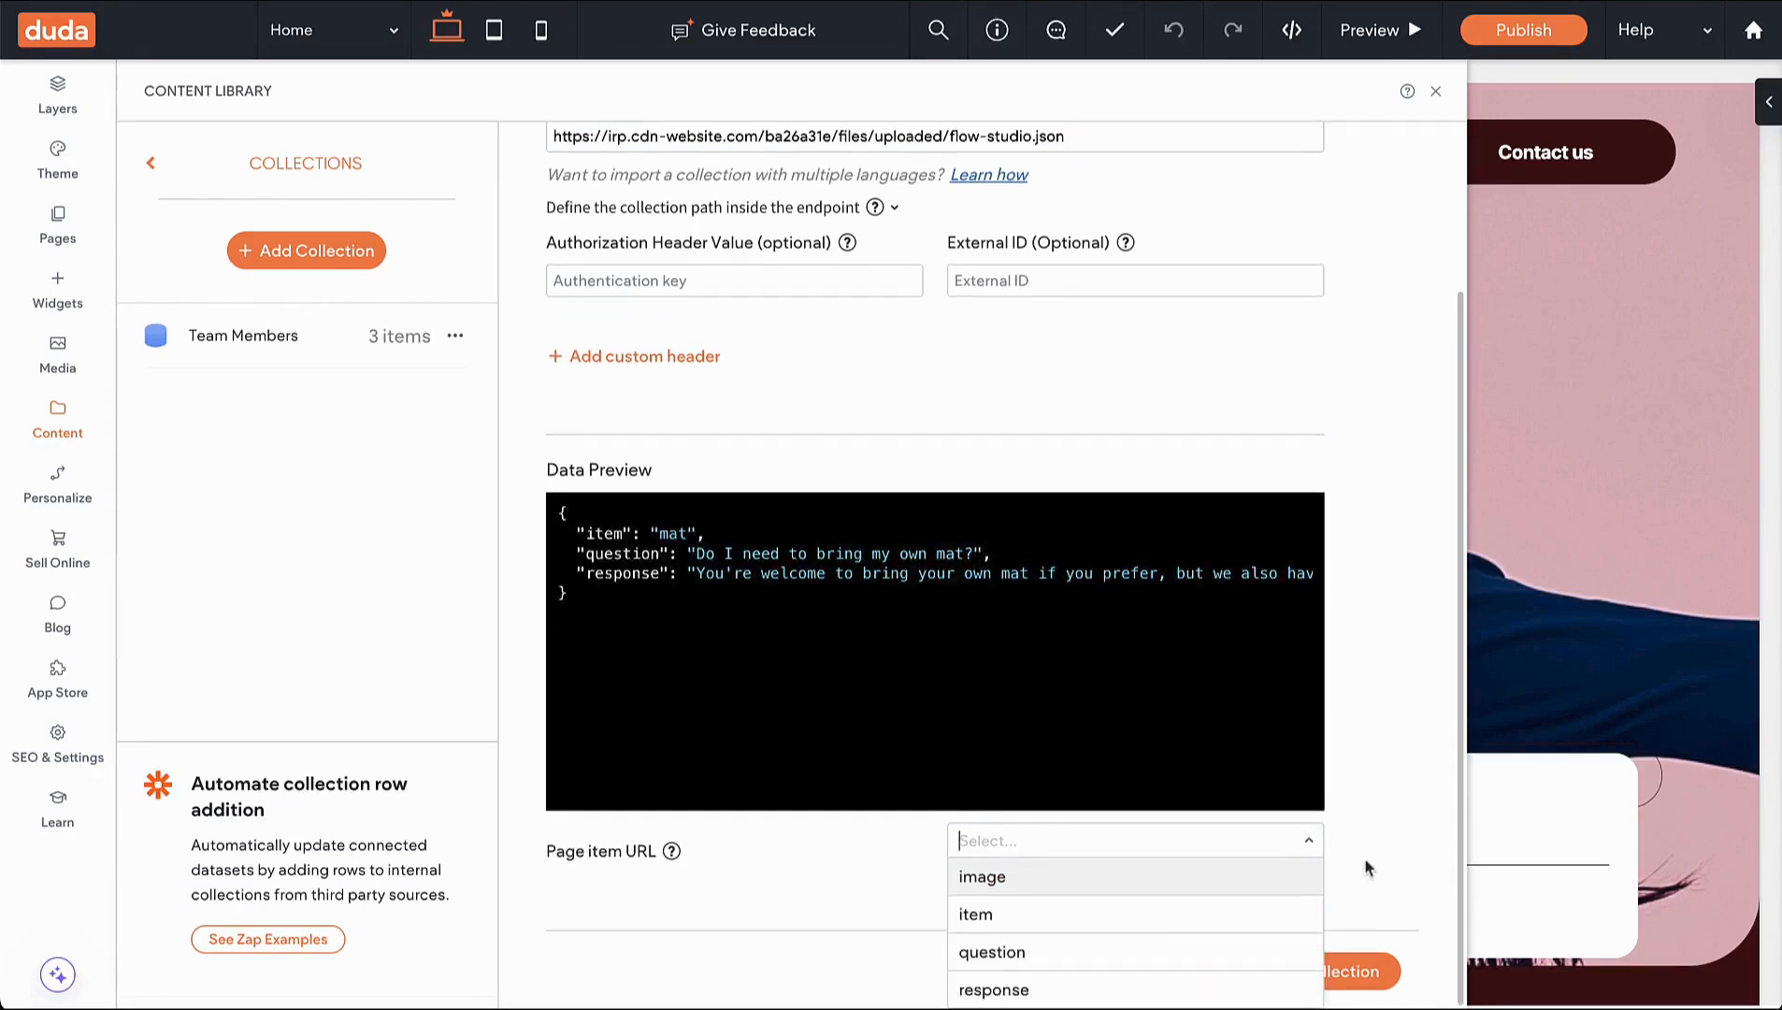
{"action": "left_click", "coordinate": [1300, 914]}
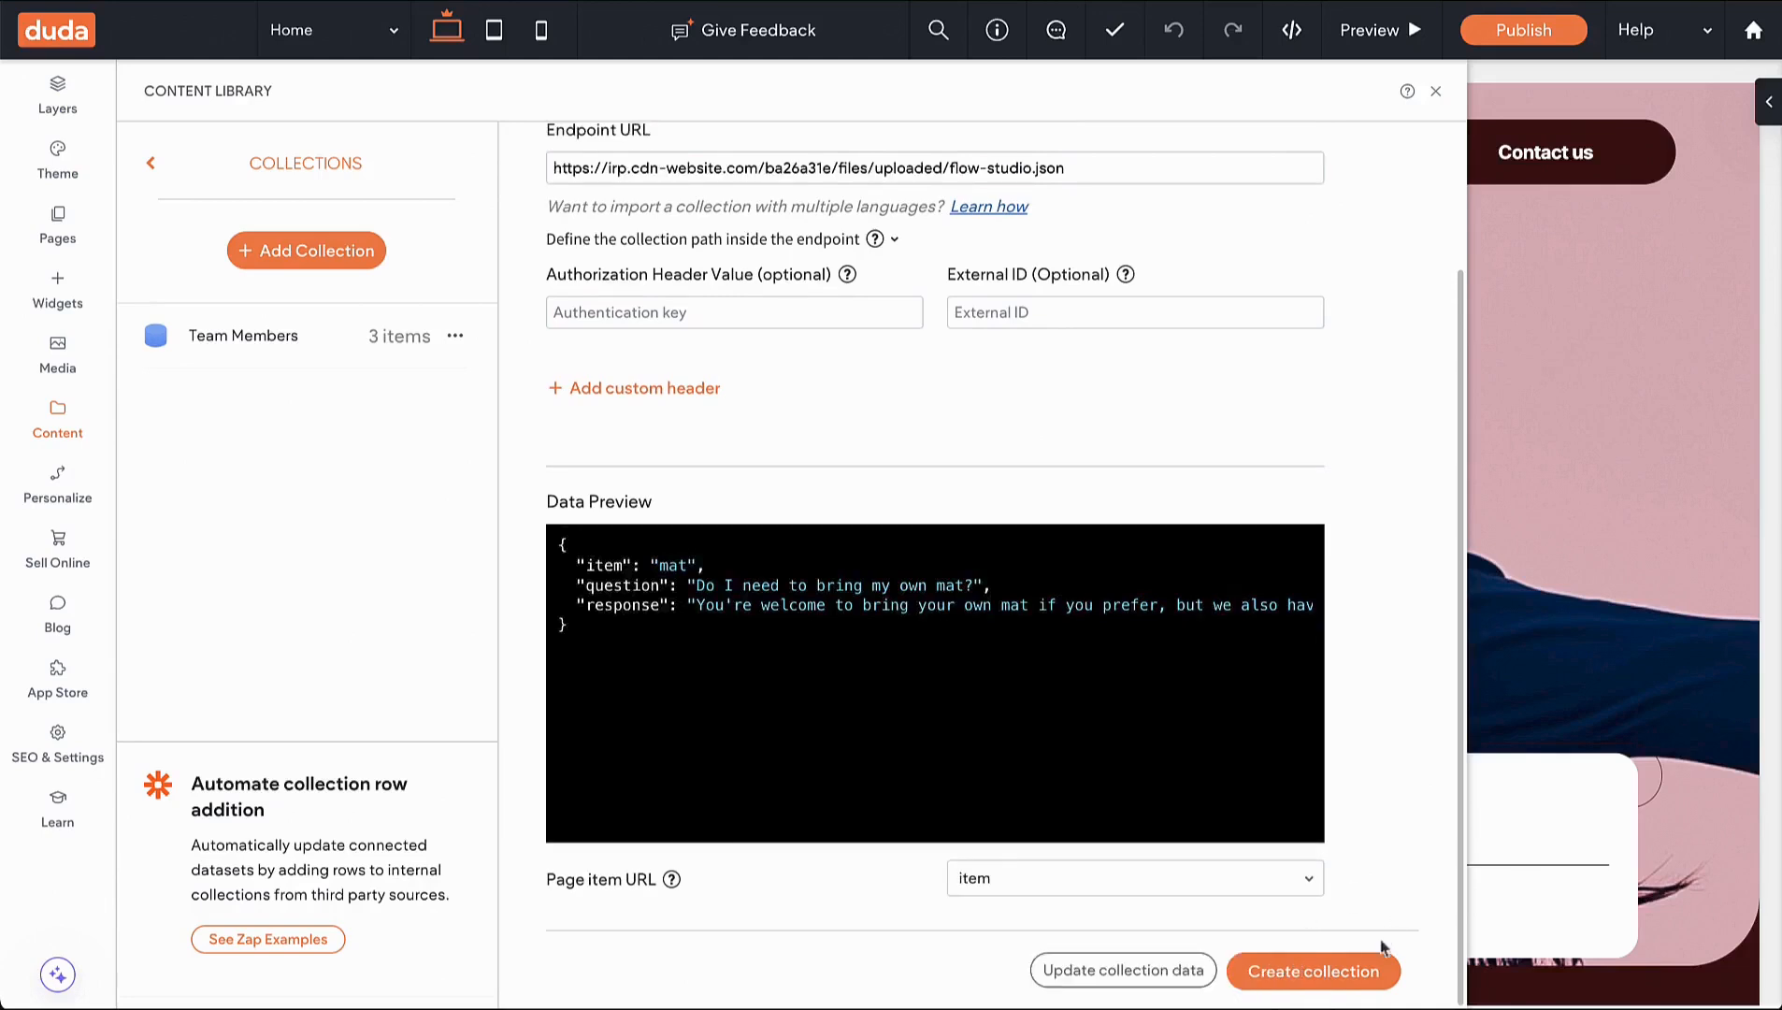
{"action": "left_click", "coordinate": [1324, 975]}
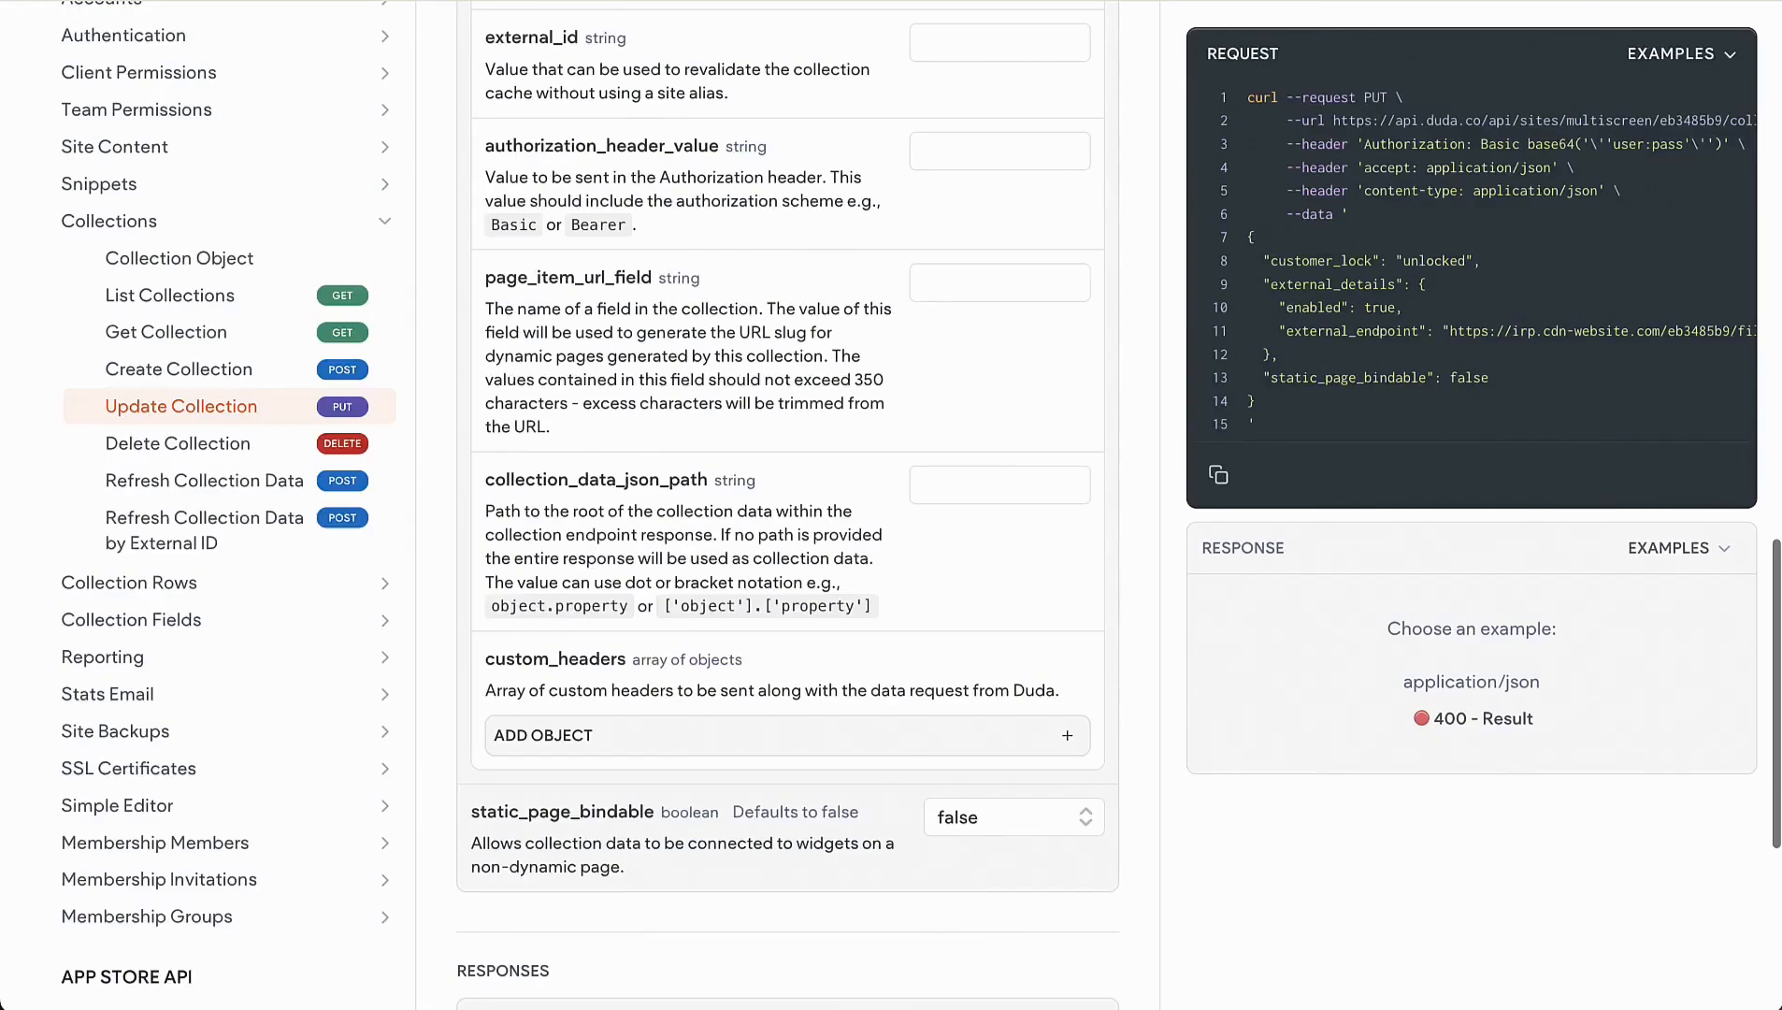
- In the Duda API reference's Update Collection body, set page_item_url_field to item and static_page_bindable to true
{"action": "left_click", "coordinate": [987, 285]}
{"action": "type", "text": "item"}
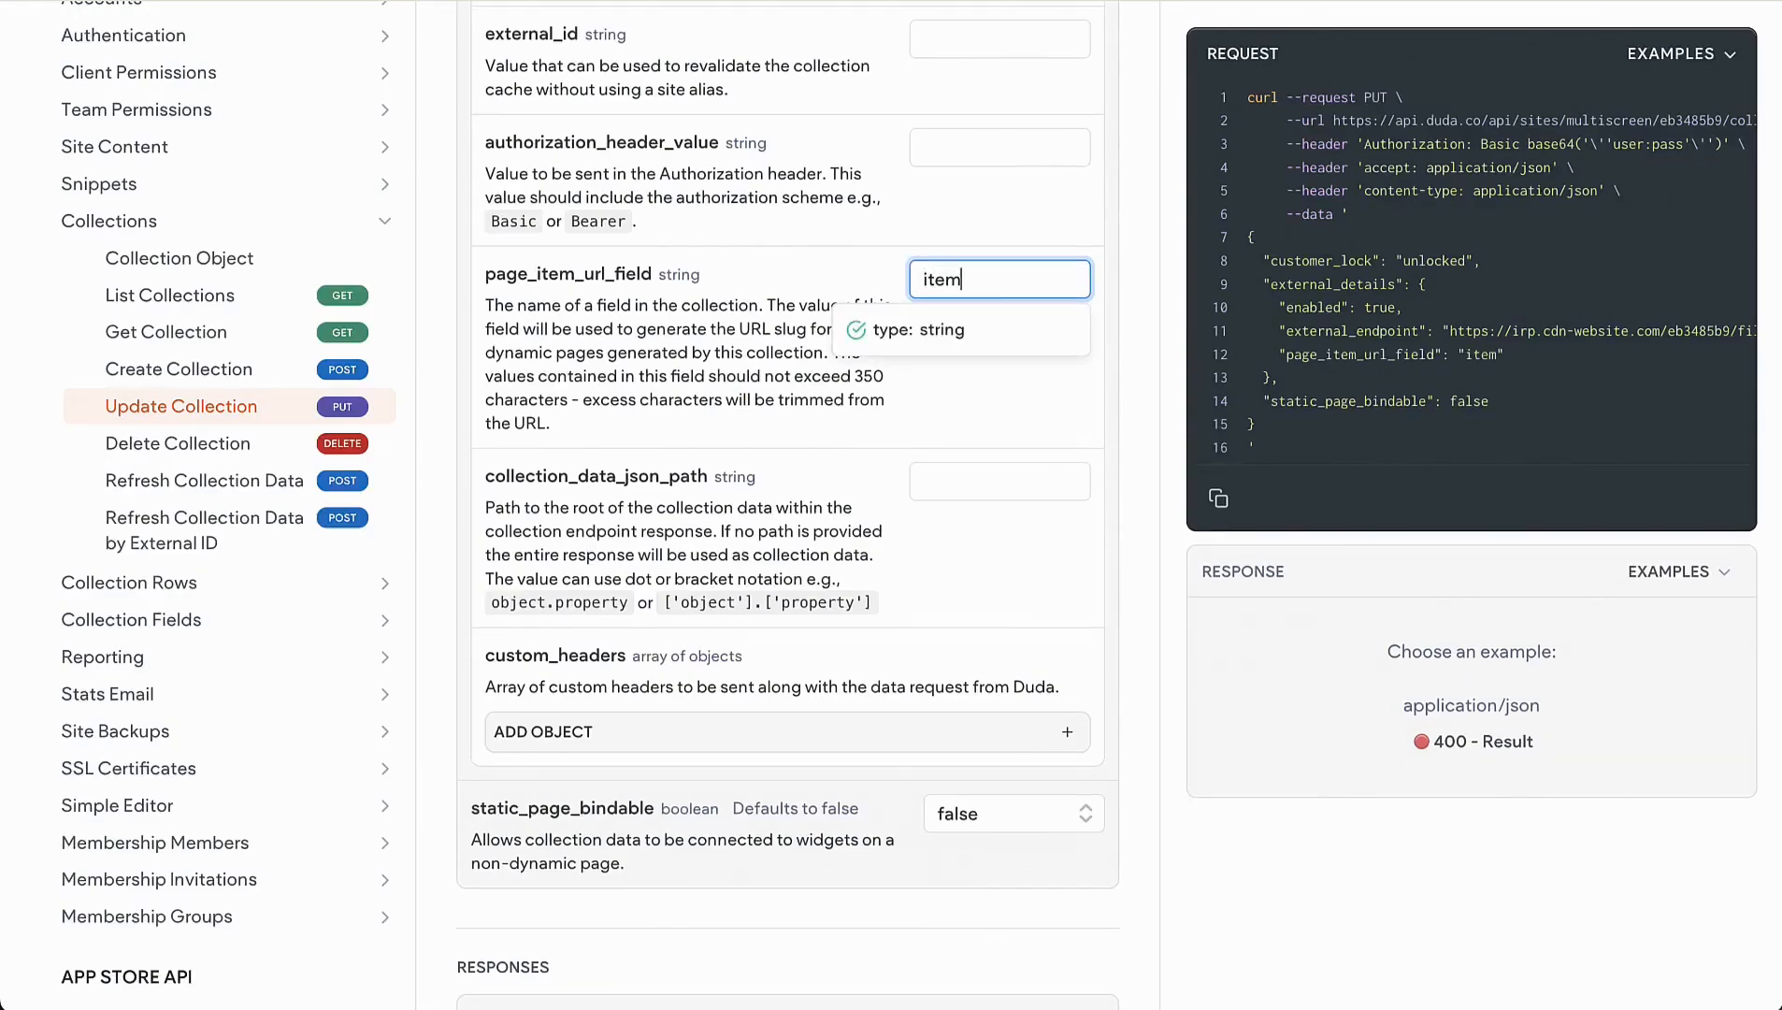
{"action": "left_click", "coordinate": [1139, 326]}
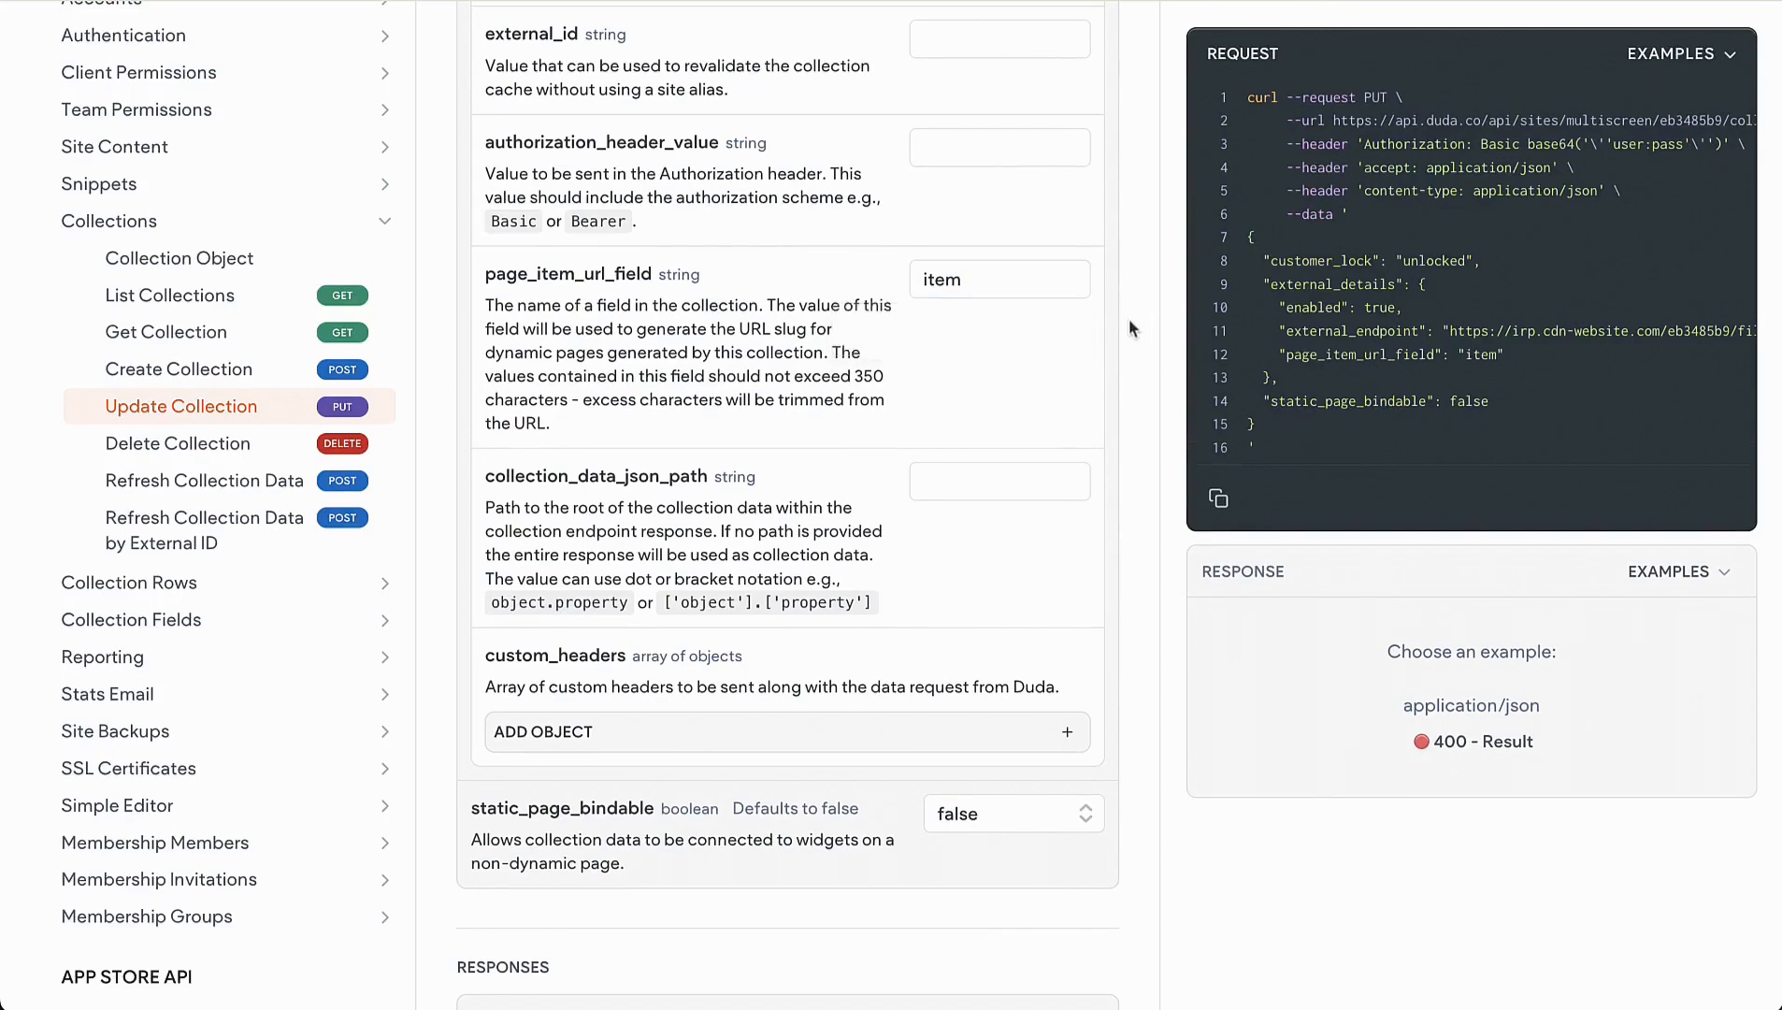
{"action": "left_click", "coordinate": [991, 814]}
{"action": "left_click", "coordinate": [1004, 789]}
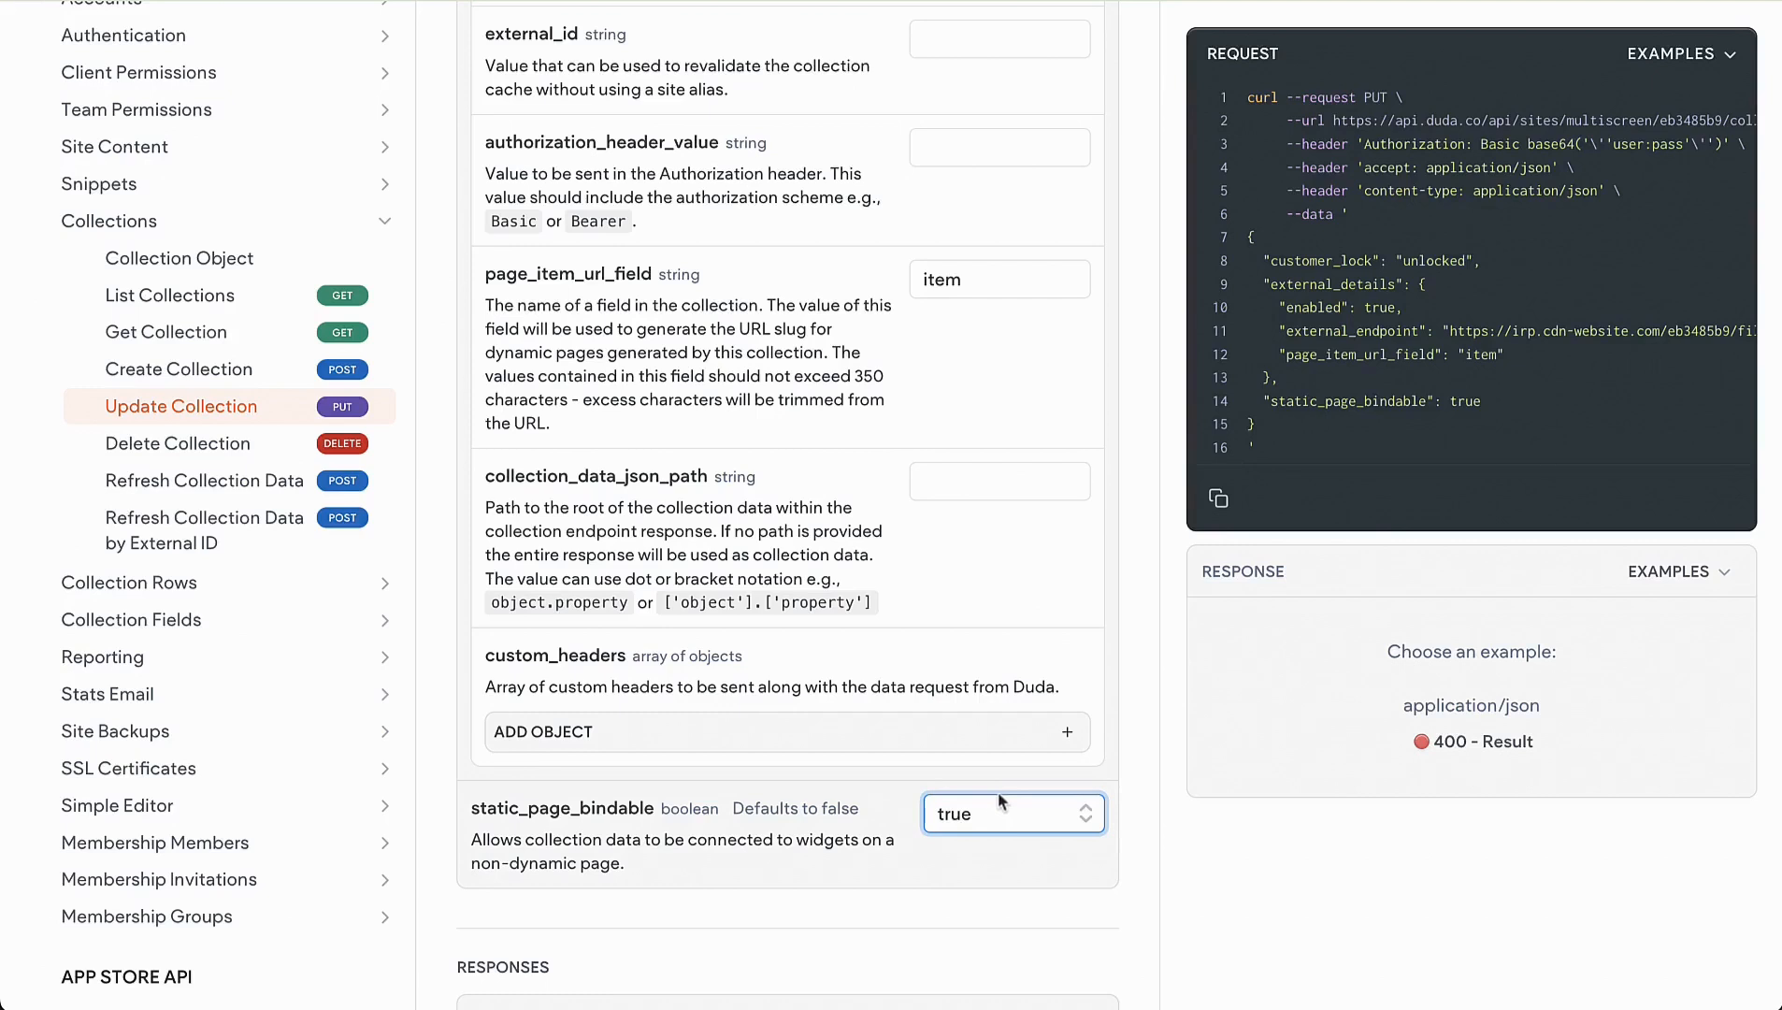
- Copy the generated request's URL and JSON body, and send them as the Update Collection (FAQ) PUT request in Postman
{"action": "left_click_drag", "start_coordinate": [1335, 119], "coordinate": [1725, 130]}
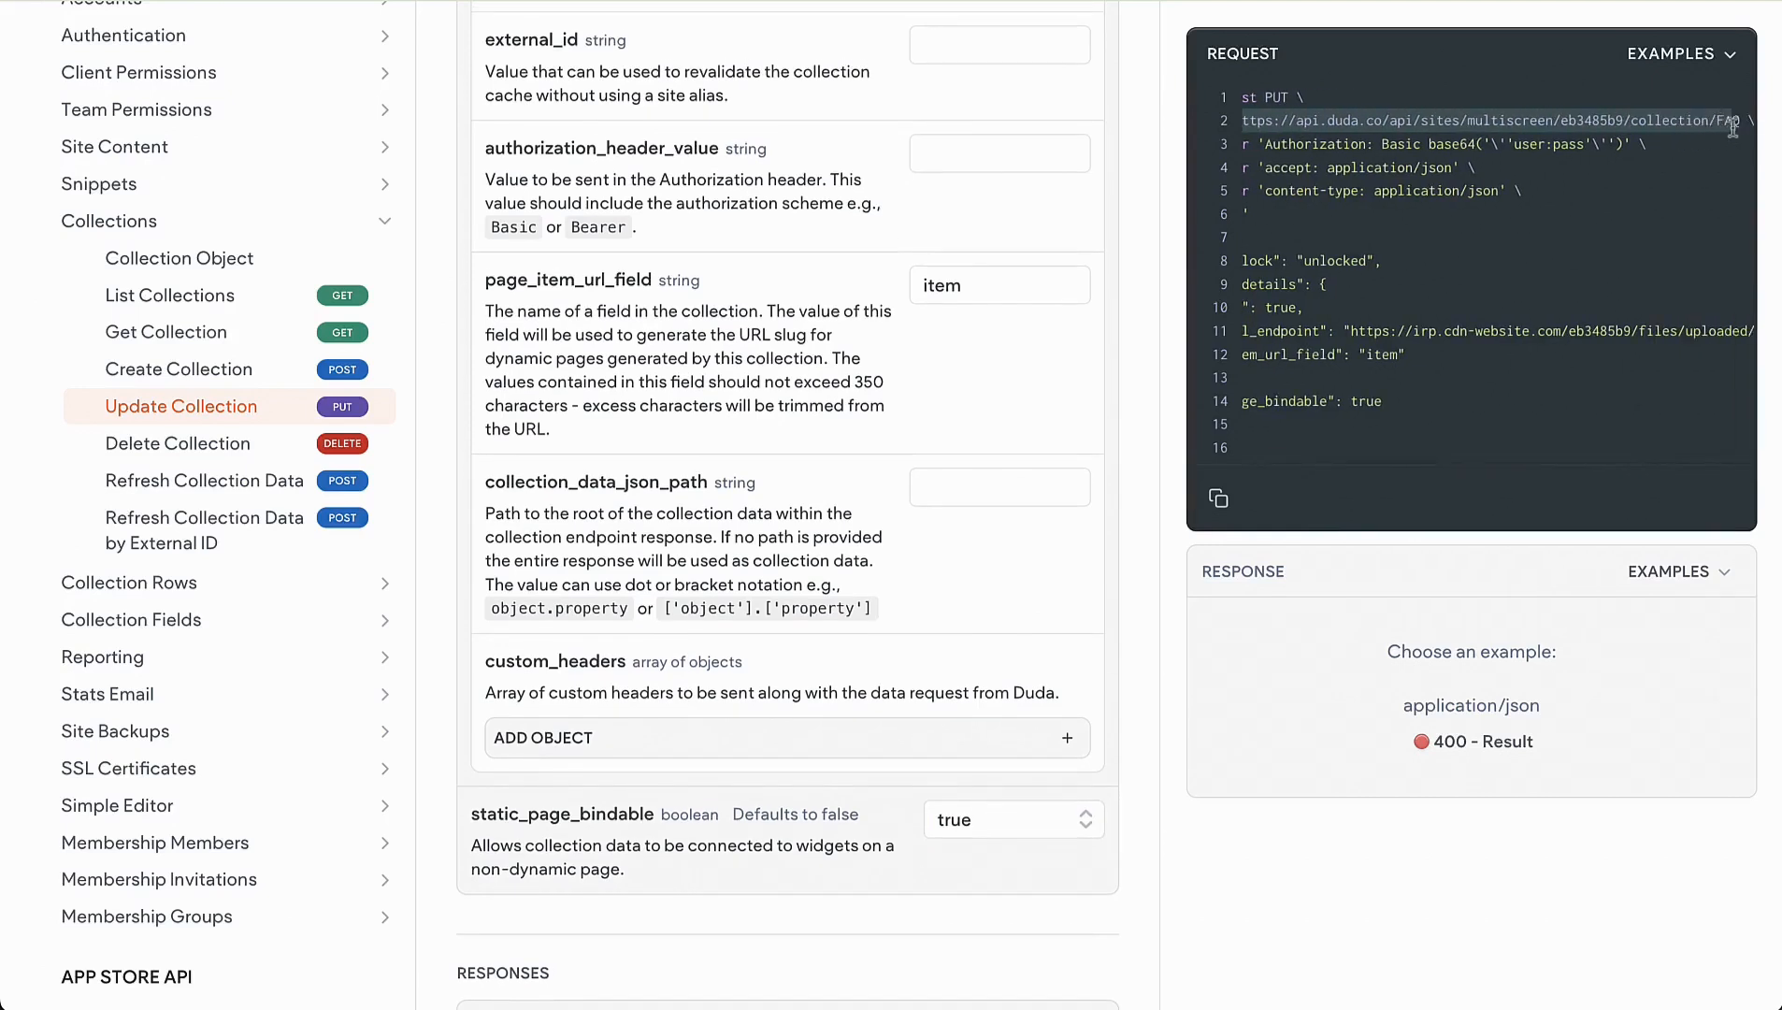
{"action": "right_click", "coordinate": [1718, 136]}
{"action": "left_click", "coordinate": [1579, 329]}
{"action": "left_click_drag", "start_coordinate": [1249, 236], "coordinate": [1294, 419]}
{"action": "right_click", "coordinate": [1294, 420]}
{"action": "left_click", "coordinate": [1288, 513]}
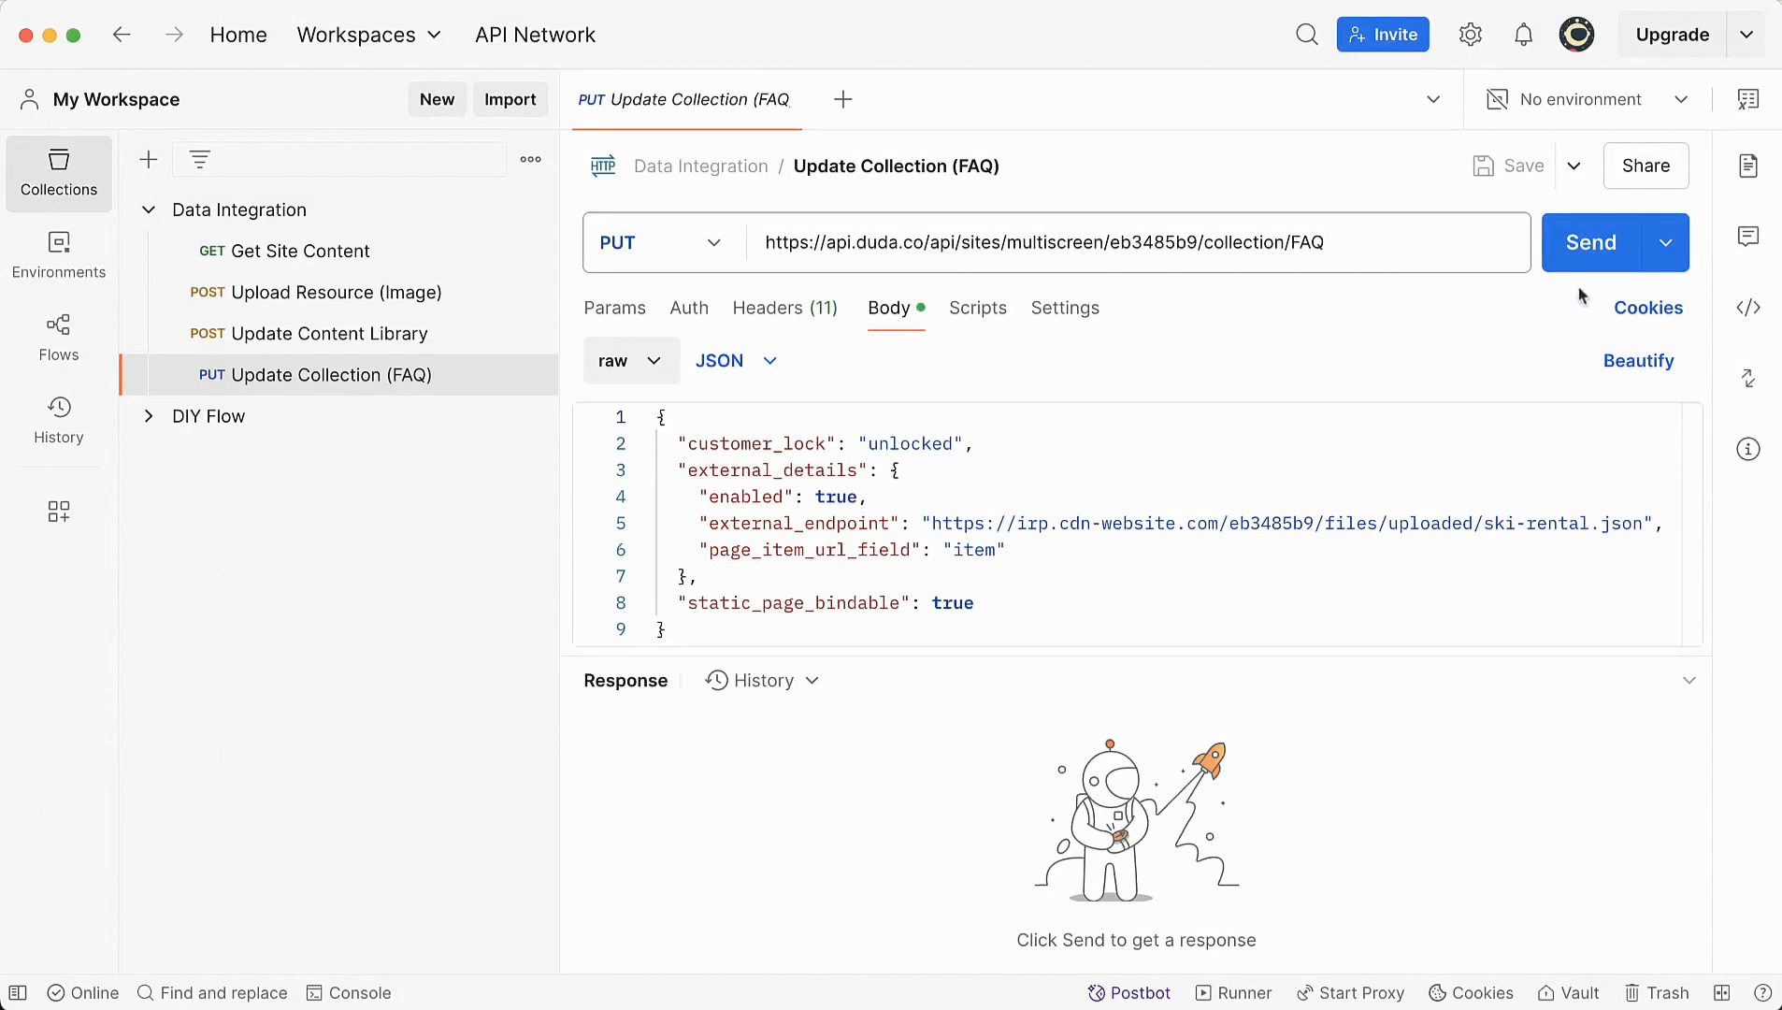
{"action": "left_click", "coordinate": [1610, 266]}
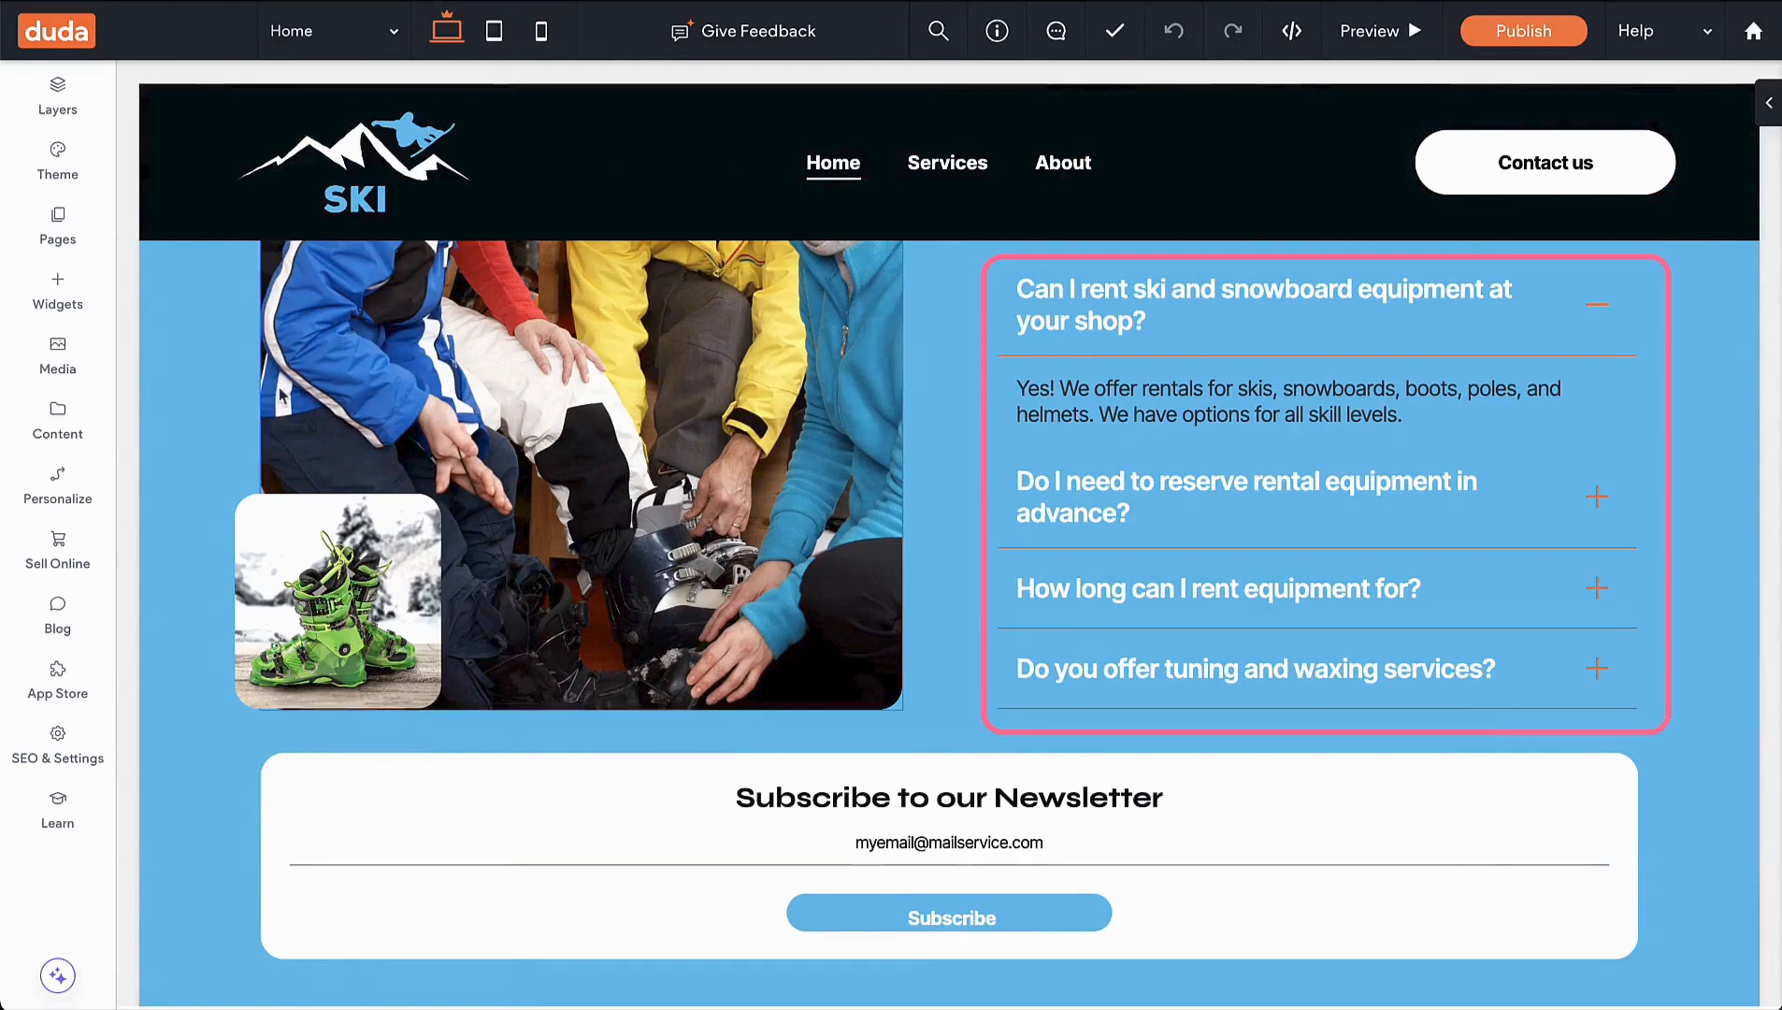
- In the Duda editor, open the FAQ collection in the Content Library and check its fields and collection settings
{"action": "left_click", "coordinate": [78, 431]}
{"action": "left_click", "coordinate": [283, 691]}
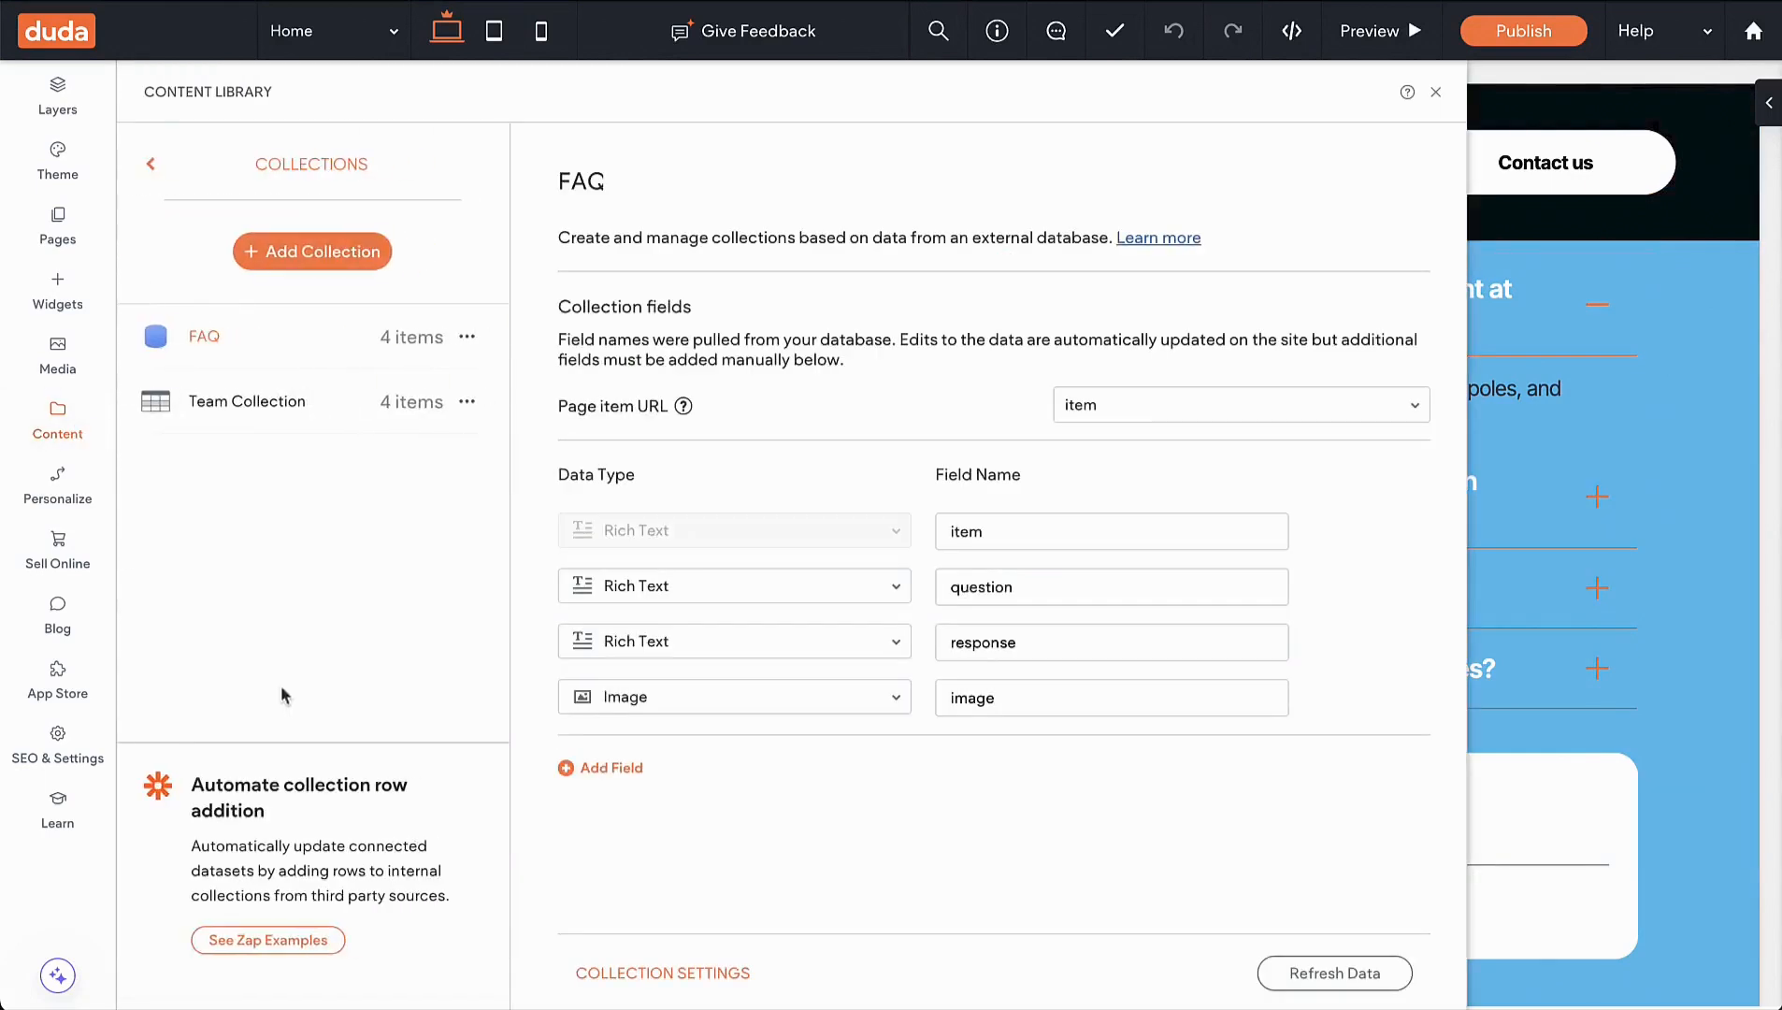
{"action": "left_click", "coordinate": [628, 973]}
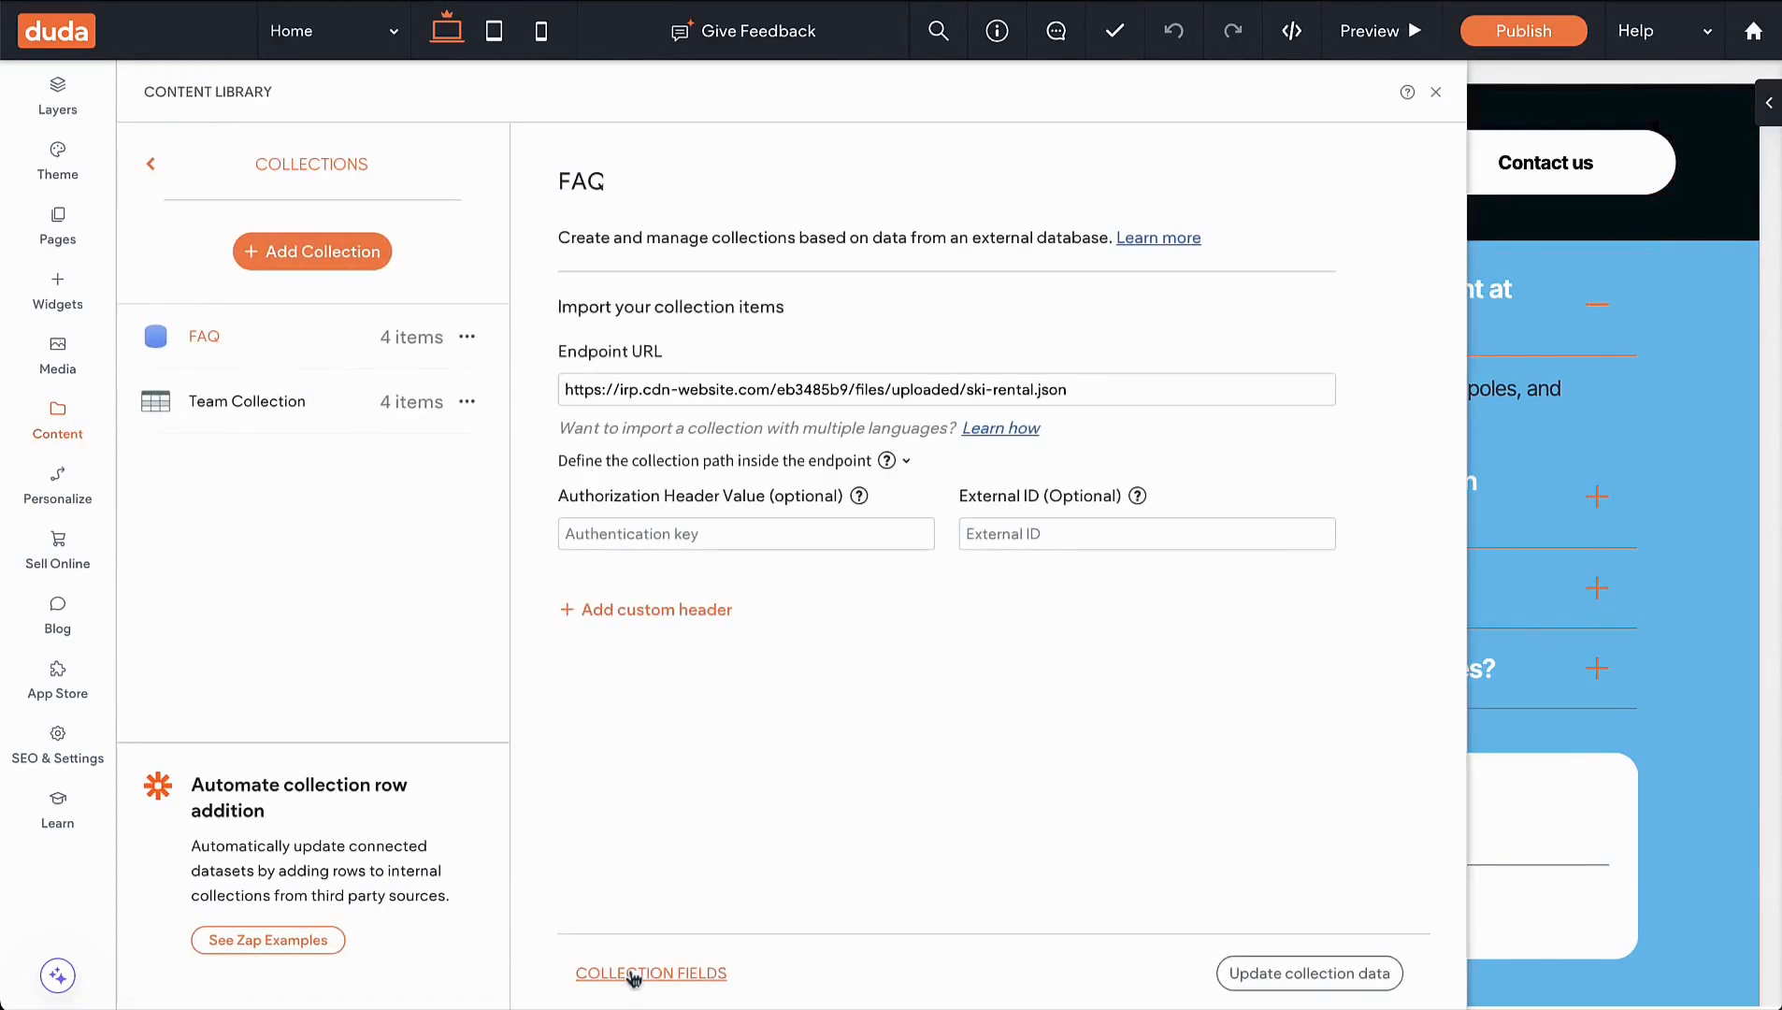